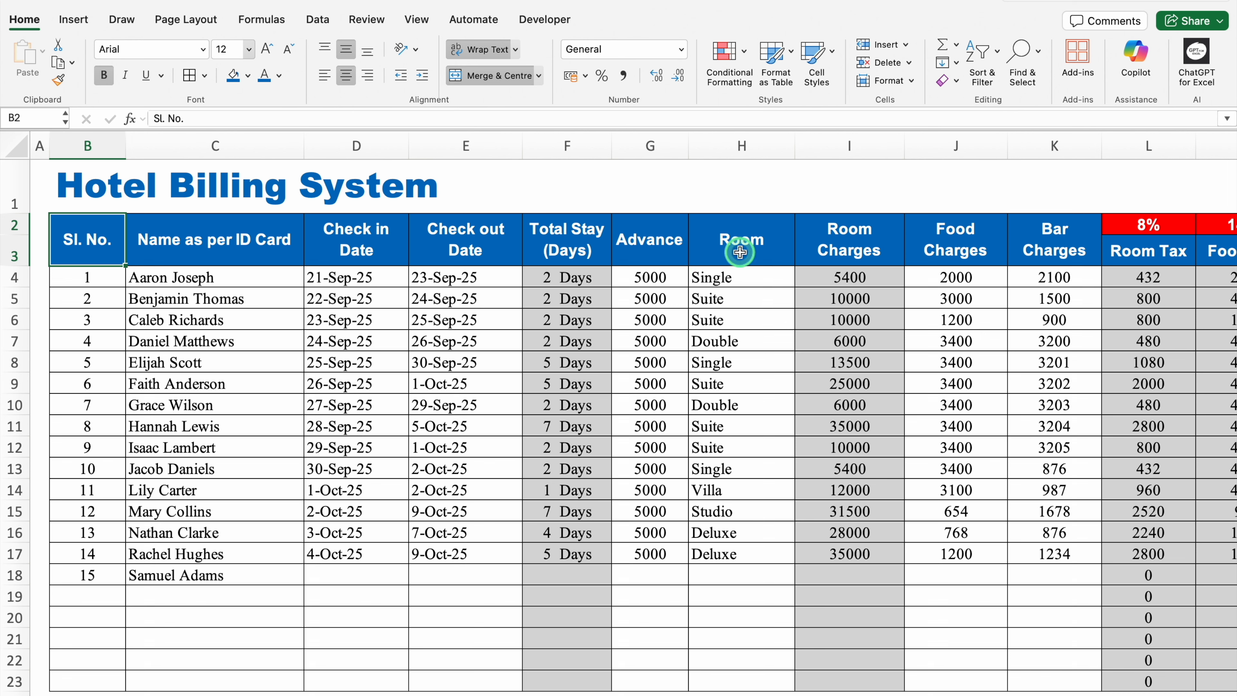
Change the room type of the first guest, in cell H4, to Double using the room list
{"action": "left_click", "coordinate": [741, 277]}
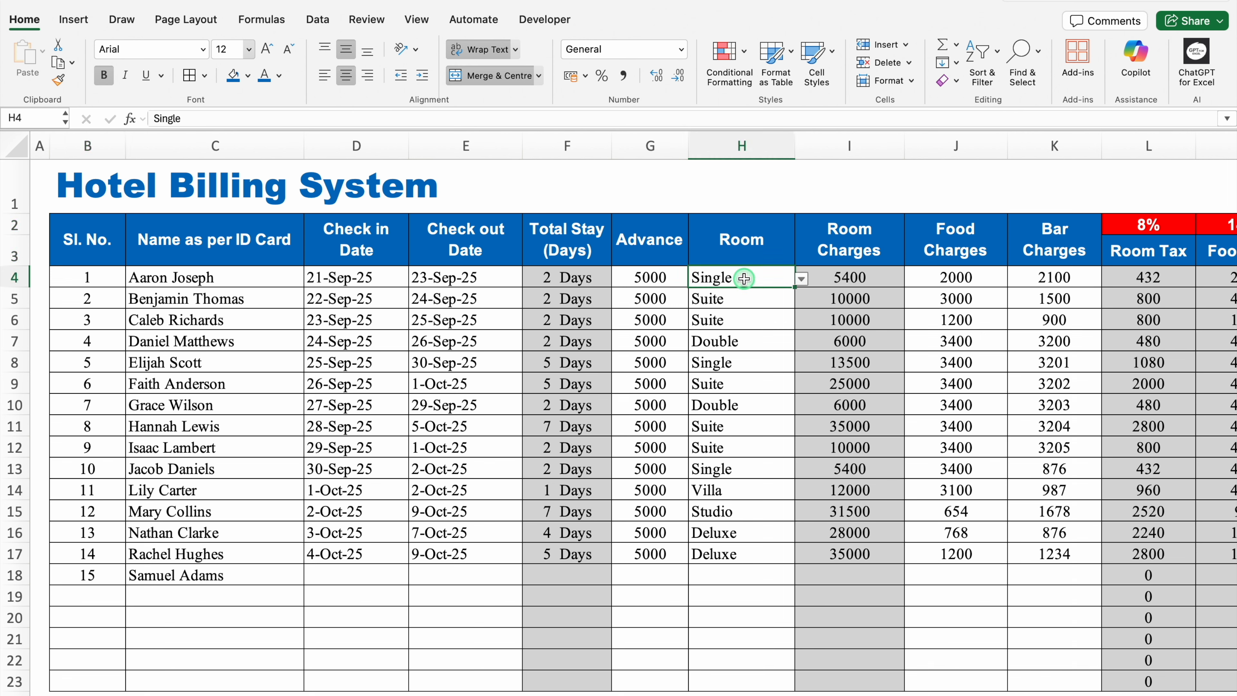
{"action": "left_click", "coordinate": [801, 280]}
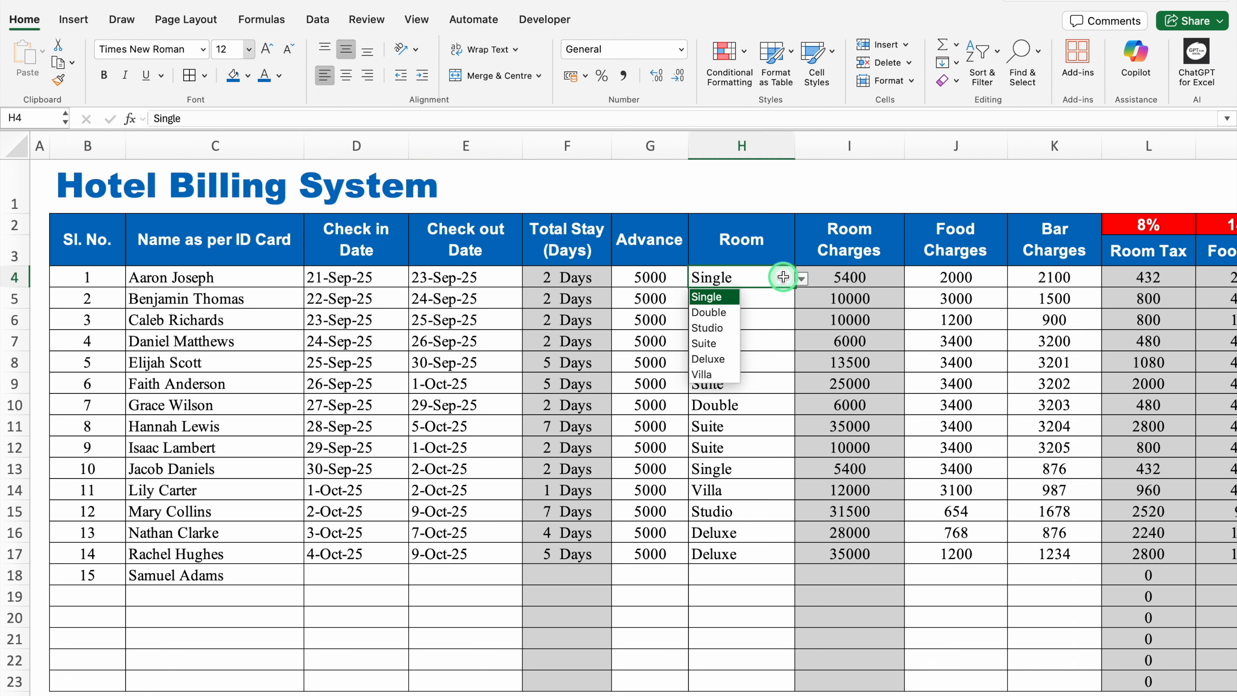
{"action": "left_click", "coordinate": [773, 277]}
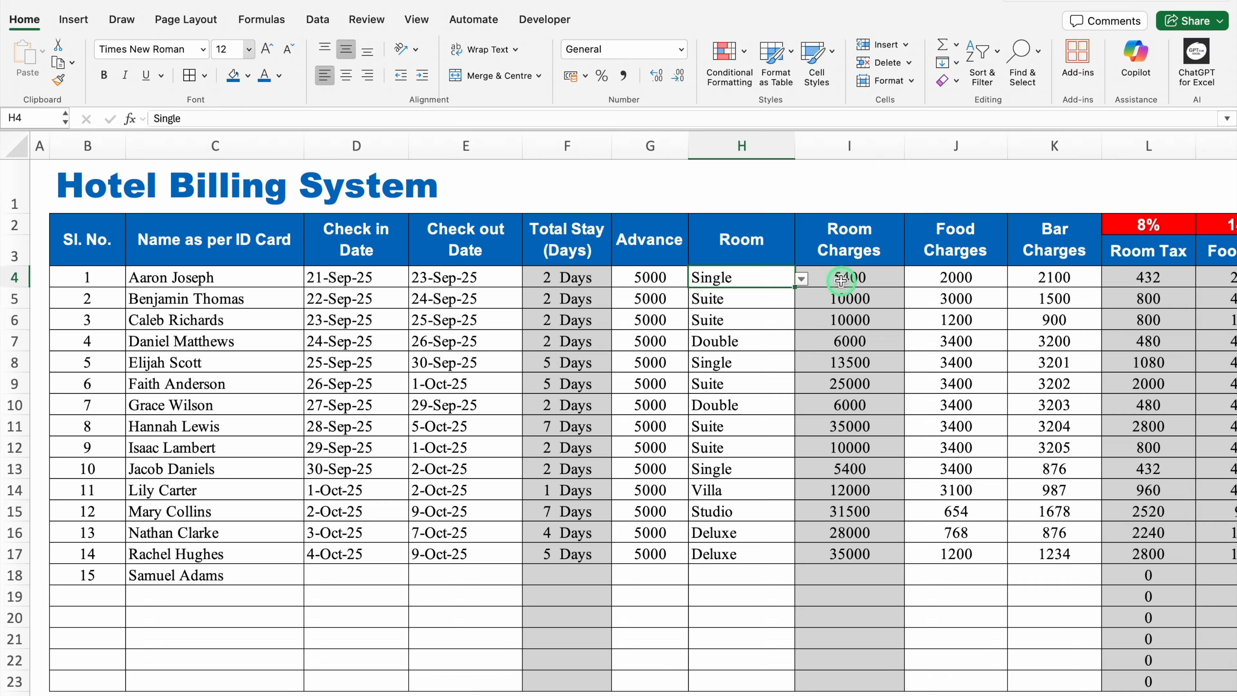
{"action": "left_click", "coordinate": [801, 279]}
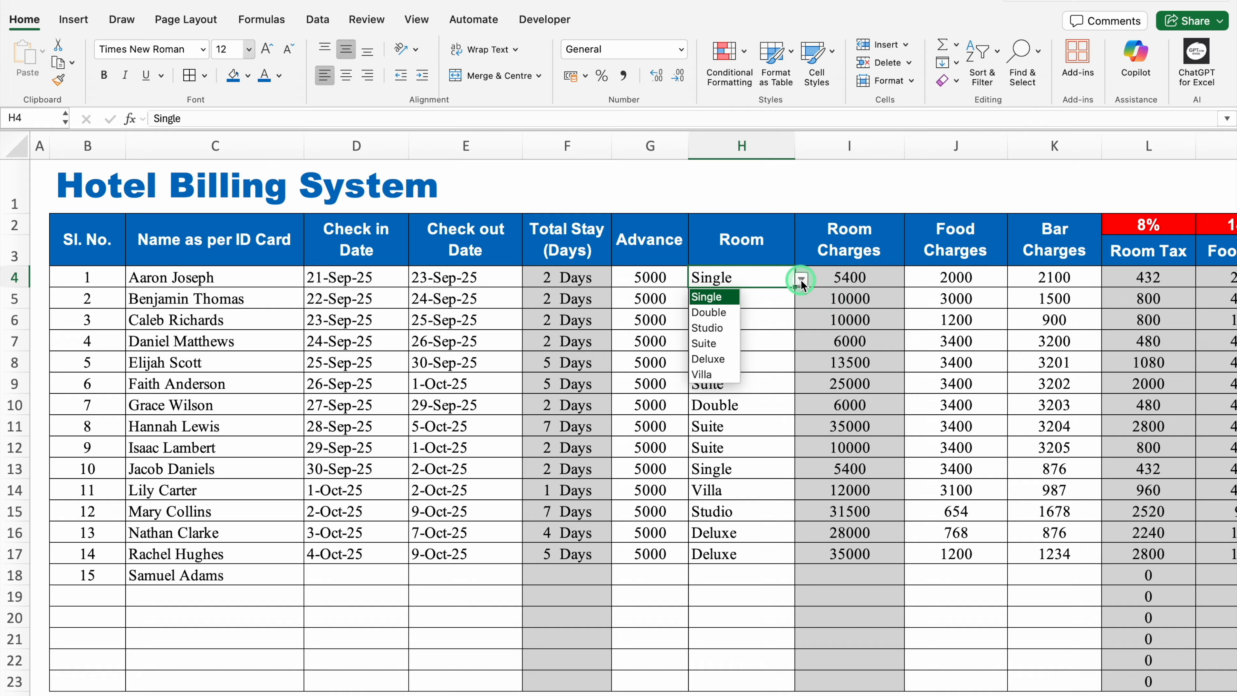
{"action": "left_click", "coordinate": [732, 311]}
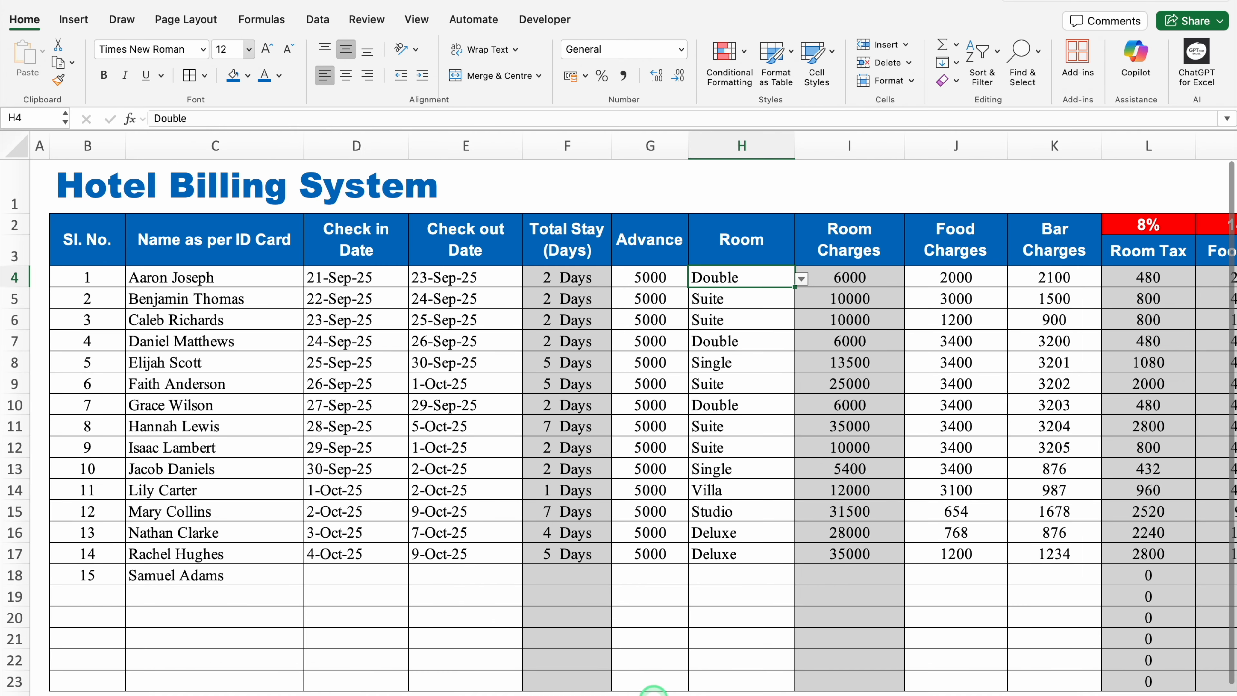
Set the Room Tax rate in cell L2 to 14%
{"action": "scroll", "coordinate": [745, 688], "scroll_direction": "right", "scroll_amount": 3}
{"action": "scroll", "coordinate": [845, 690], "scroll_direction": "right", "scroll_amount": 2}
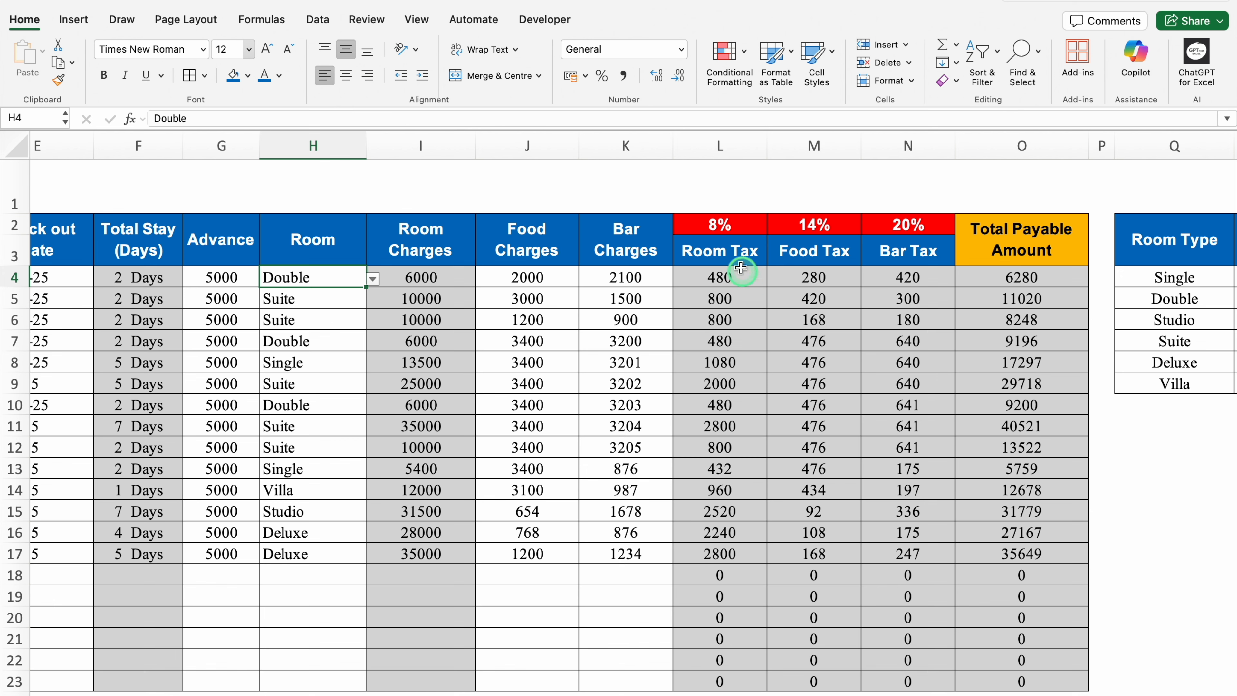
{"action": "left_click", "coordinate": [746, 225]}
{"action": "type", "text": "14"}
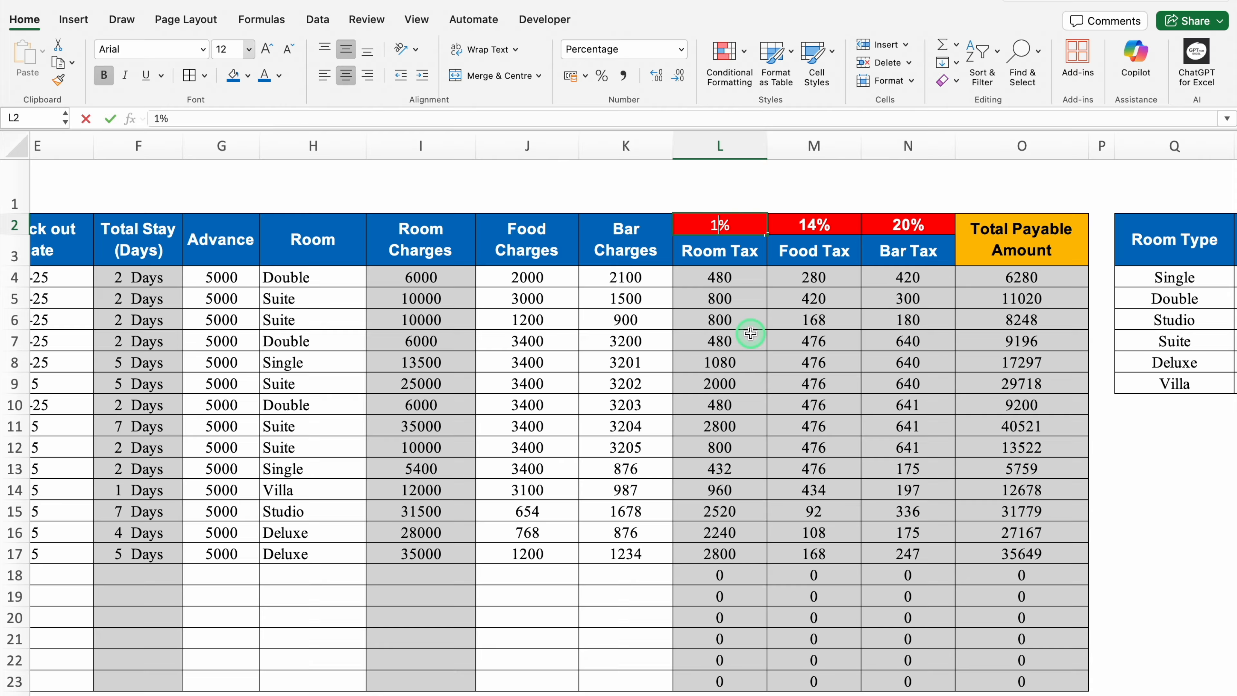
{"action": "key", "text": "Return"}
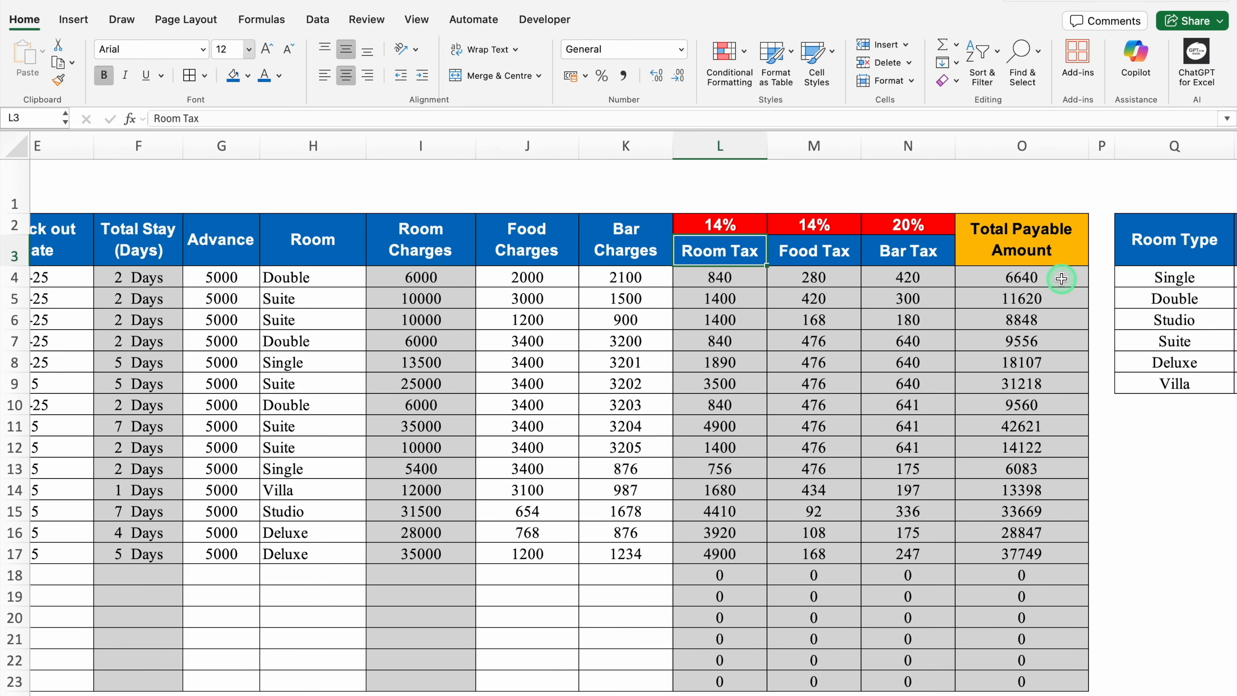
{"action": "scroll", "coordinate": [1062, 278], "scroll_direction": "right", "scroll_amount": 5}
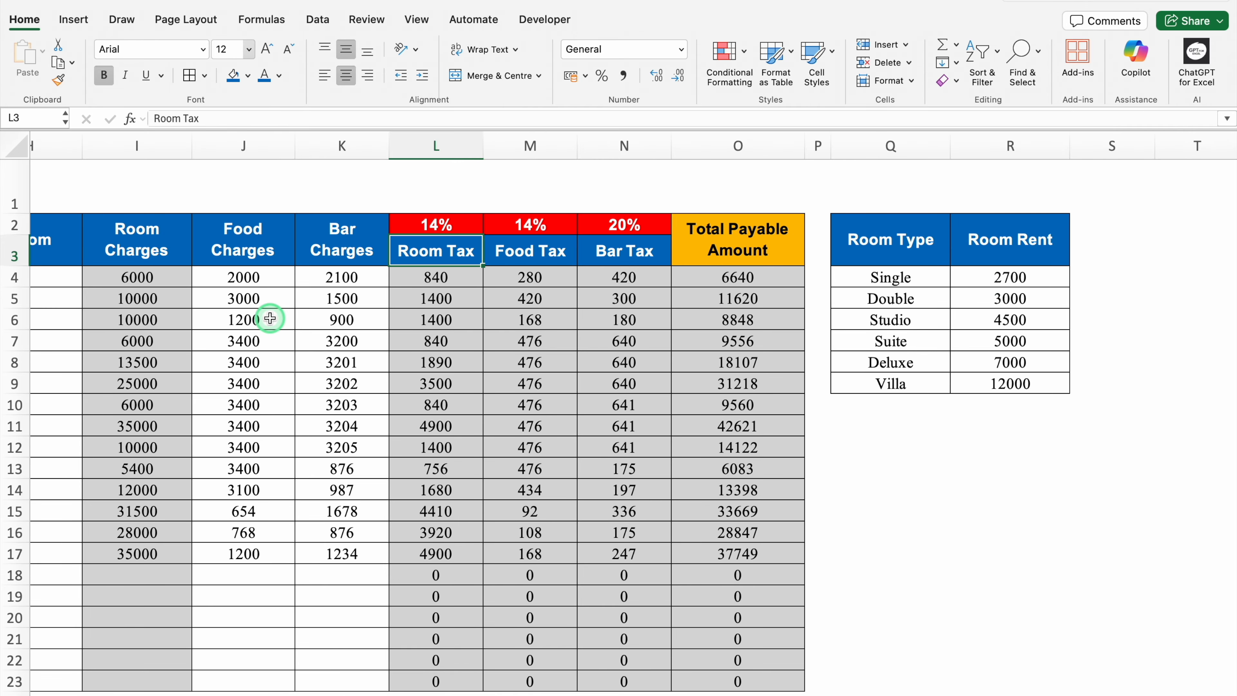
{"action": "scroll", "coordinate": [271, 318], "scroll_direction": "left", "scroll_amount": 10}
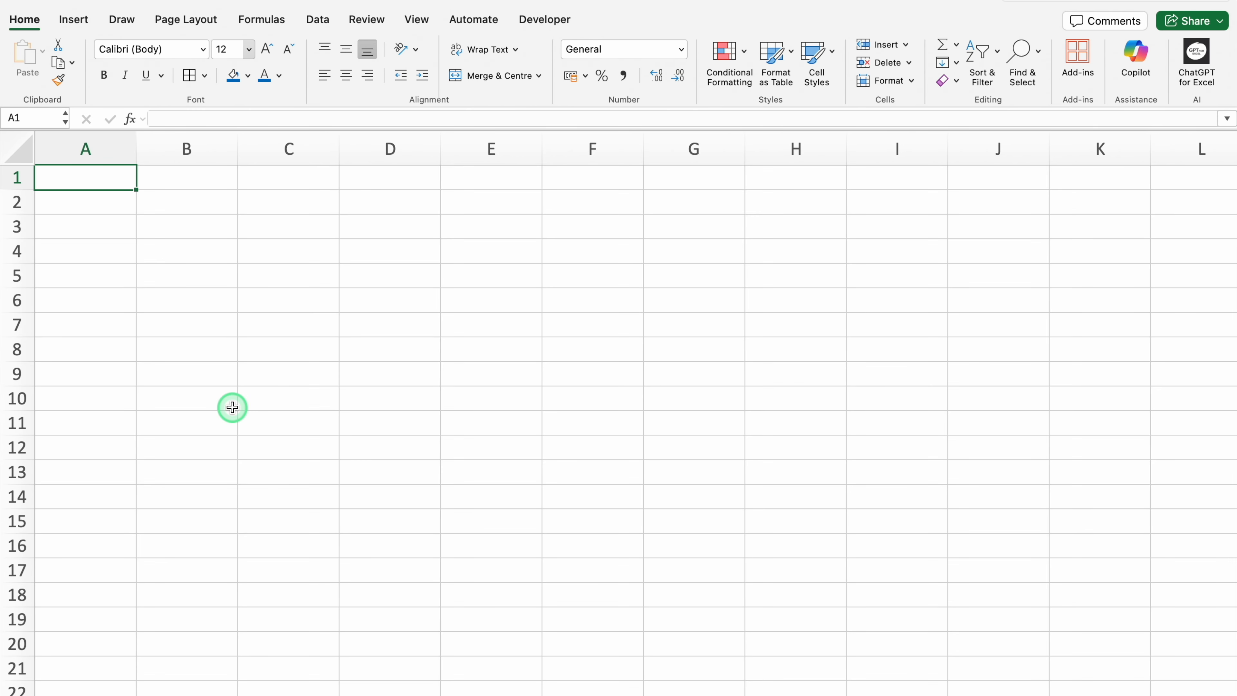
Middle-align all cells of the blank sheet vertically and make column A a narrow margin
{"action": "left_click", "coordinate": [20, 149]}
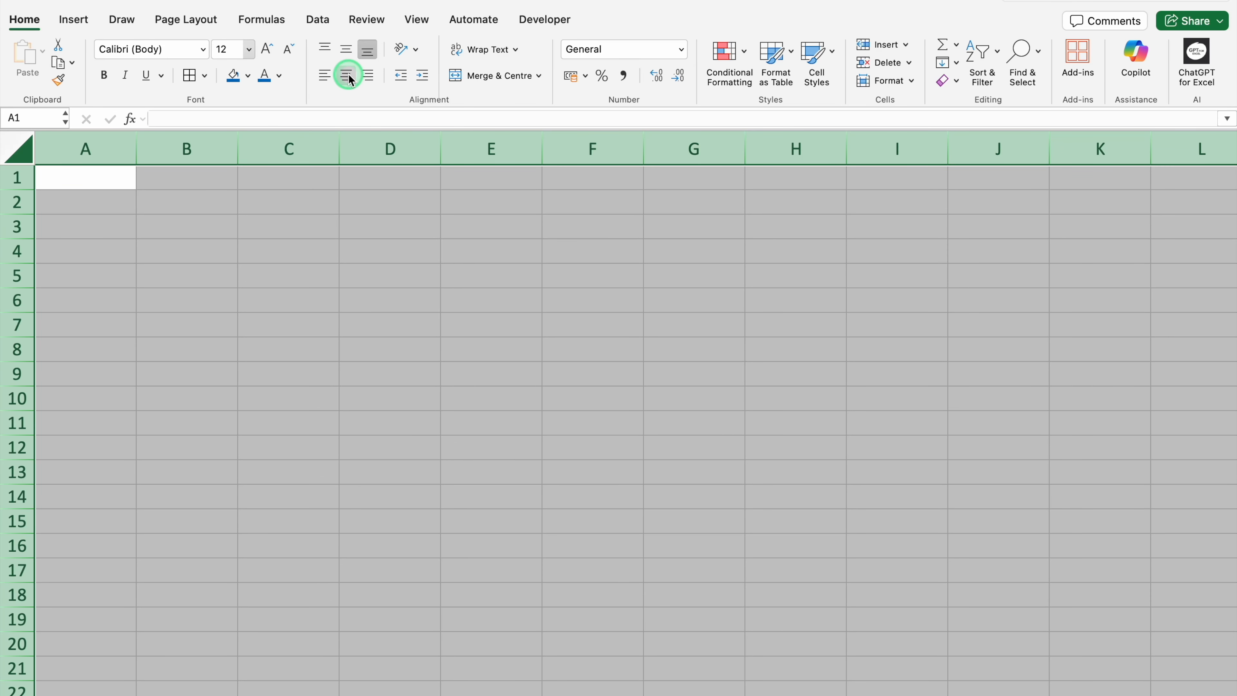
{"action": "left_click", "coordinate": [347, 49]}
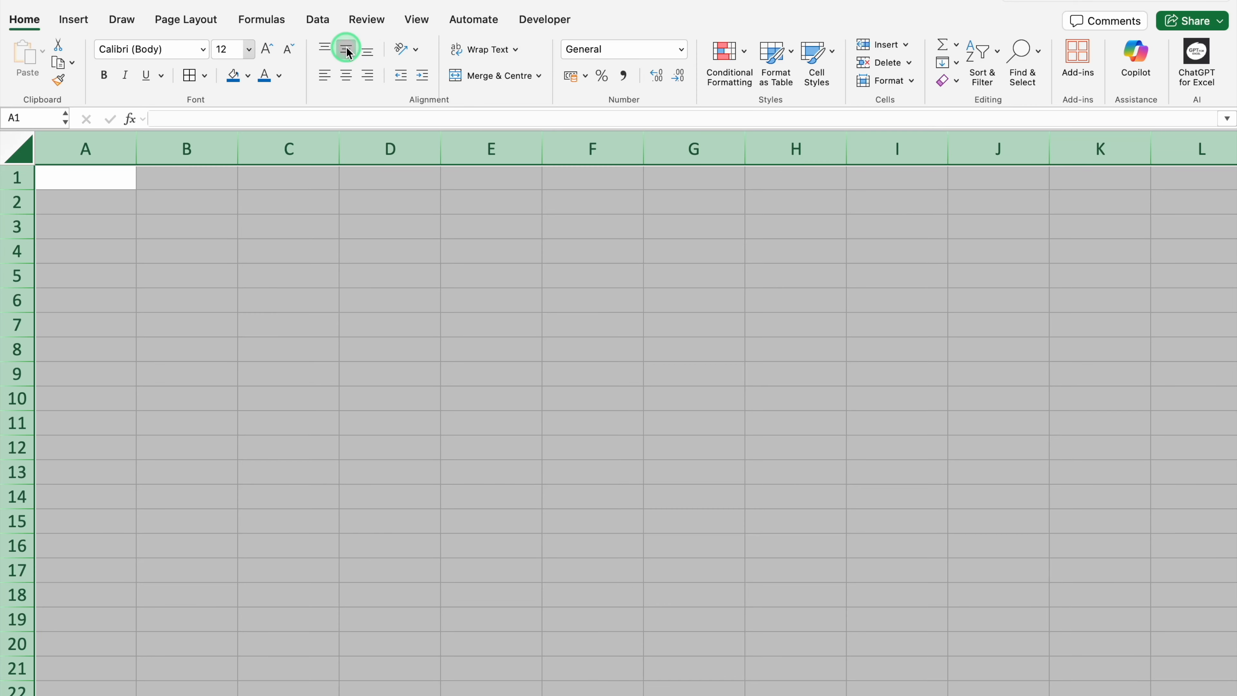
{"action": "left_click", "coordinate": [100, 177]}
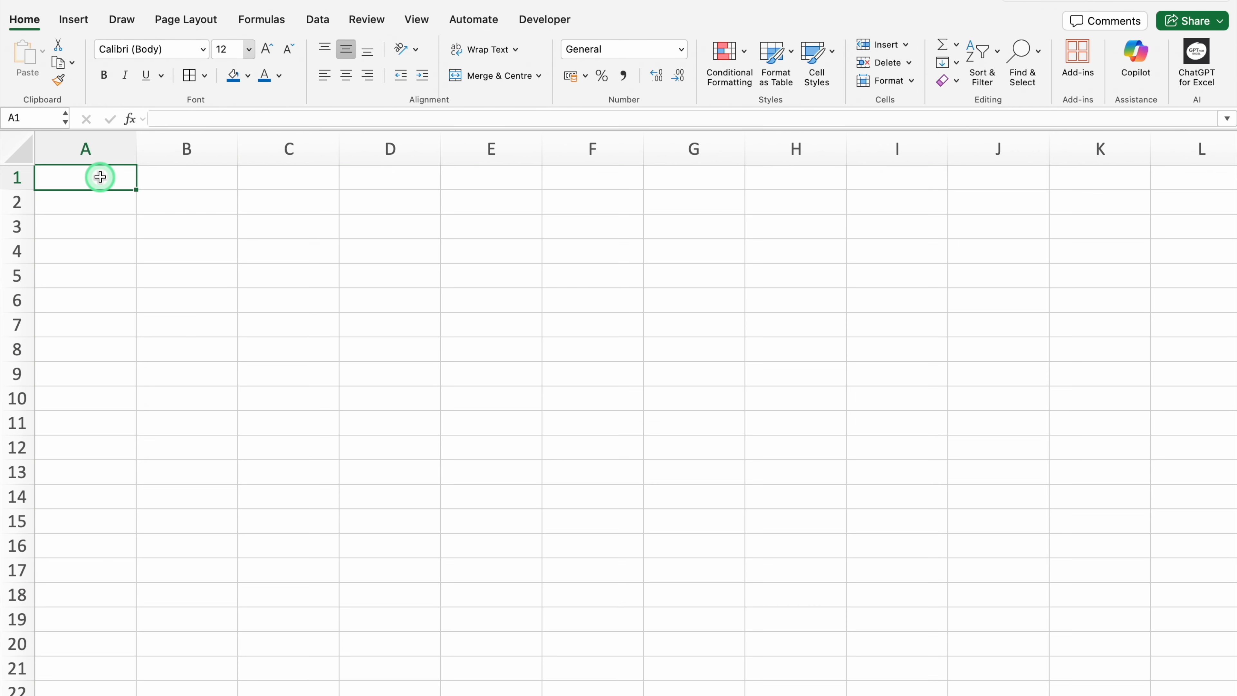
{"action": "left_click_drag", "start_coordinate": [136, 155], "coordinate": [51, 155]}
Merge and centre cells B2:B3 as the first header cell
{"action": "left_click", "coordinate": [101, 203]}
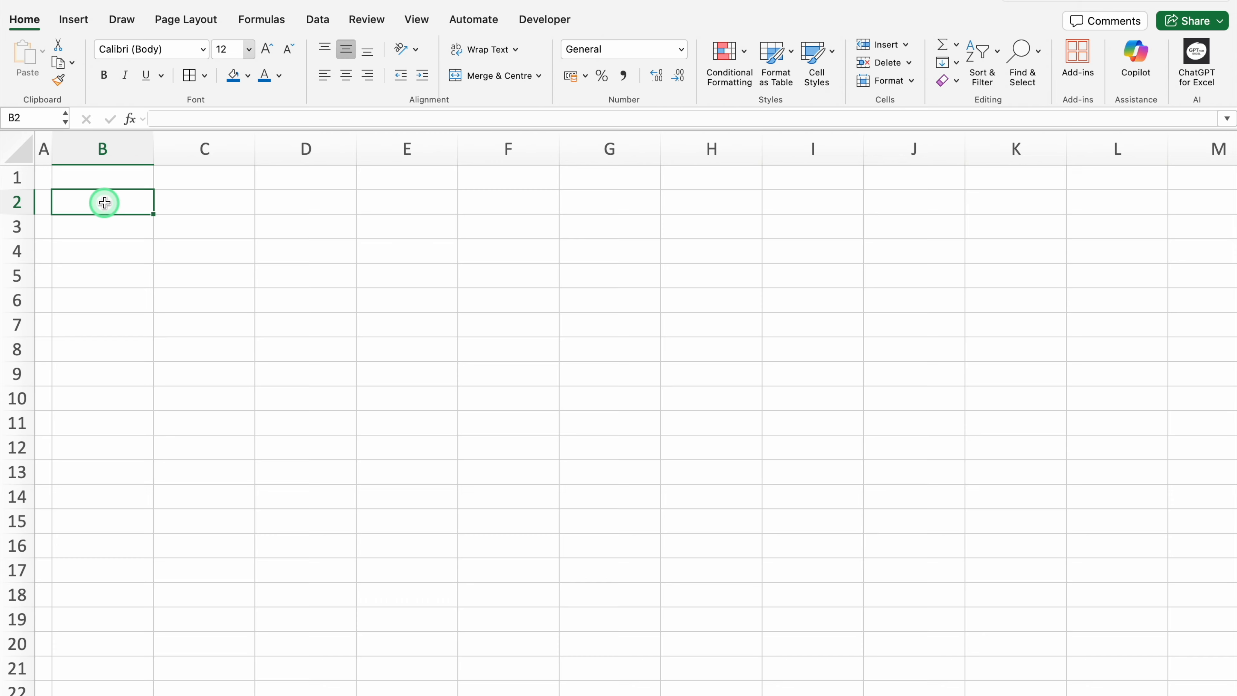
{"action": "left_click_drag", "start_coordinate": [101, 203], "coordinate": [104, 220]}
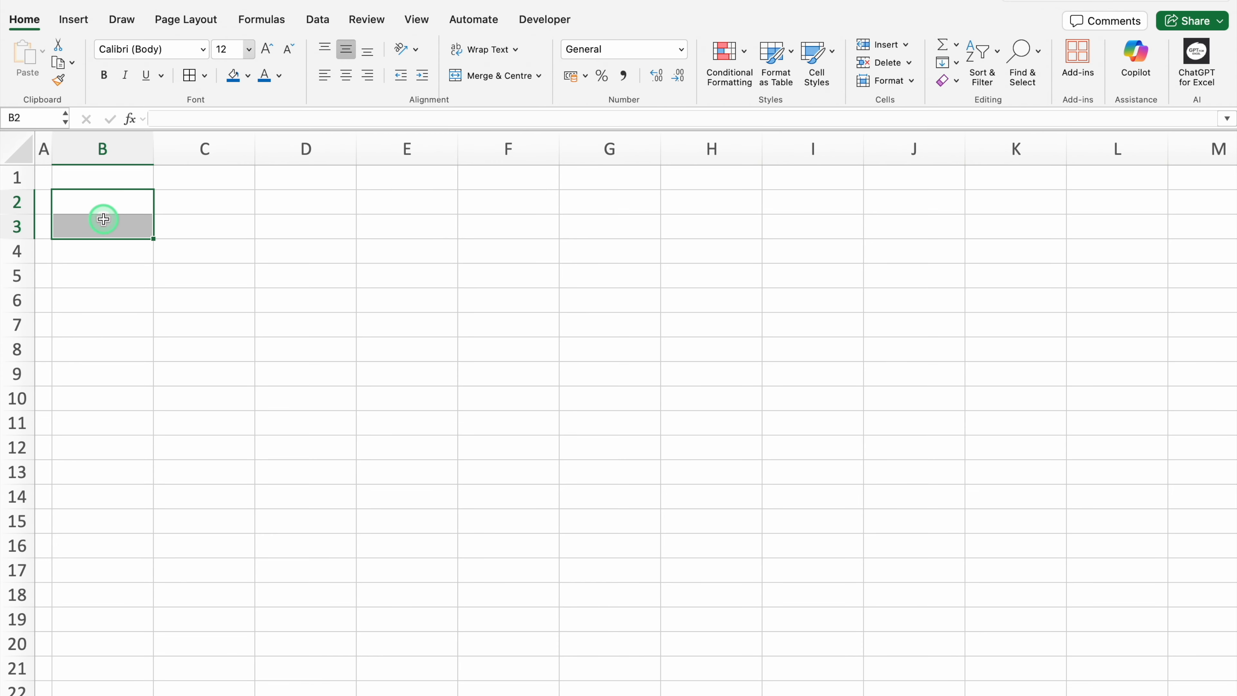
{"action": "left_click", "coordinate": [478, 77]}
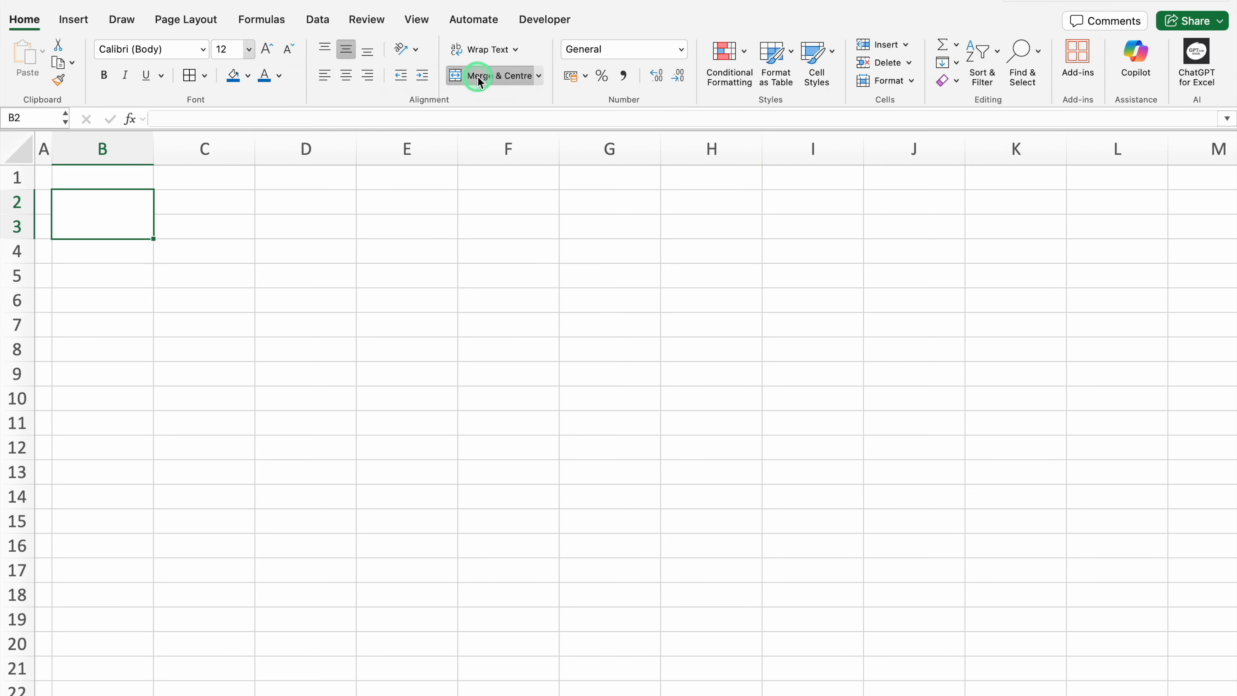
Format the merged header cell B2 with a blue fill, white font colour and borders
{"action": "left_click", "coordinate": [233, 77]}
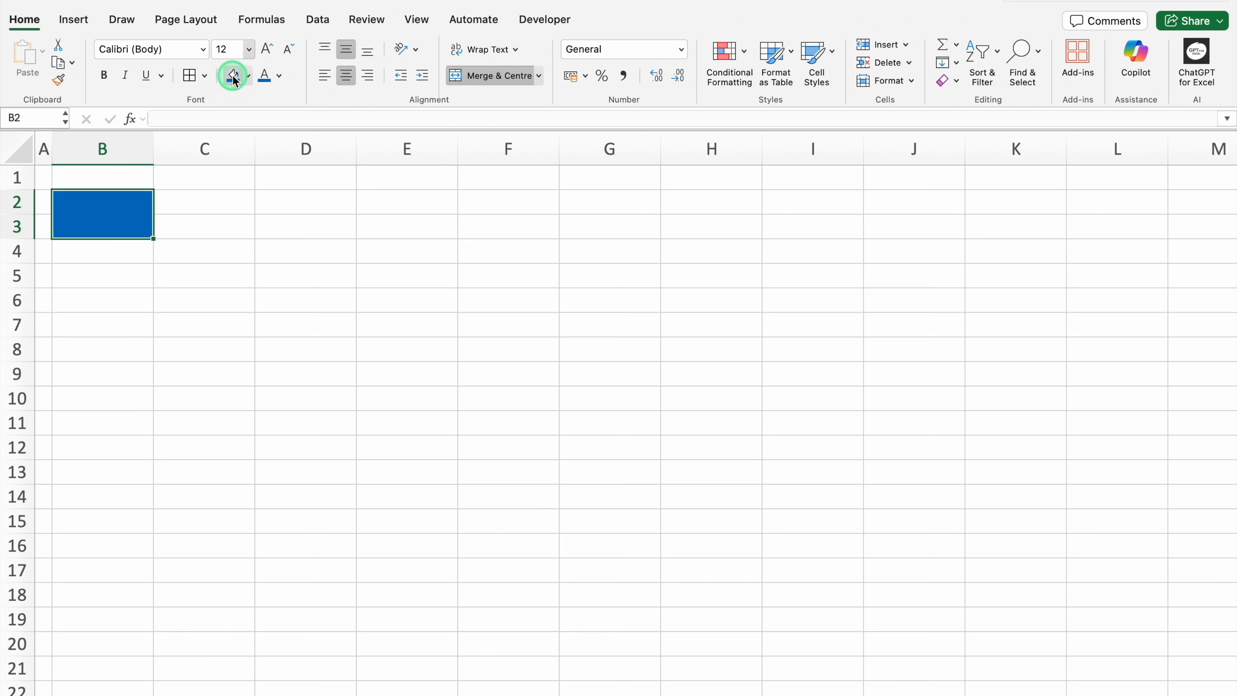
{"action": "left_click", "coordinate": [279, 75]}
{"action": "left_click", "coordinate": [269, 148]}
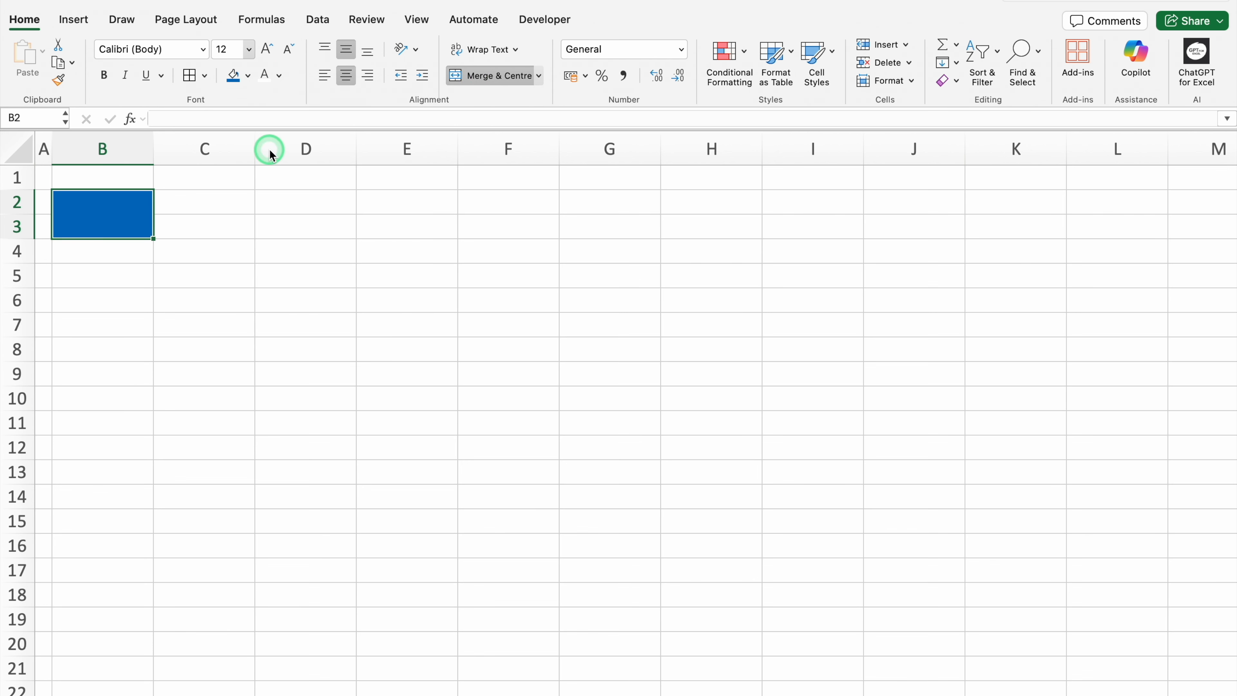
{"action": "left_click", "coordinate": [189, 76]}
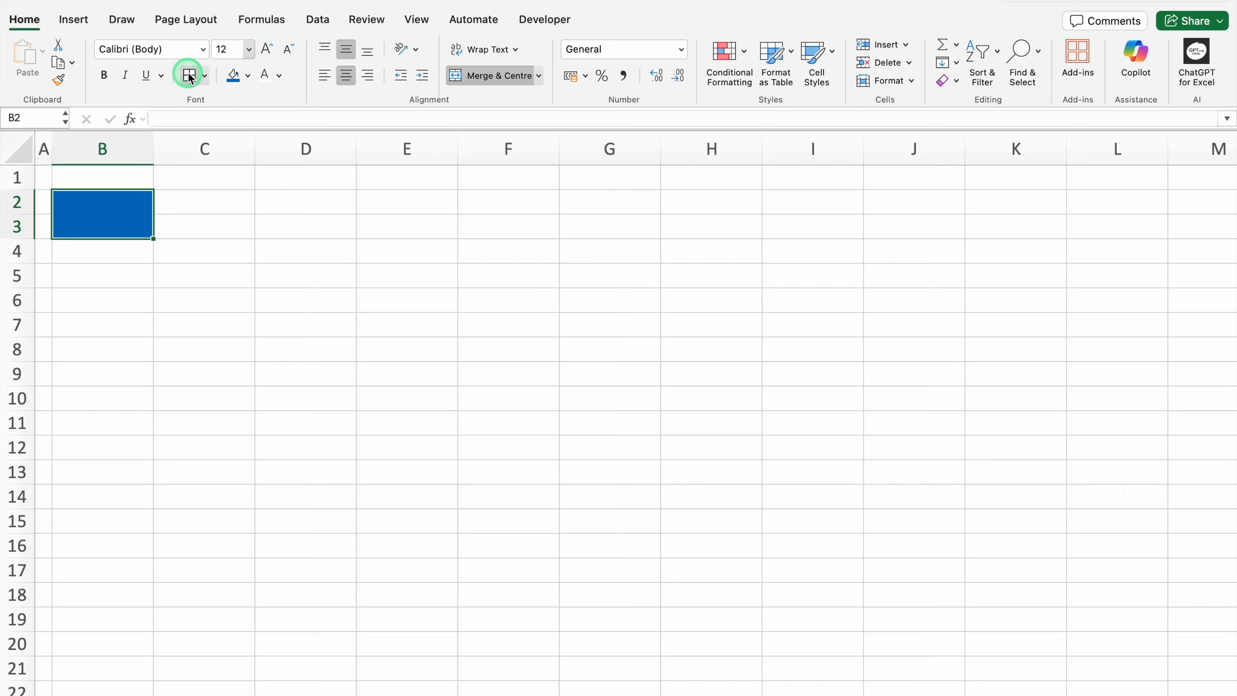
Set the font of rows 2 and 3 to Arial Bold
{"action": "left_click", "coordinate": [16, 201]}
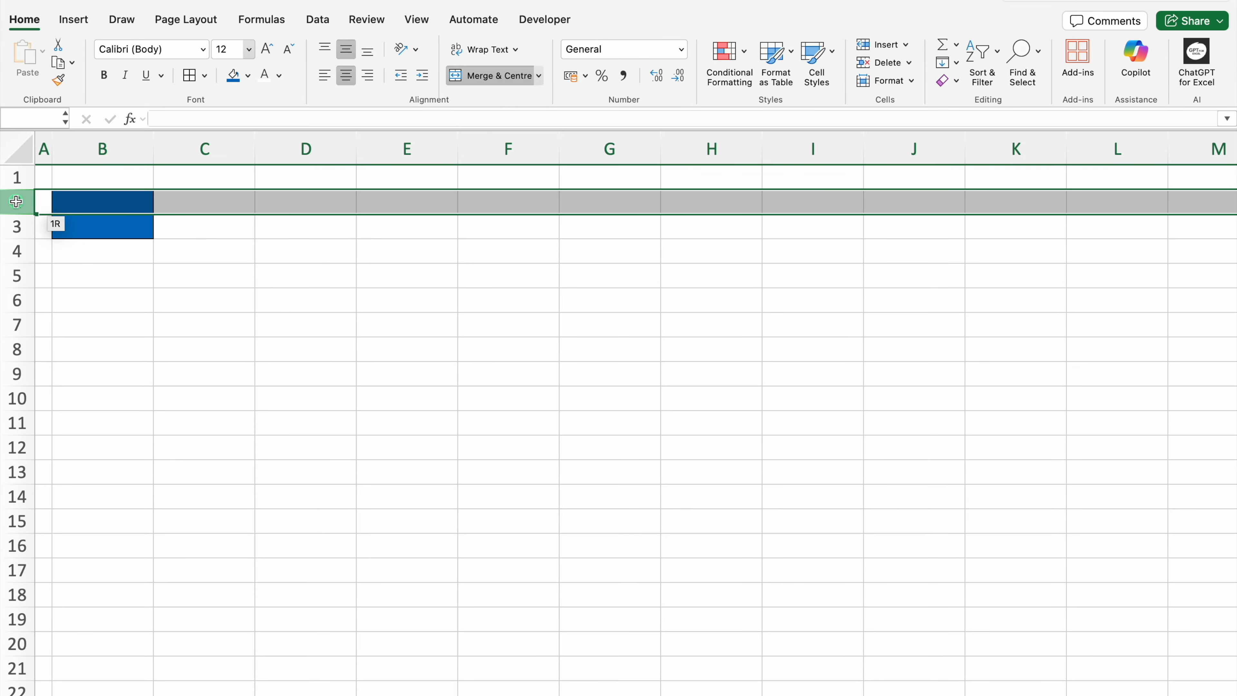
{"action": "left_click_drag", "start_coordinate": [16, 200], "coordinate": [17, 225]}
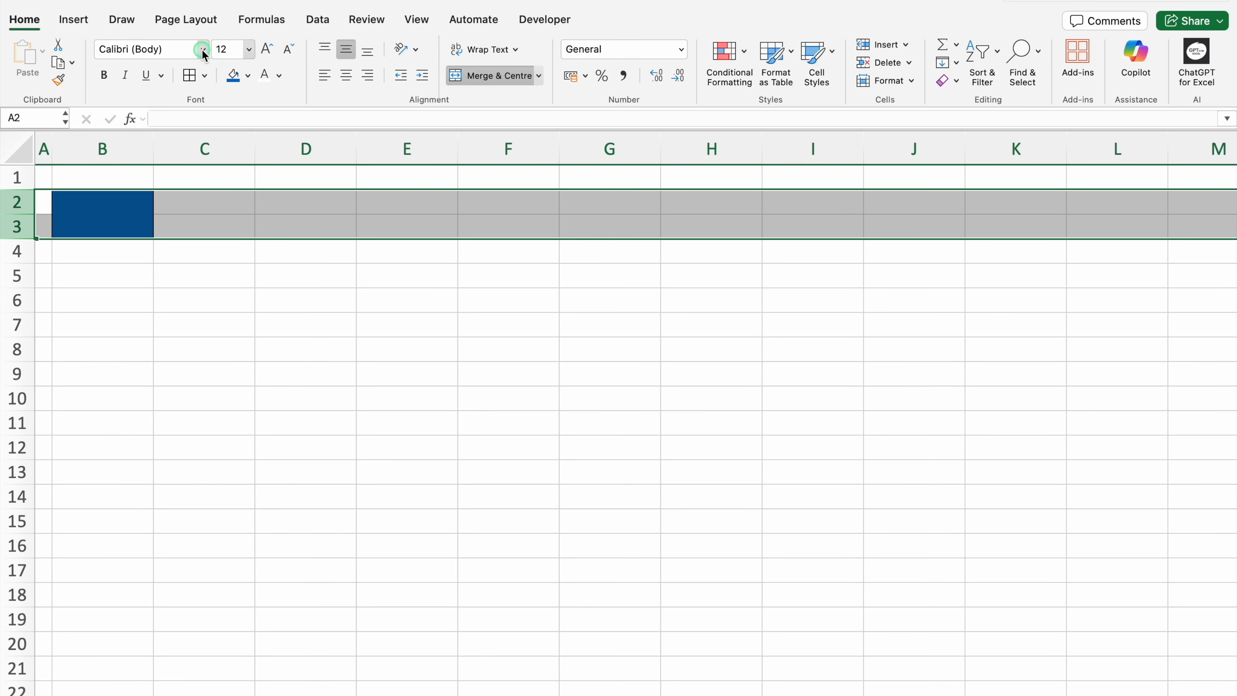
{"action": "left_click", "coordinate": [202, 49]}
{"action": "mouse_move", "coordinate": [207, 191]}
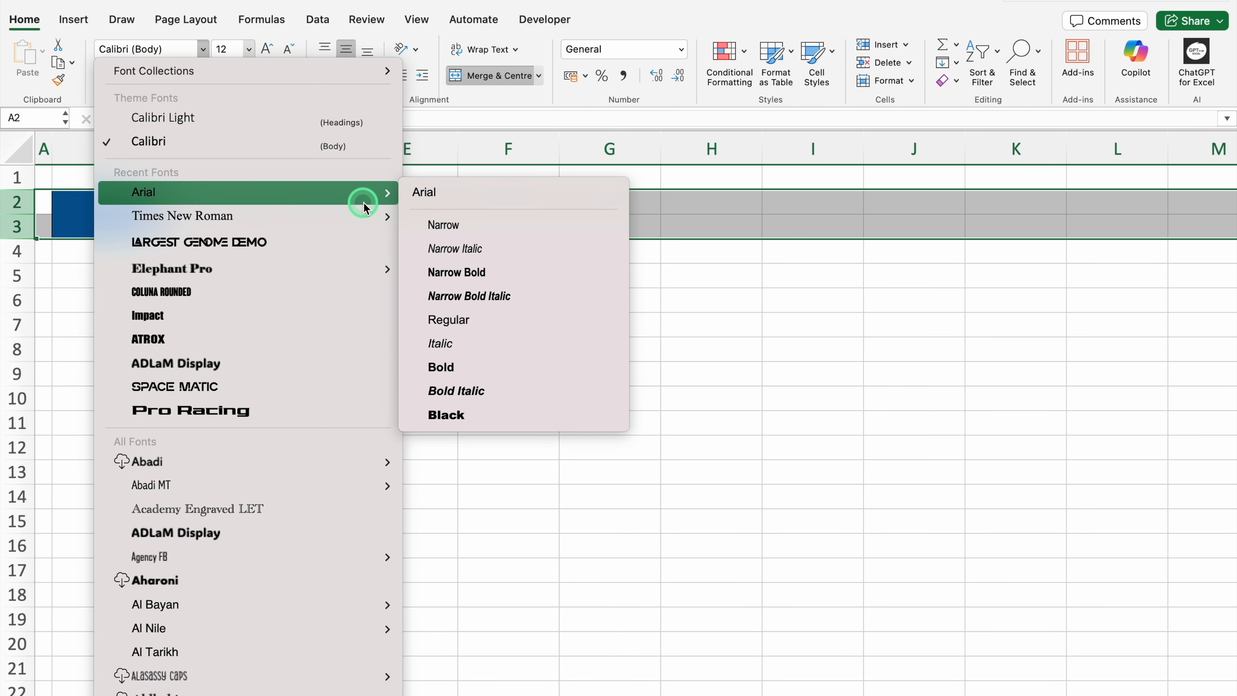
{"action": "left_click", "coordinate": [457, 367]}
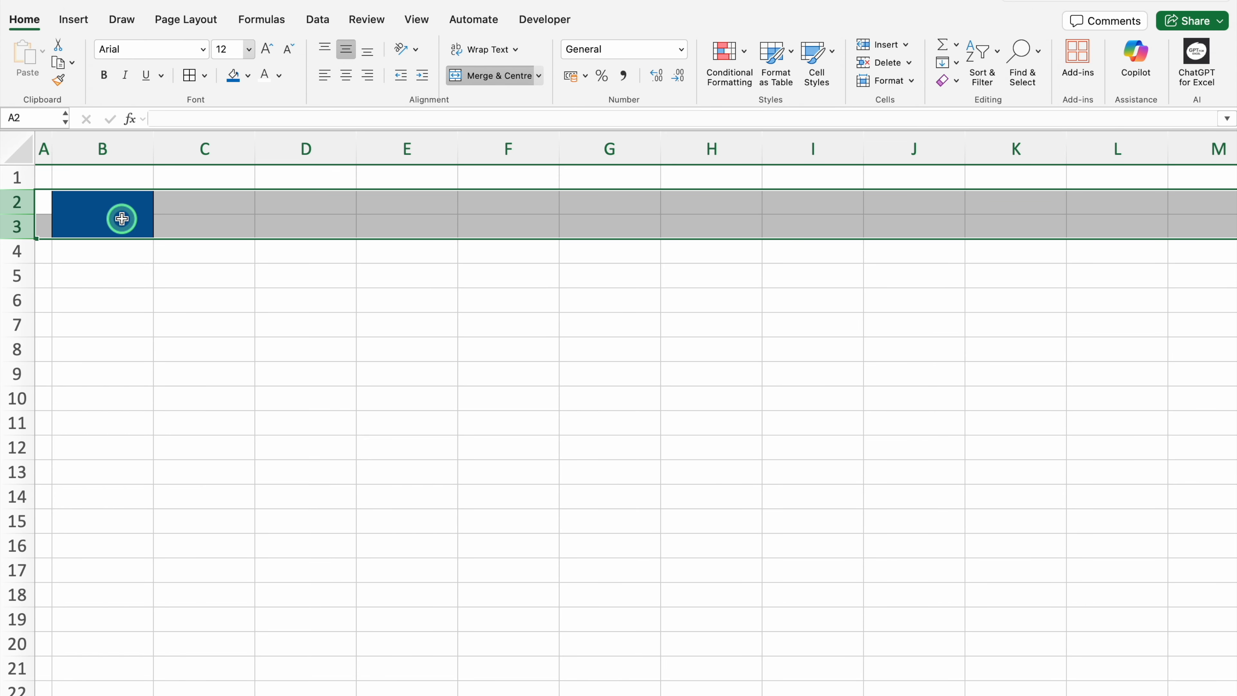
Extend the formatted header cell B2 across to column K and centre rows 2 and 3 horizontally
{"action": "left_click", "coordinate": [122, 218]}
{"action": "left_click_drag", "start_coordinate": [122, 219], "coordinate": [1019, 229]}
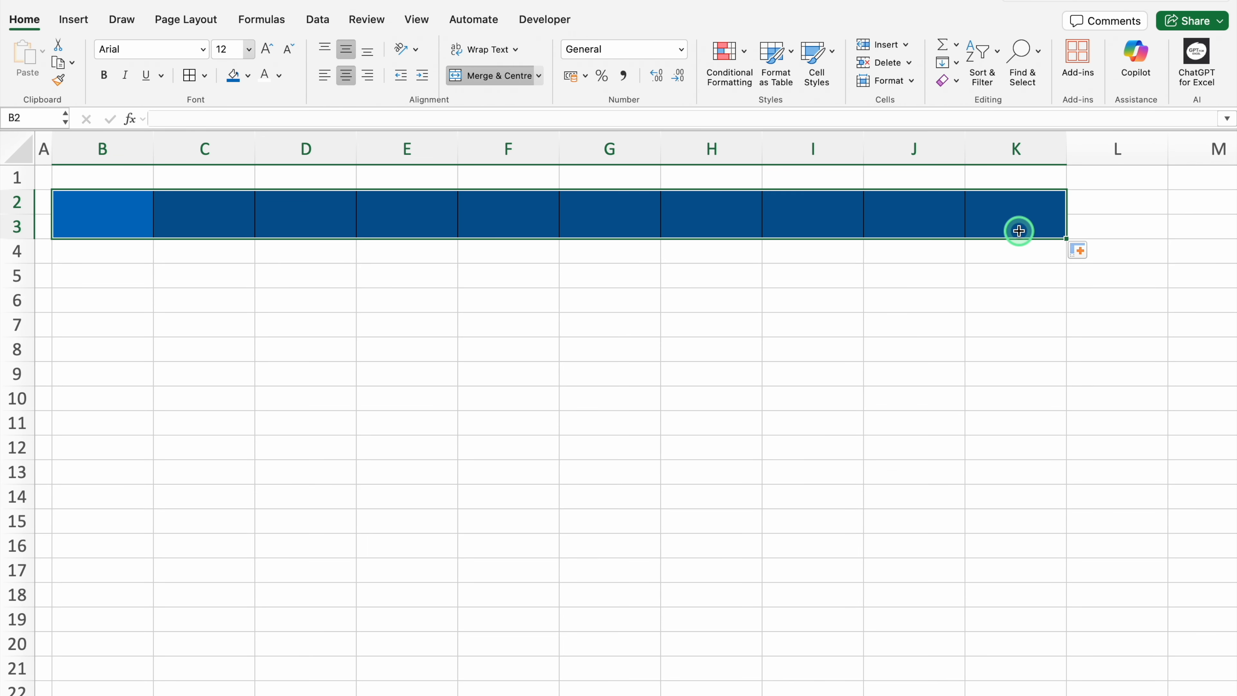
{"action": "left_click", "coordinate": [19, 199]}
{"action": "left_click_drag", "start_coordinate": [19, 199], "coordinate": [22, 217]}
{"action": "left_click", "coordinate": [346, 77]}
Enter the headers "Sl. No." in B2 and "Name as Per ID Card" in C2, widening column C to fit
{"action": "left_click", "coordinate": [127, 218]}
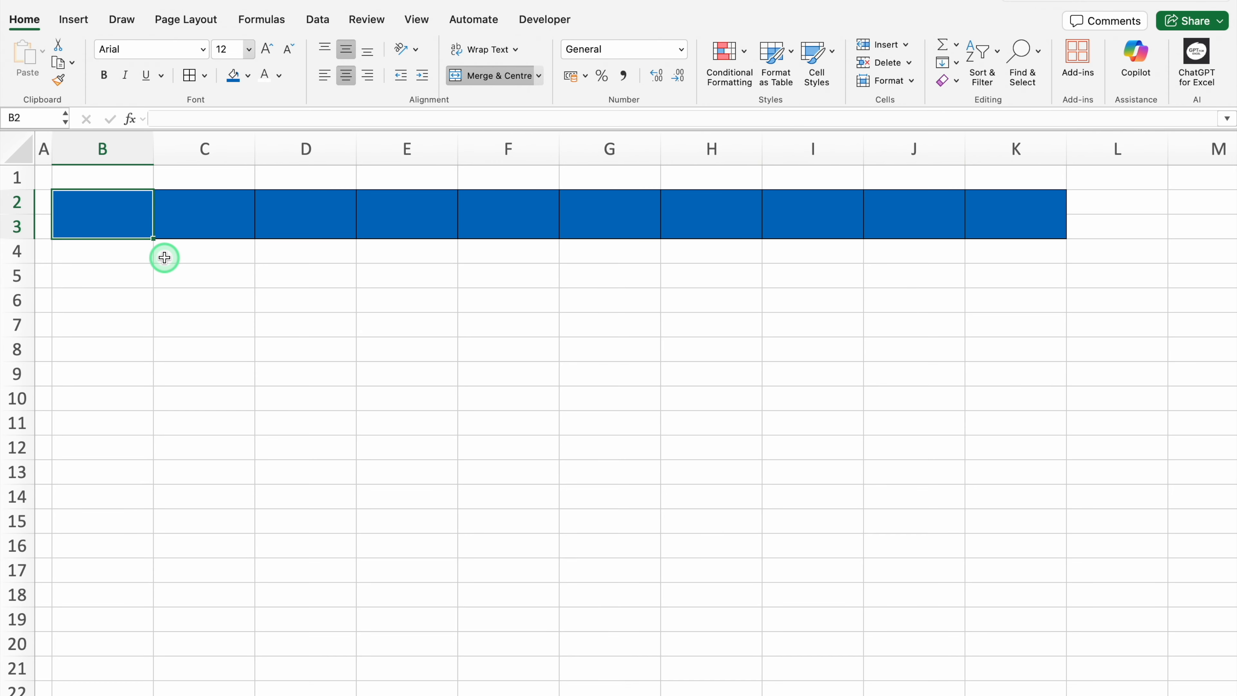
{"action": "type", "text": "Sl. No."}
{"action": "left_click", "coordinate": [207, 224]}
{"action": "left_click_drag", "start_coordinate": [254, 147], "coordinate": [356, 150]}
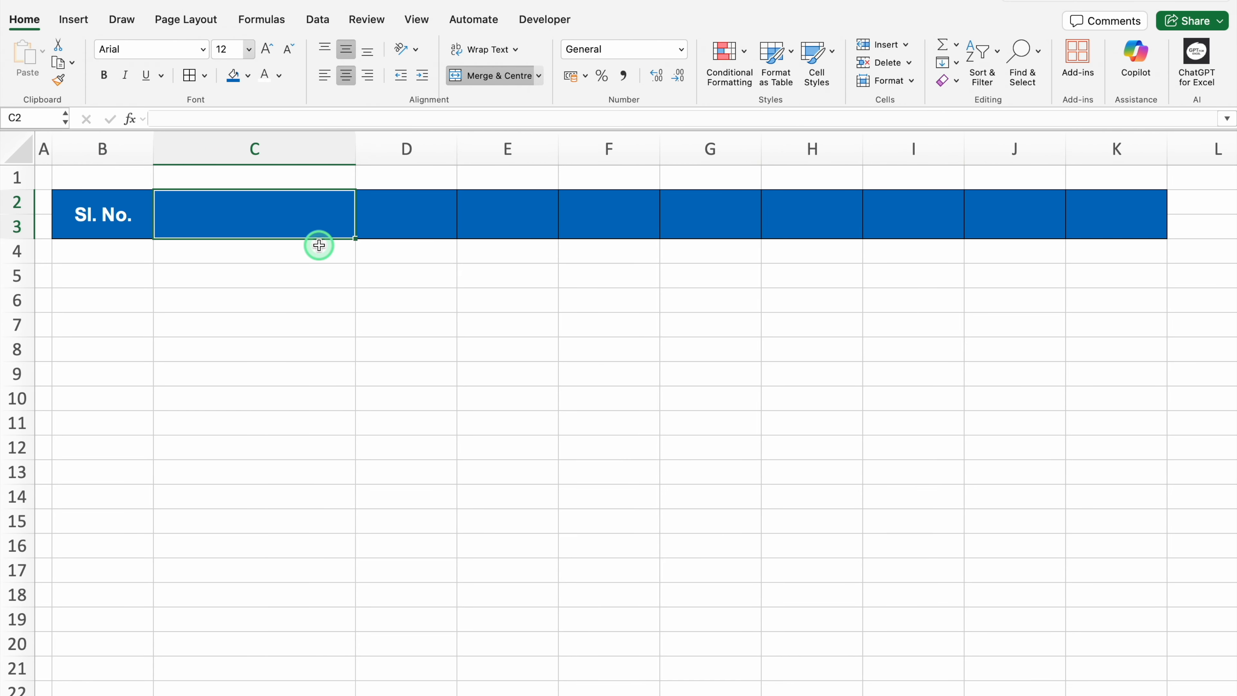
{"action": "type", "text": "Name as Per ID Card"}
{"action": "key", "text": "Tab"}
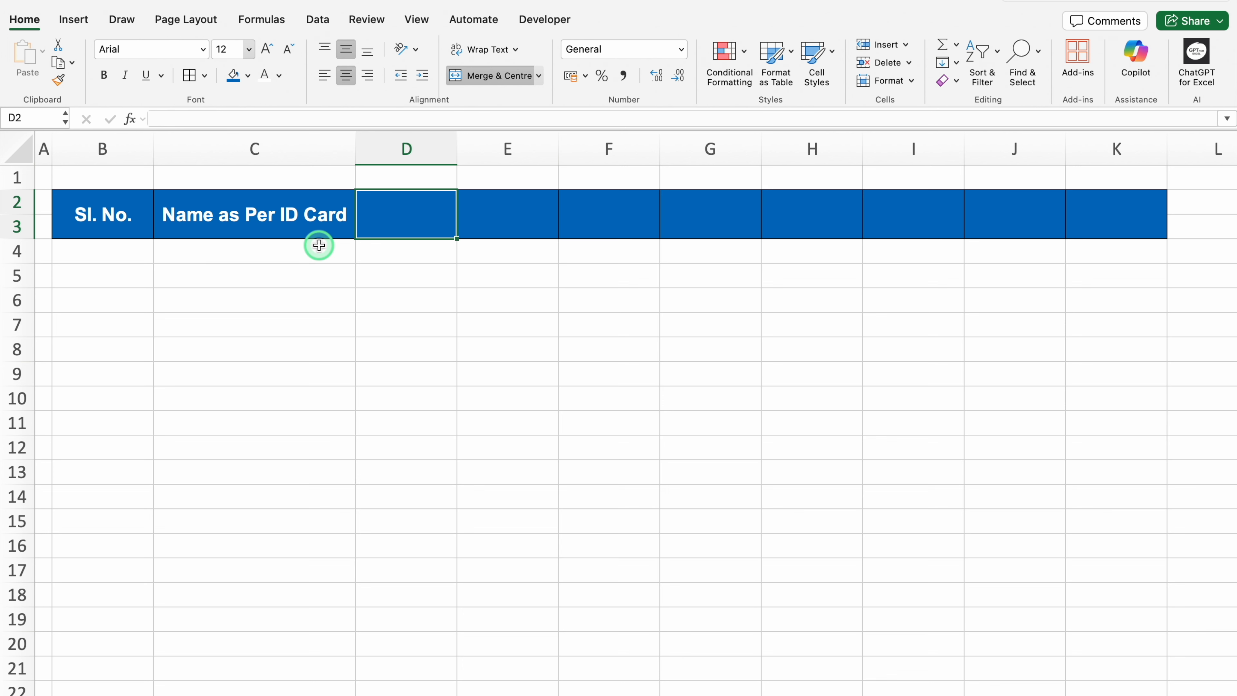
Enter the header "Check in Date" in D2 and widen column D to fit it
{"action": "type", "text": "Check in Date"}
{"action": "key", "text": "Tab"}
{"action": "left_click_drag", "start_coordinate": [417, 149], "coordinate": [500, 157]}
Copy the D2 header into E2 and change its text to "Check out Date"
{"action": "left_click", "coordinate": [472, 211]}
{"action": "left_click_drag", "start_coordinate": [500, 239], "coordinate": [583, 229]}
{"action": "double_click", "coordinate": [585, 213]}
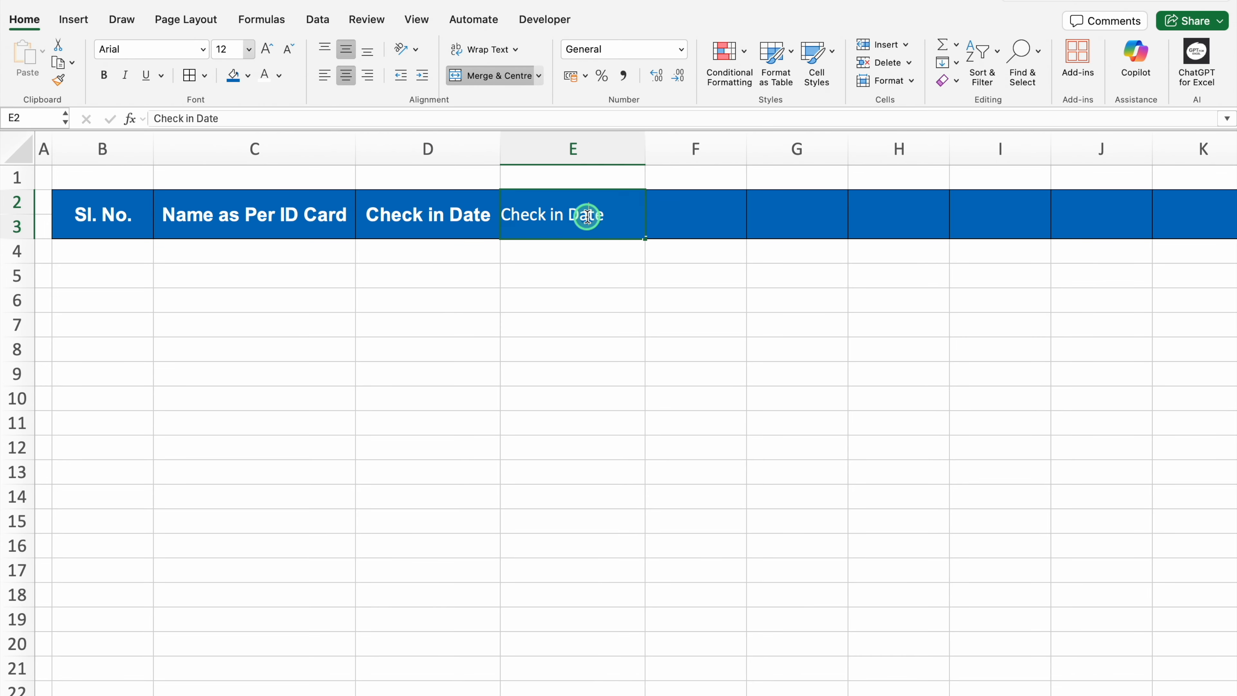
{"action": "left_click", "coordinate": [563, 214]}
{"action": "key", "text": "BackSpace"}
{"action": "key", "text": "BackSpace"}
{"action": "type", "text": "out"}
{"action": "key", "text": "Tab"}
Apply text wrapping to rows 2 and 3 and narrow column D slightly
{"action": "left_click_drag", "start_coordinate": [15, 202], "coordinate": [19, 225]}
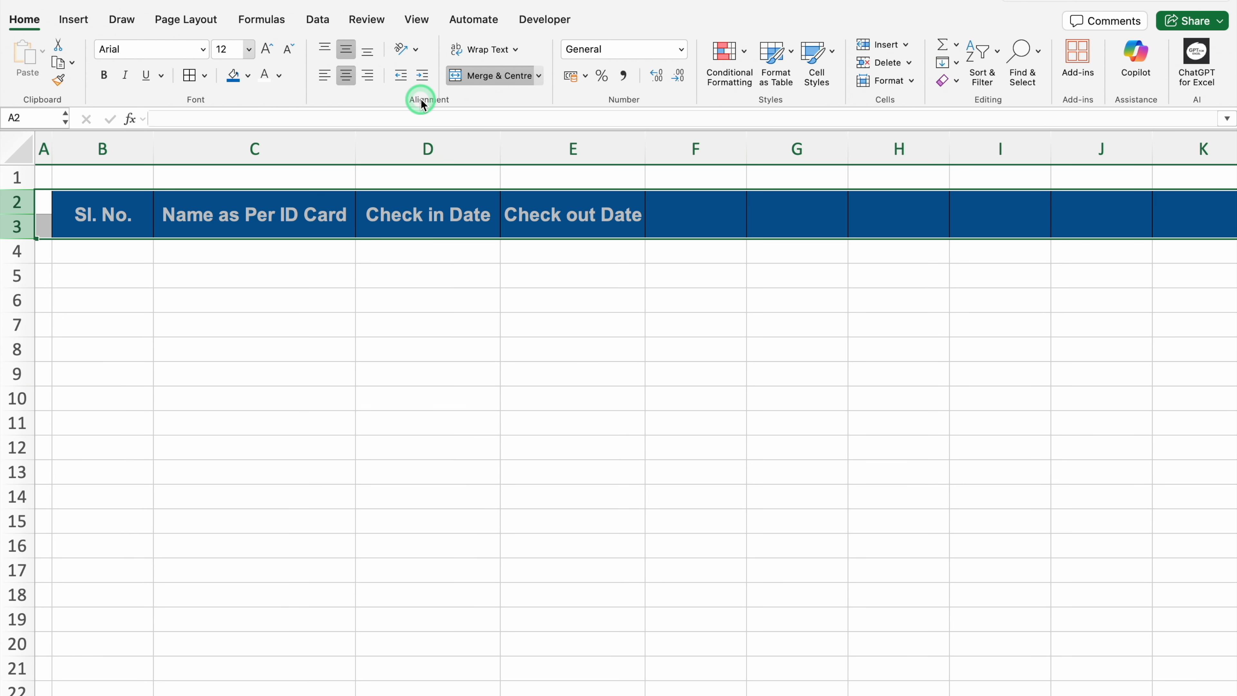
{"action": "left_click", "coordinate": [490, 56]}
{"action": "left_click_drag", "start_coordinate": [501, 146], "coordinate": [484, 144]}
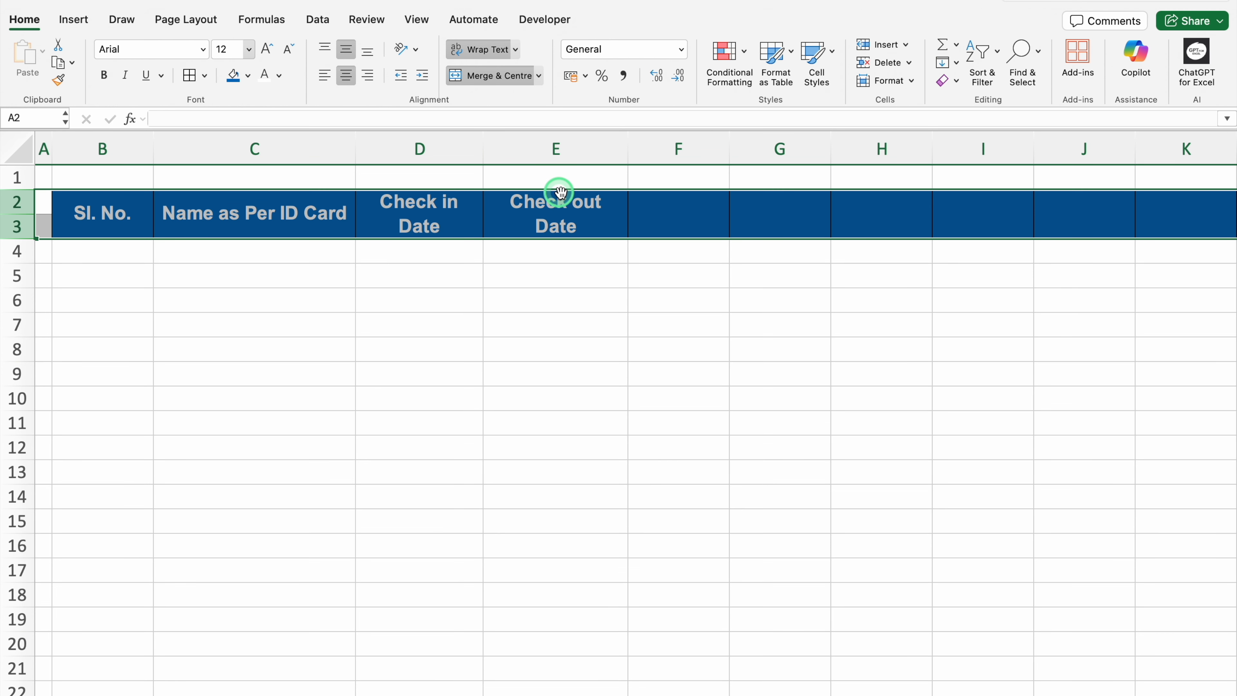
Enter the headers "Total Stay (Days)" in F2 and "Advance" in G2
{"action": "left_click", "coordinate": [680, 216]}
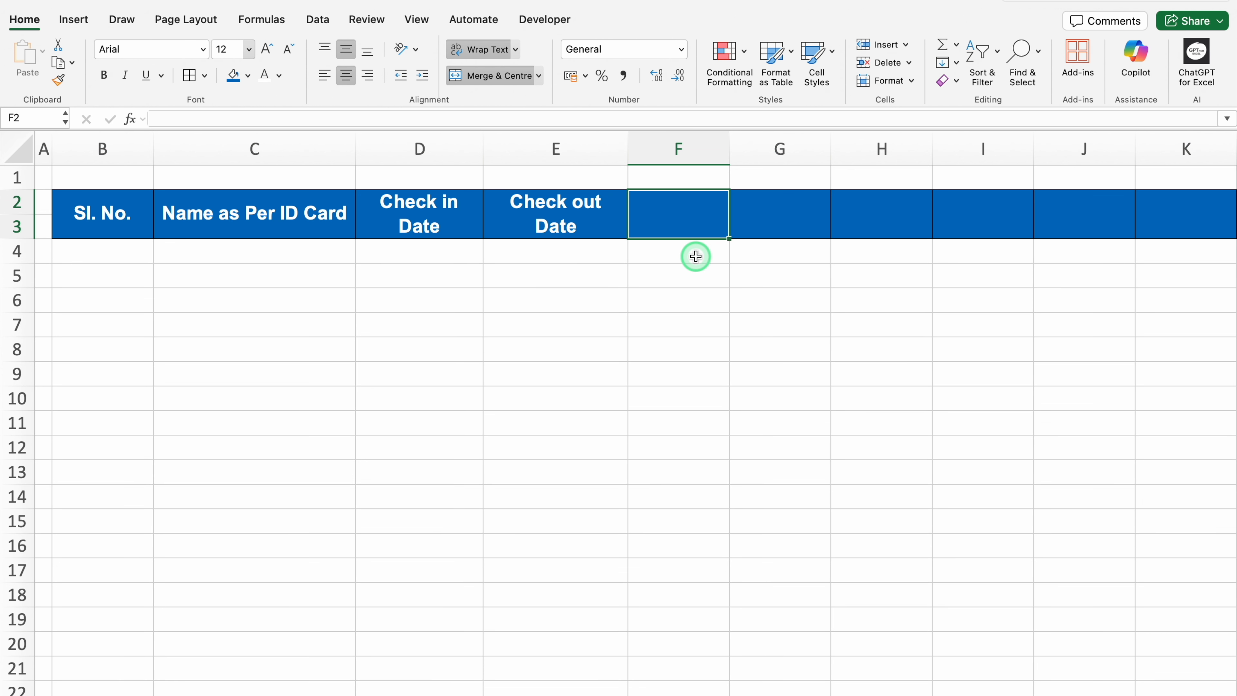
{"action": "type", "text": "Total Stay (Days)"}
{"action": "key", "text": "Tab"}
{"action": "type", "text": "Advance"}
{"action": "key", "text": "Tab"}
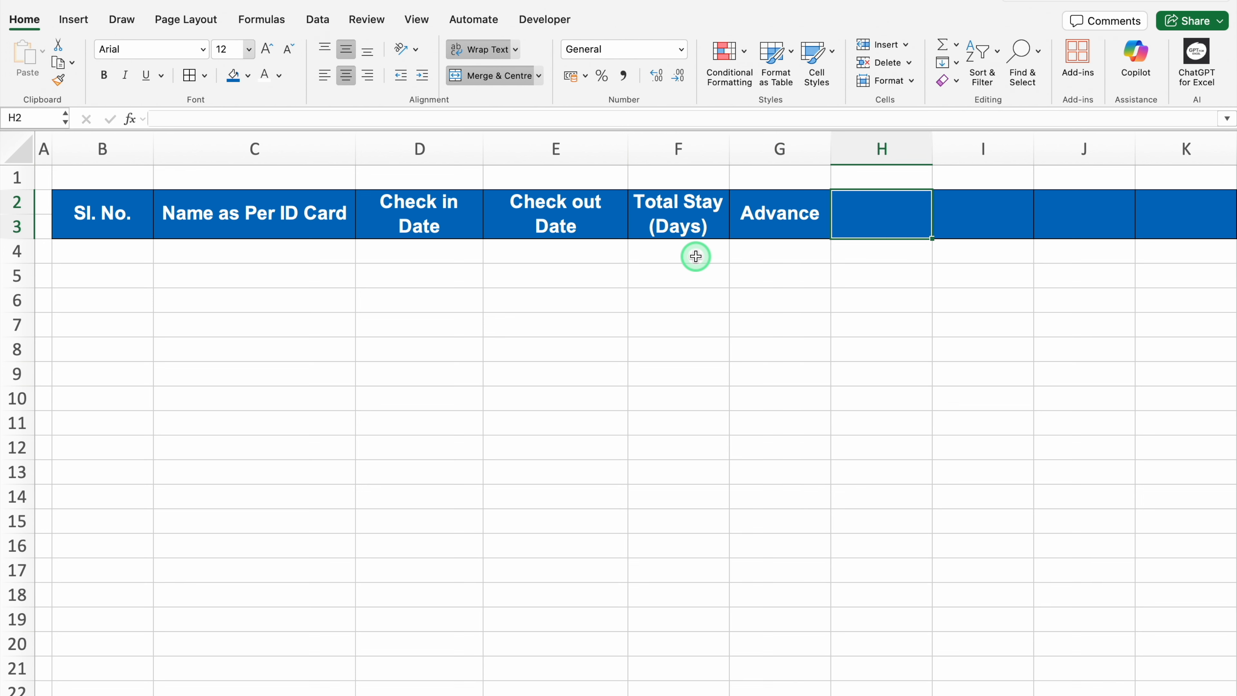
Enter the headers "Room Type", "Room Charges" and "Food Charges" in H2, I2 and J2
{"action": "type", "text": "Room Type"}
{"action": "key", "text": "Tab"}
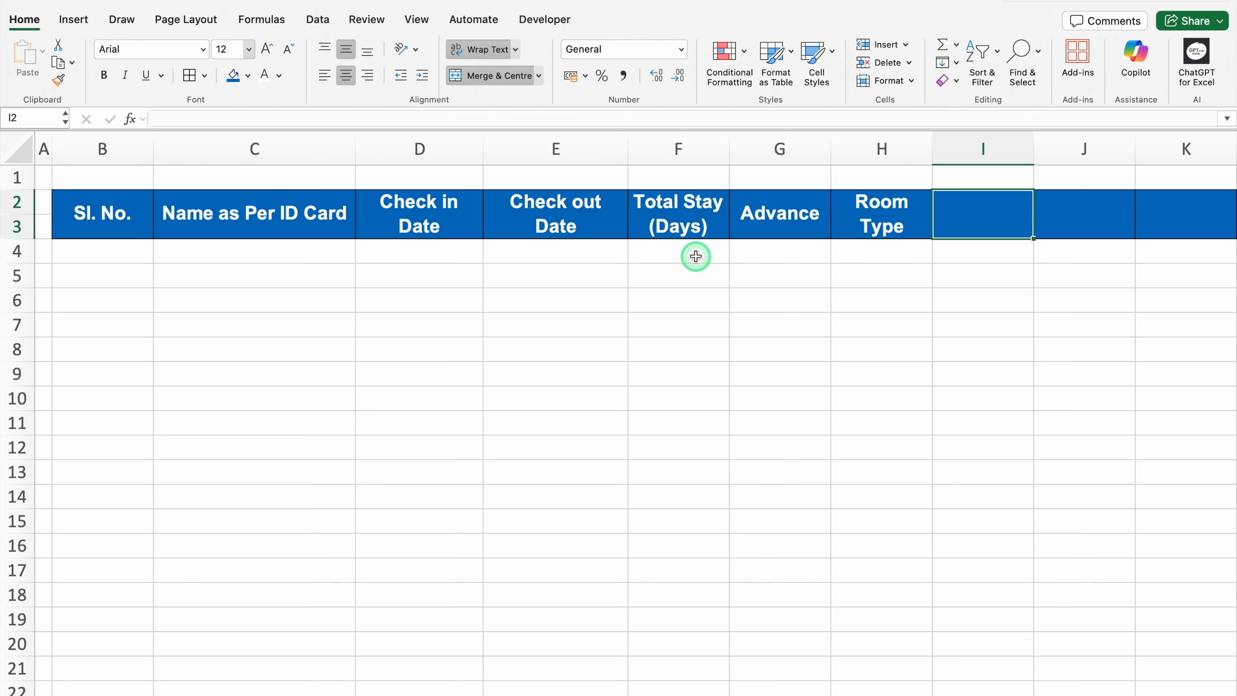
{"action": "type", "text": "Room Charges"}
{"action": "key", "text": "Tab"}
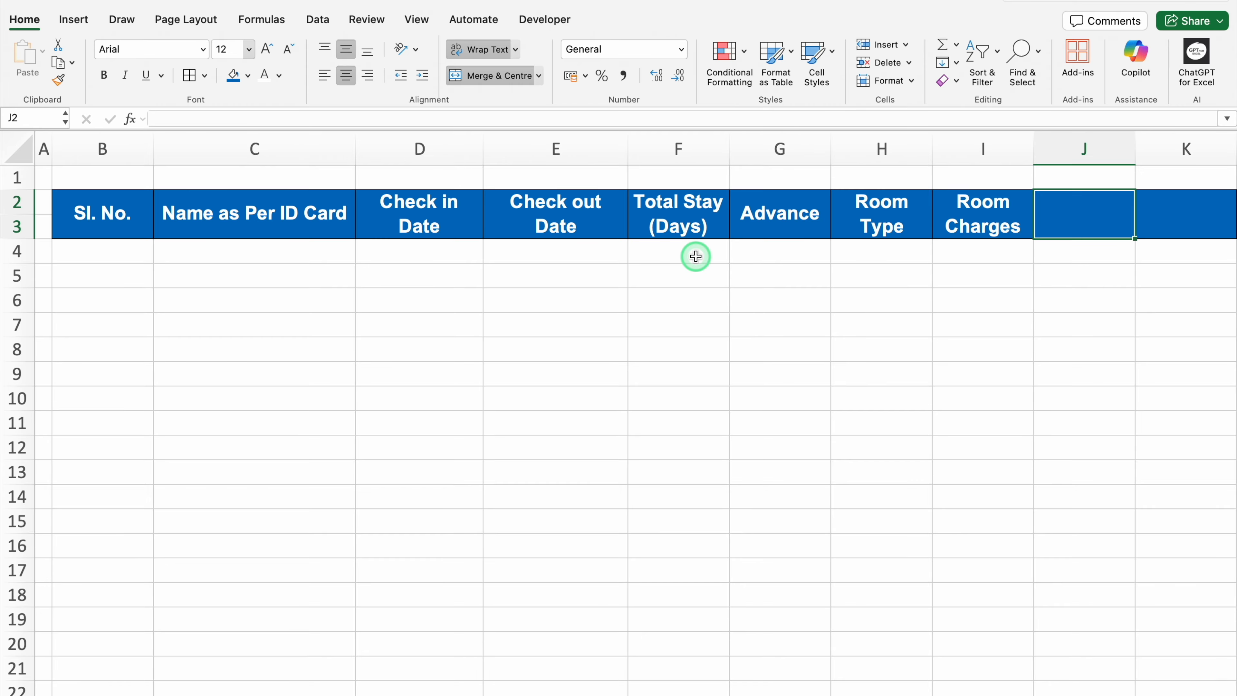
{"action": "type", "text": "Food Charges"}
{"action": "key", "text": "Tab"}
{"action": "scroll", "coordinate": [696, 256], "scroll_direction": "right", "scroll_amount": 8}
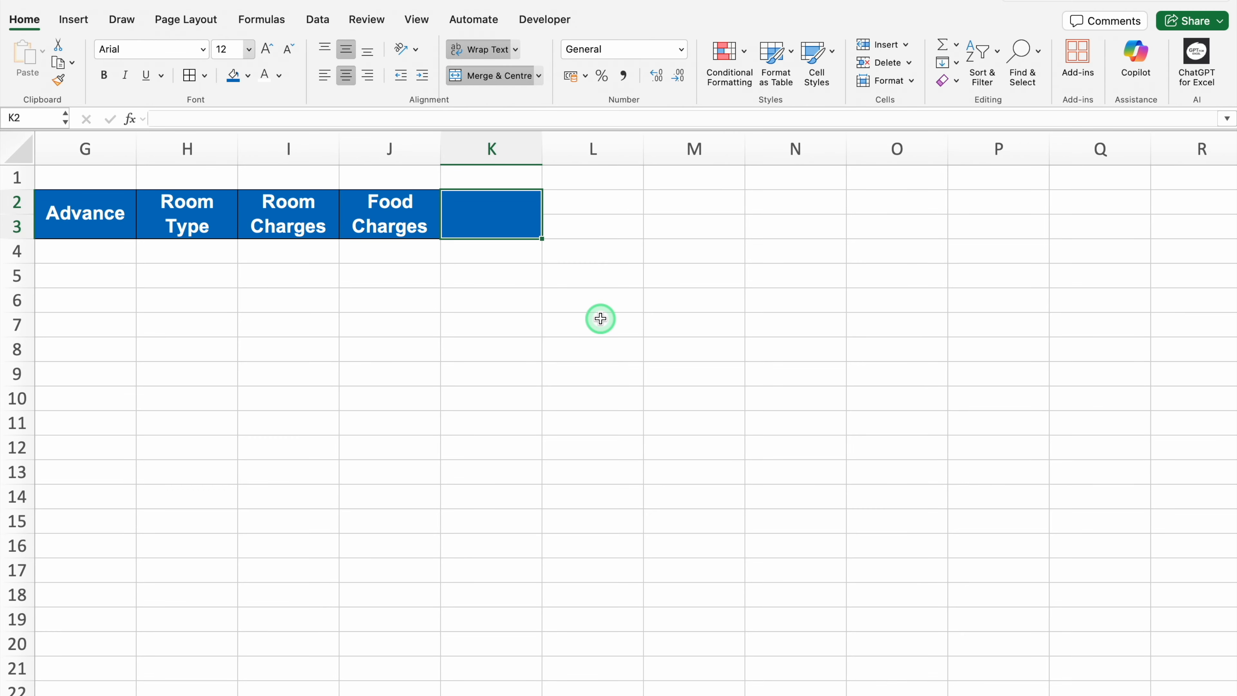
Enter the header "Bar Charges" in K2 and fill cells L2:N2 with red
{"action": "type", "text": "Bar Charges"}
{"action": "key", "text": "Tab"}
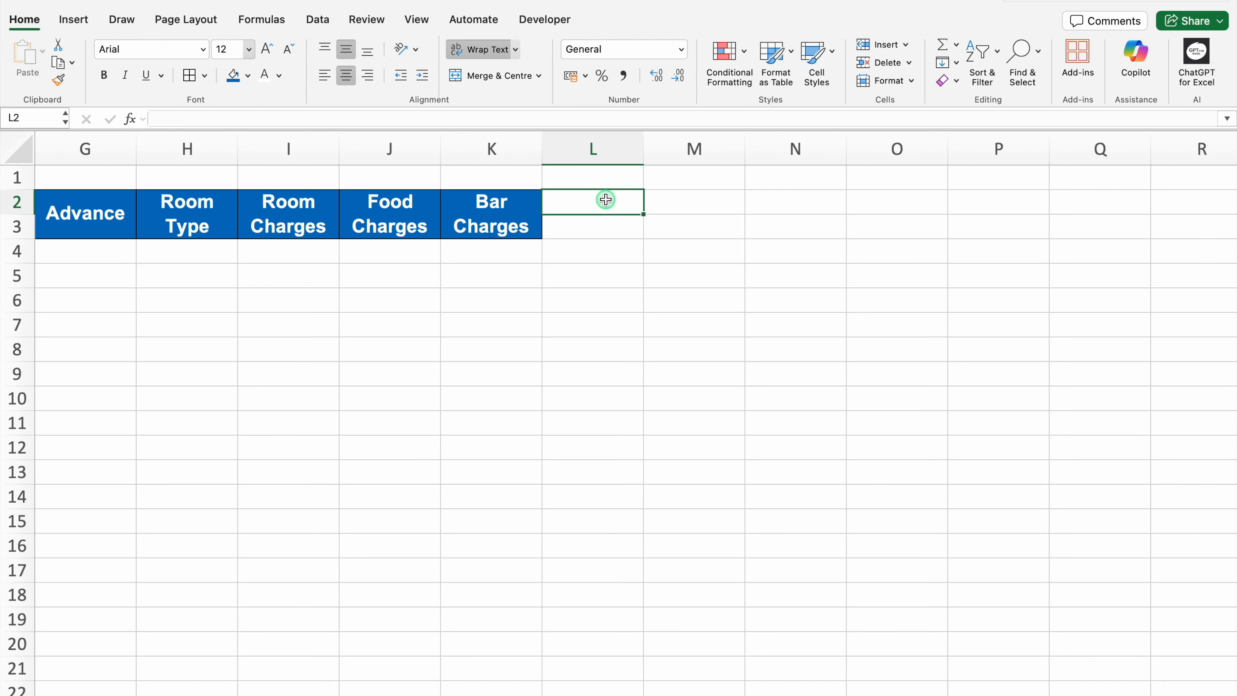
{"action": "left_click_drag", "start_coordinate": [606, 200], "coordinate": [788, 199]}
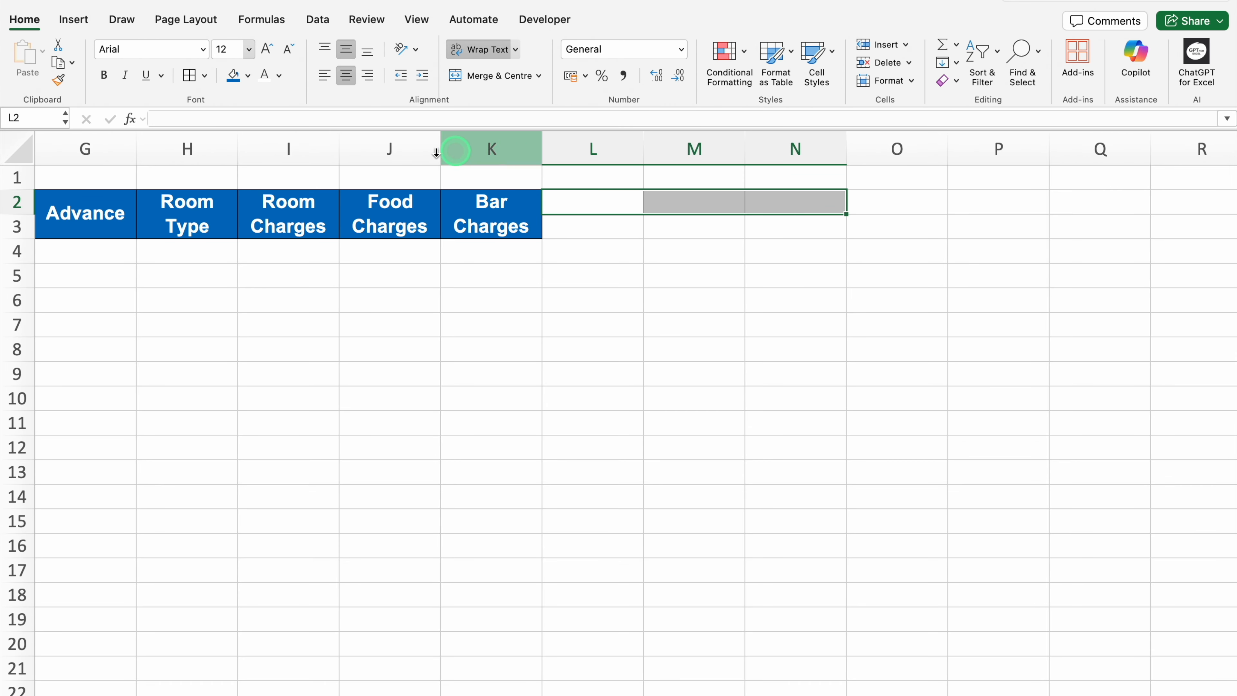
{"action": "left_click", "coordinate": [247, 75]}
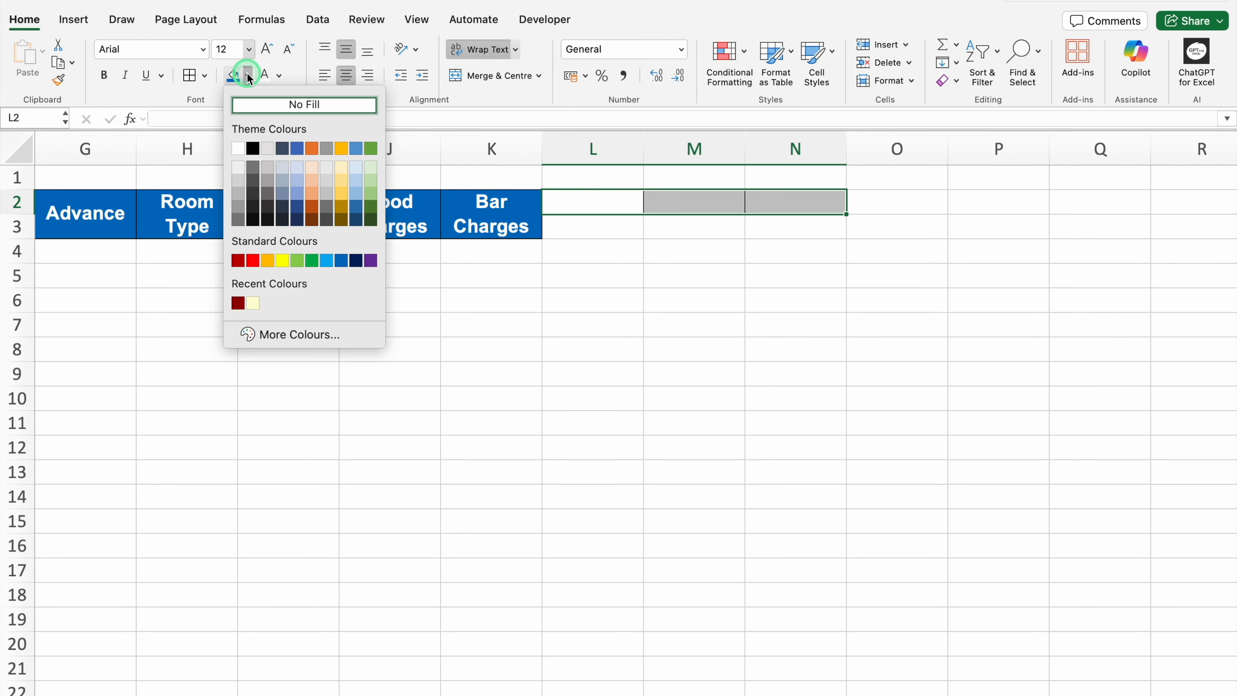
{"action": "left_click", "coordinate": [255, 257]}
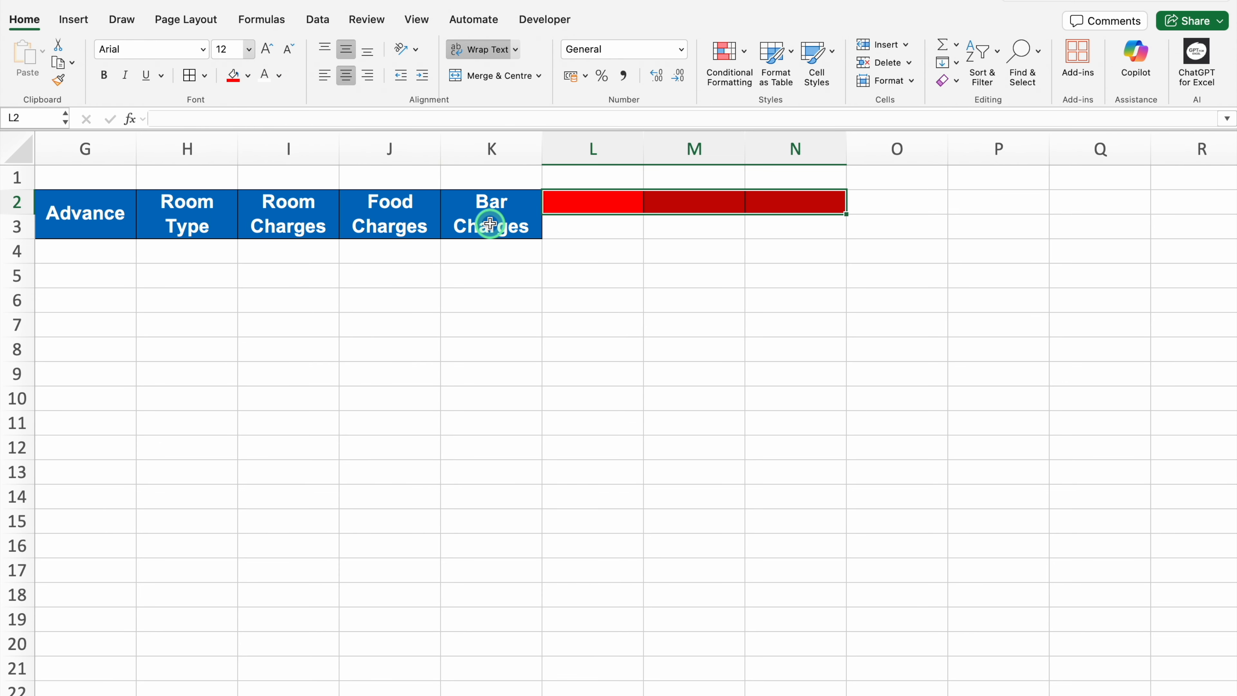
Enter the tax headers "Room Tax", "Food Tax" and "Bar tax" in L3, M3 and N3
{"action": "left_click", "coordinate": [568, 224]}
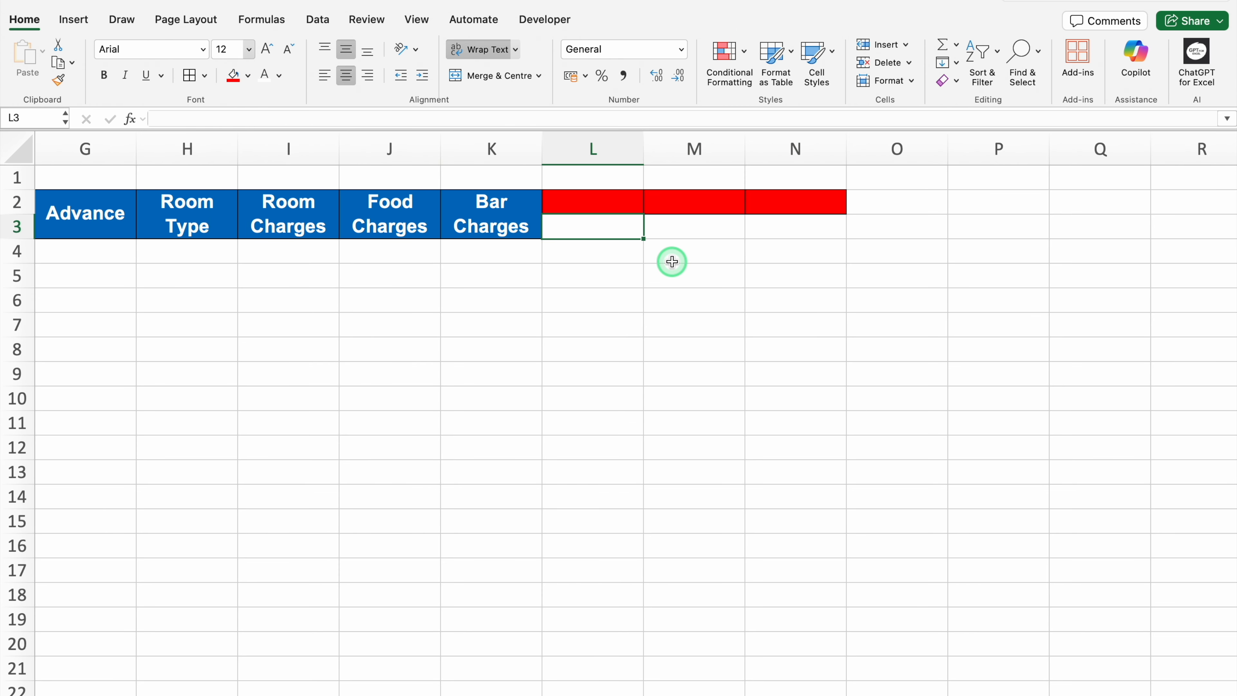
{"action": "type", "text": "Room Tax"}
{"action": "key", "text": "Tab"}
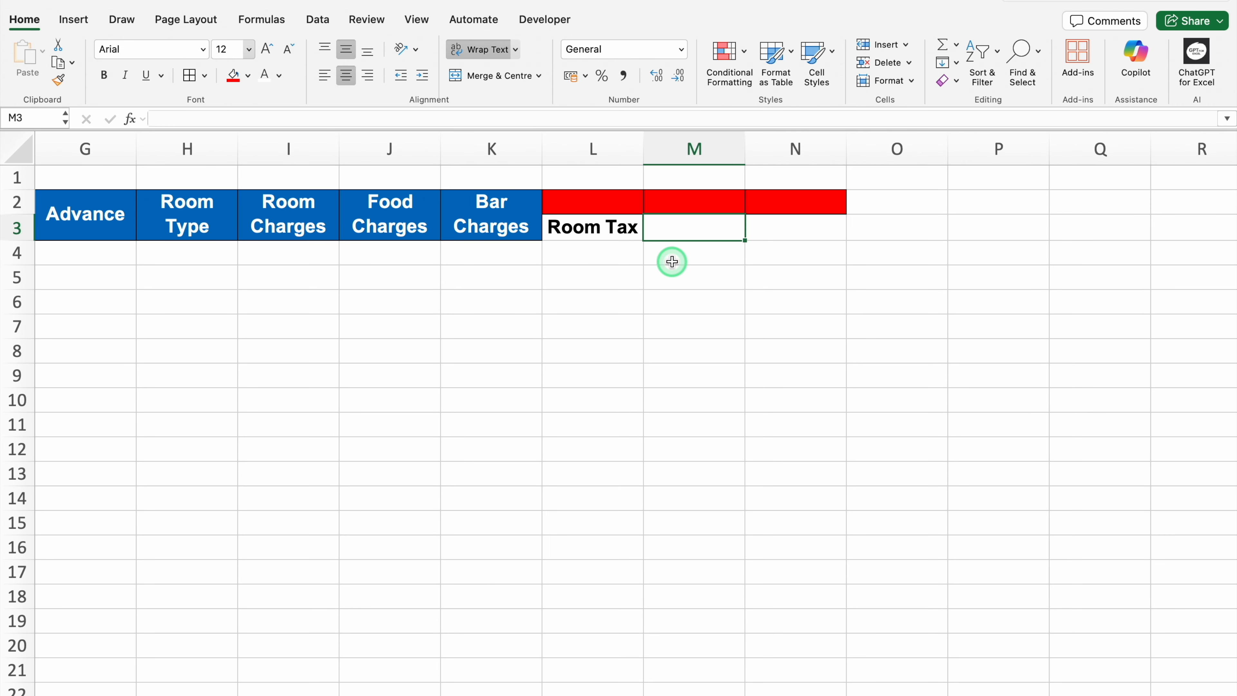
{"action": "type", "text": "Food Tax"}
{"action": "key", "text": "Tab"}
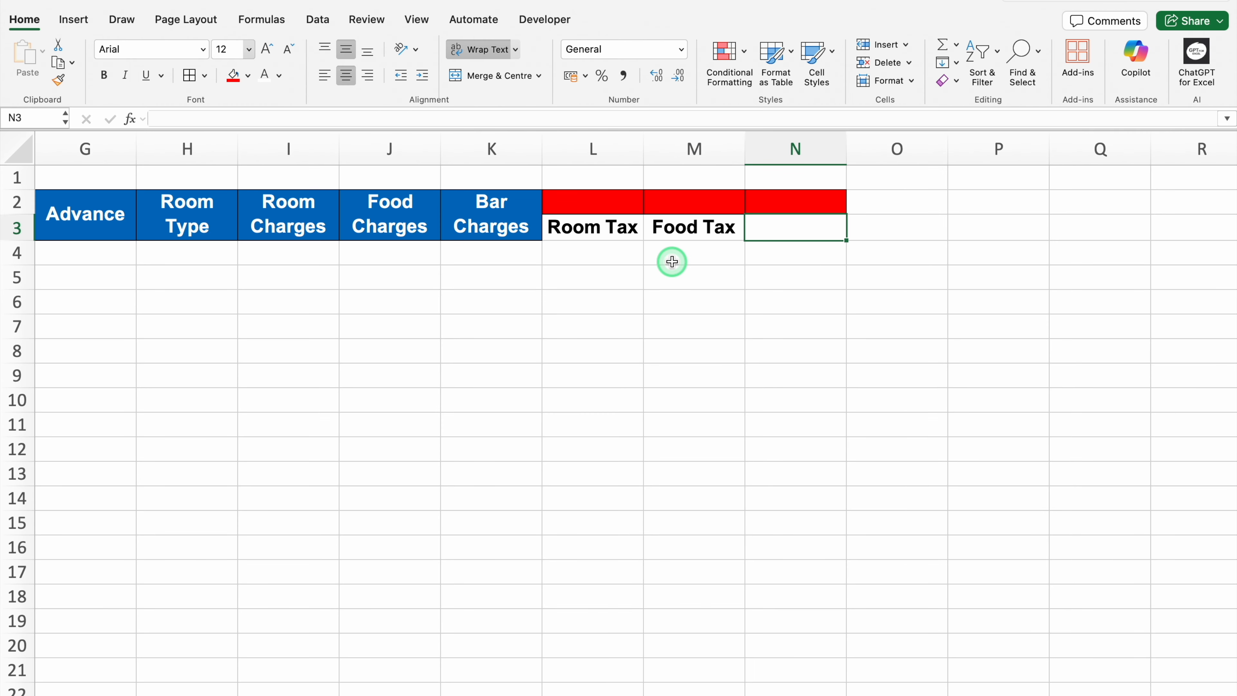
{"action": "type", "text": "Bar tax"}
{"action": "key", "text": "Tab"}
Give the tax headers in L3:N3 the standard blue fill and white font colour
{"action": "left_click_drag", "start_coordinate": [607, 227], "coordinate": [773, 228]}
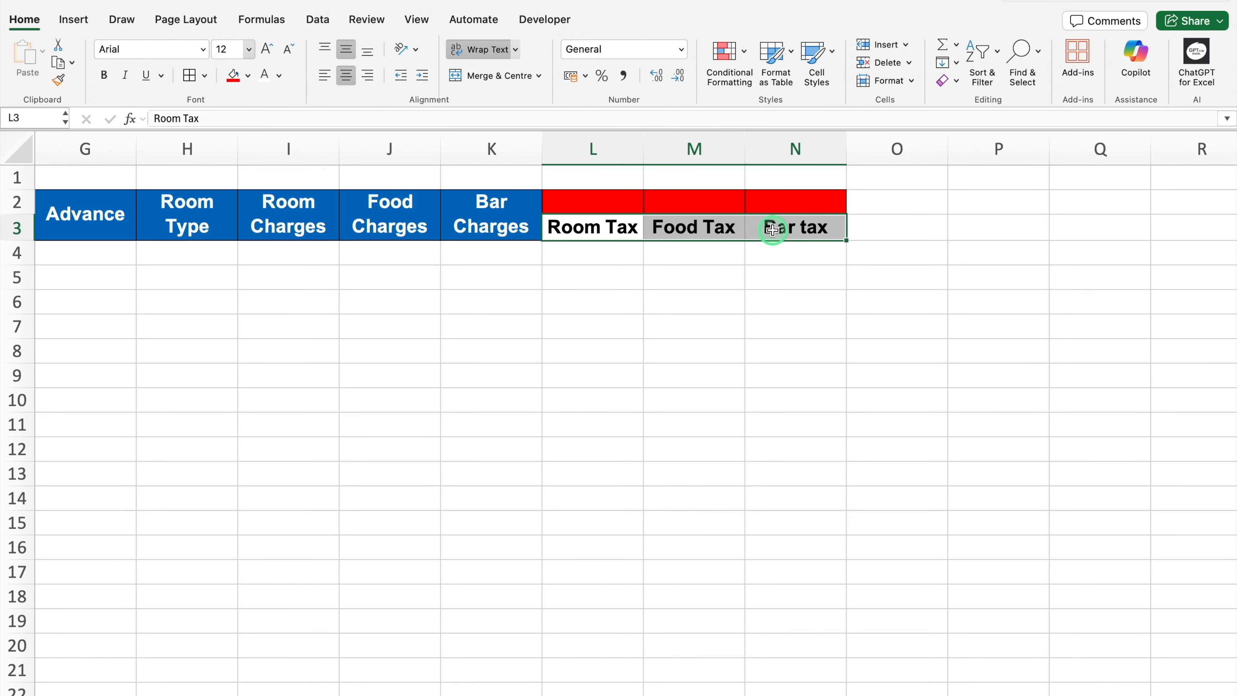
{"action": "left_click", "coordinate": [246, 75]}
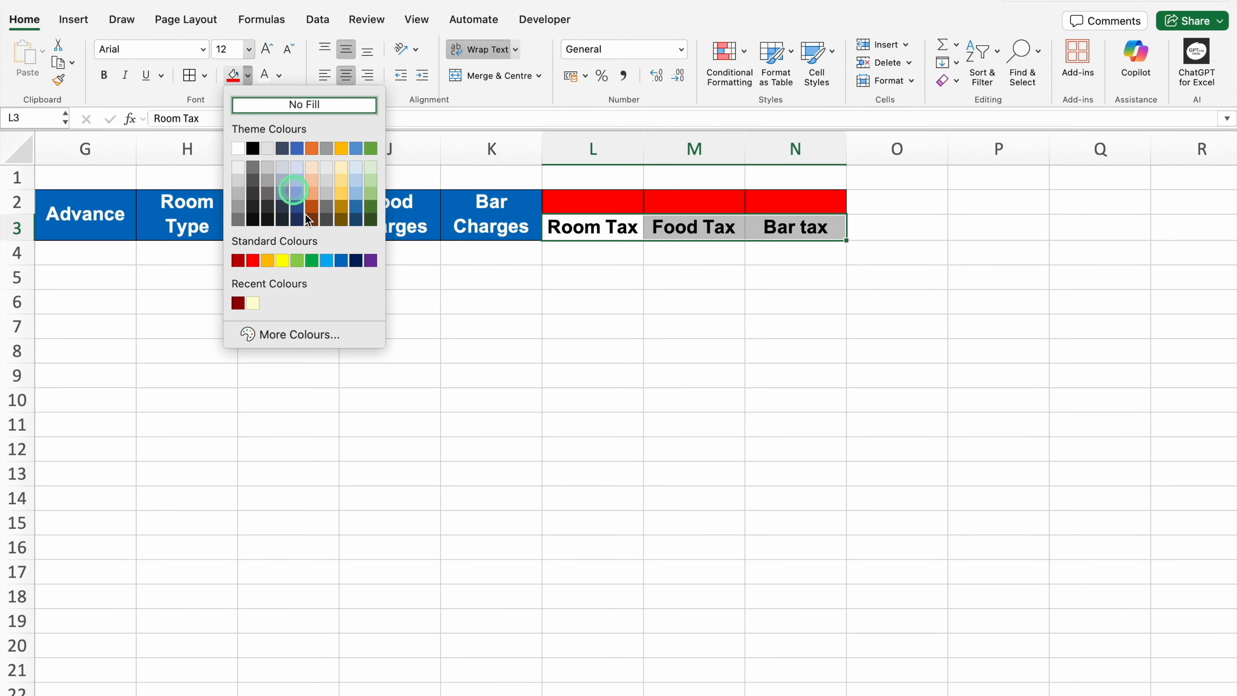
{"action": "left_click", "coordinate": [342, 261]}
{"action": "left_click", "coordinate": [265, 75]}
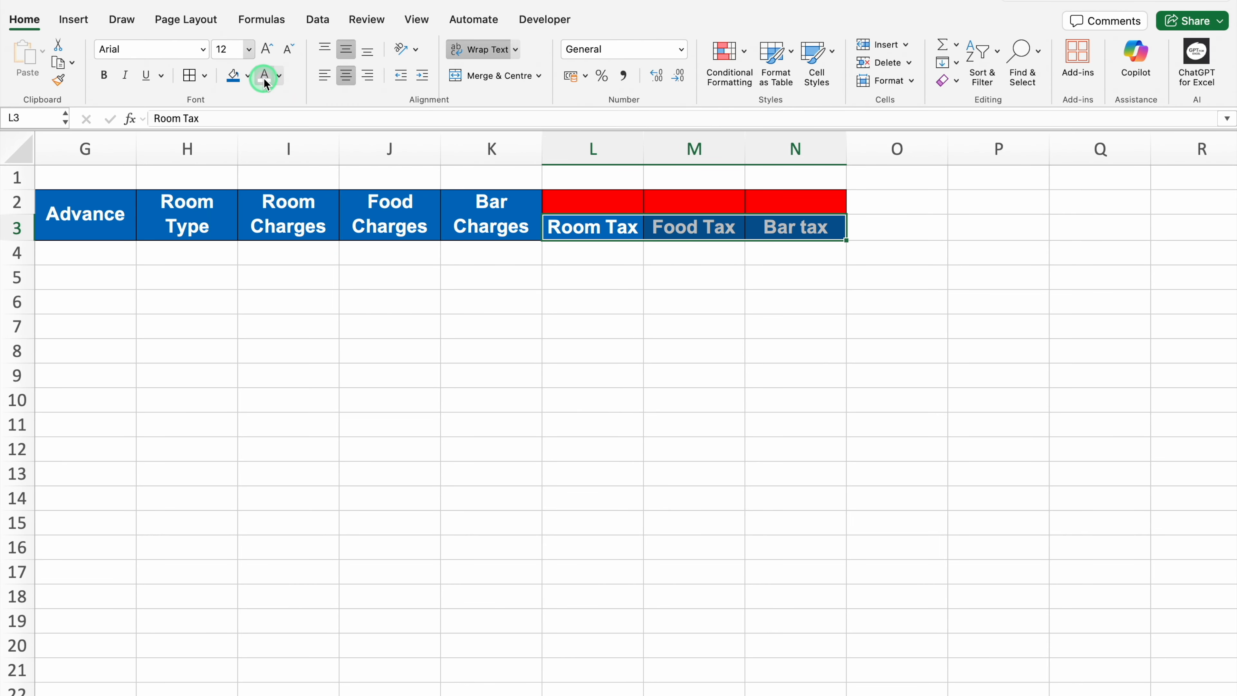
Copy the K2 header into O2, widen column O and change the header text to "Total Payable Amount"
{"action": "left_click", "coordinate": [516, 222]}
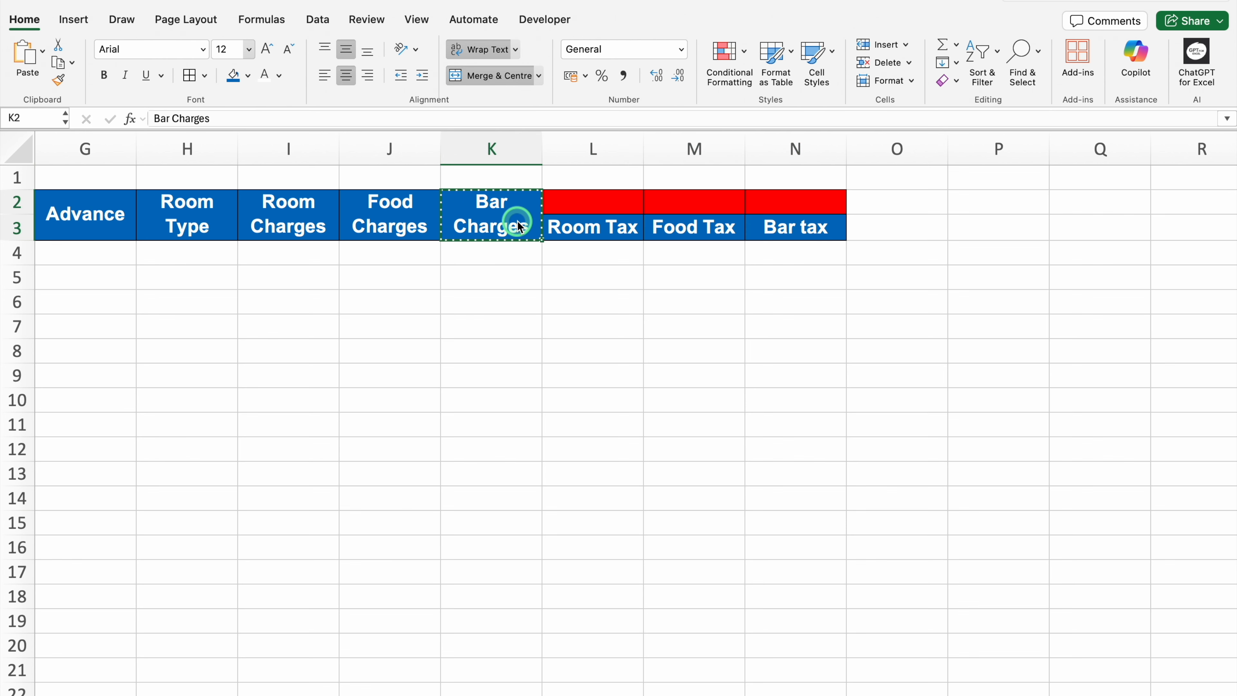
{"action": "left_click", "coordinate": [898, 197]}
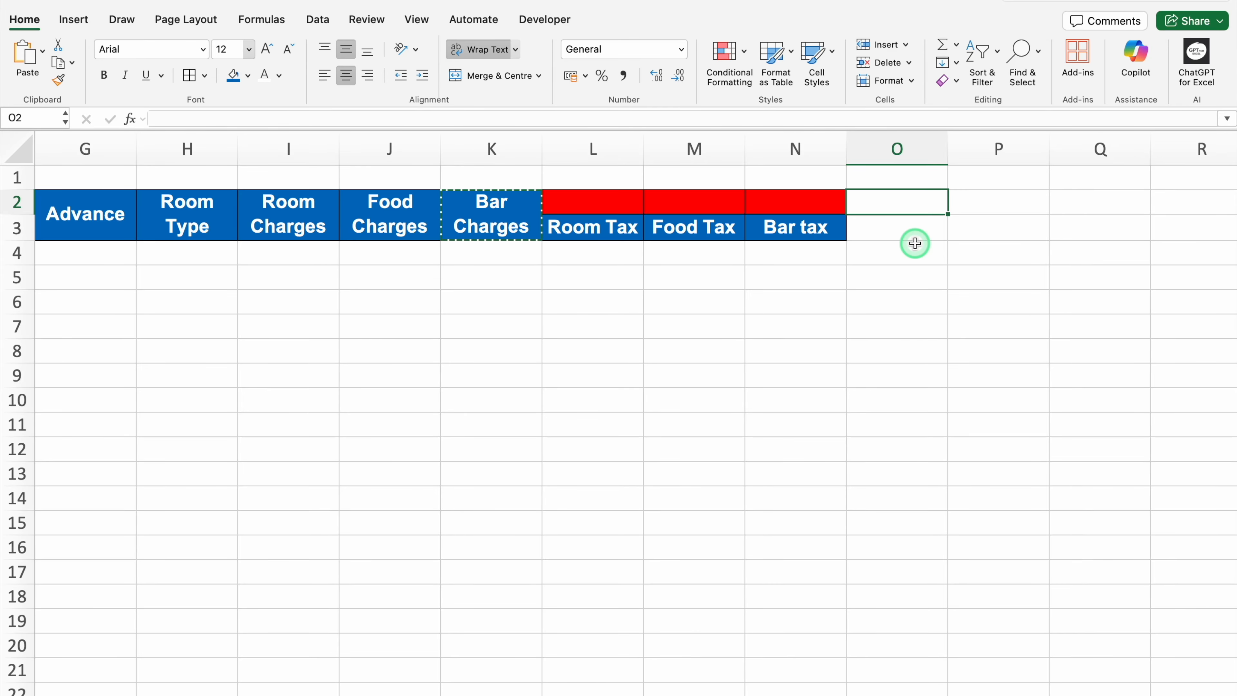
{"action": "type", "text": "Bar Charges"}
{"action": "left_click_drag", "start_coordinate": [948, 152], "coordinate": [988, 154]}
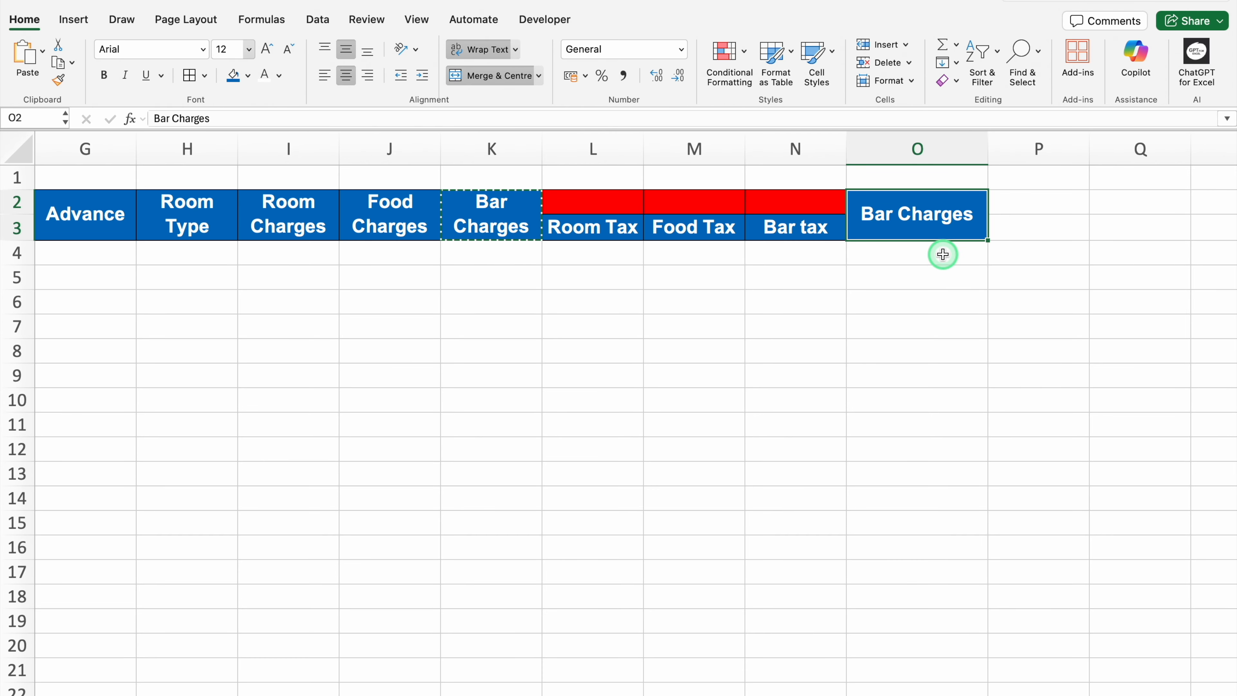
{"action": "type", "text": "Total Payable Amount"}
{"action": "key", "text": "Return"}
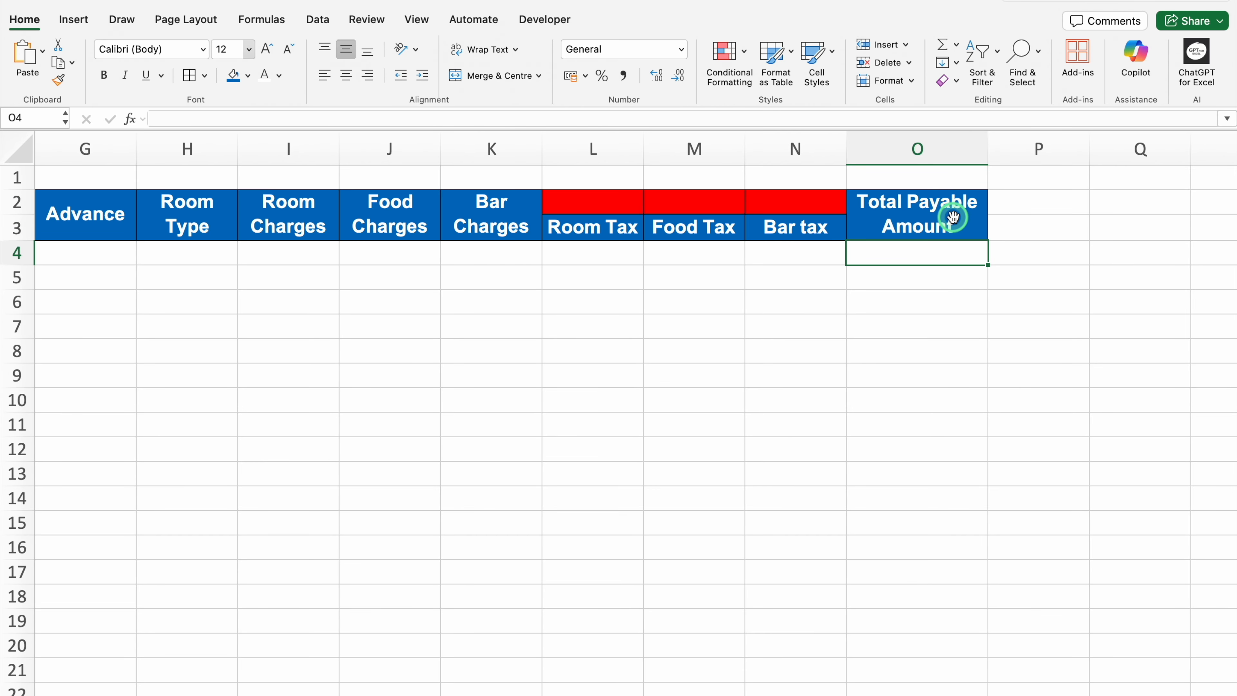
Narrow column P to a thin spacer beside the "Total Payable Amount" column
{"action": "left_click_drag", "start_coordinate": [1088, 149], "coordinate": [1005, 159]}
{"action": "left_click", "coordinate": [972, 207]}
{"action": "key", "text": "Right"}
{"action": "key", "text": "Right"}
{"action": "key", "text": "Right"}
{"action": "key", "text": "Right"}
{"action": "key", "text": "Right"}
{"action": "key", "text": "Right"}
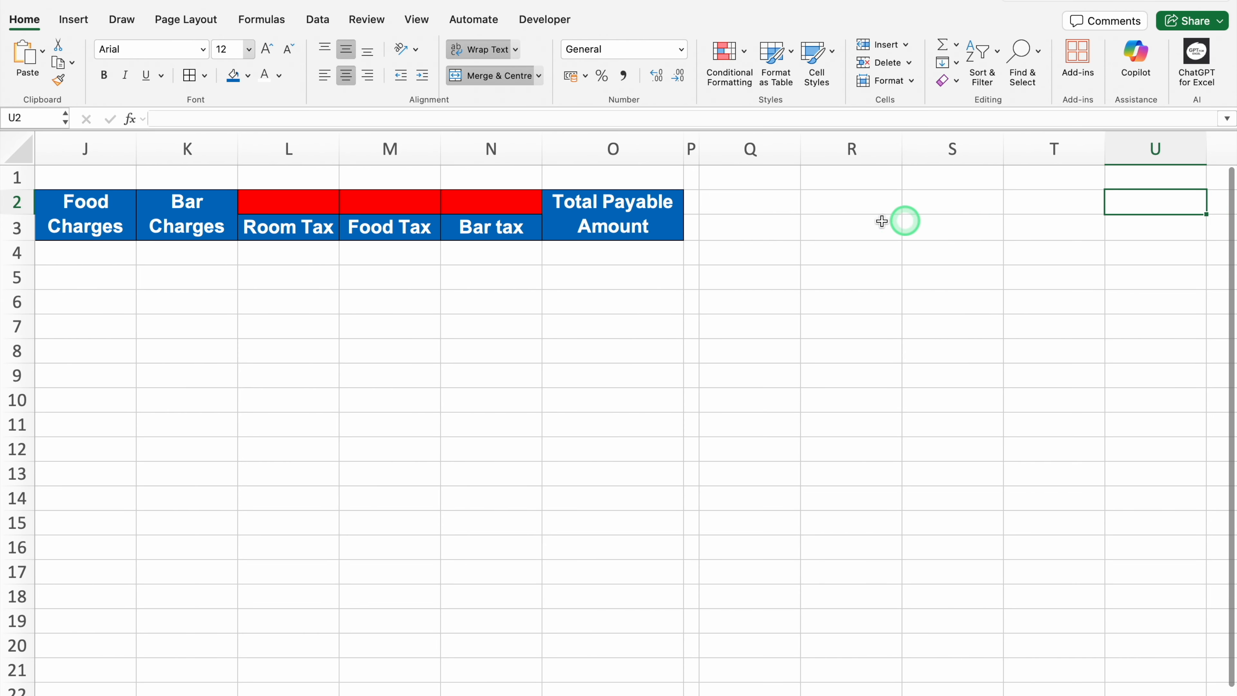
Copy the O2 header into Q2:R2, clear the copied text and widen columns Q and R
{"action": "left_click", "coordinate": [654, 231]}
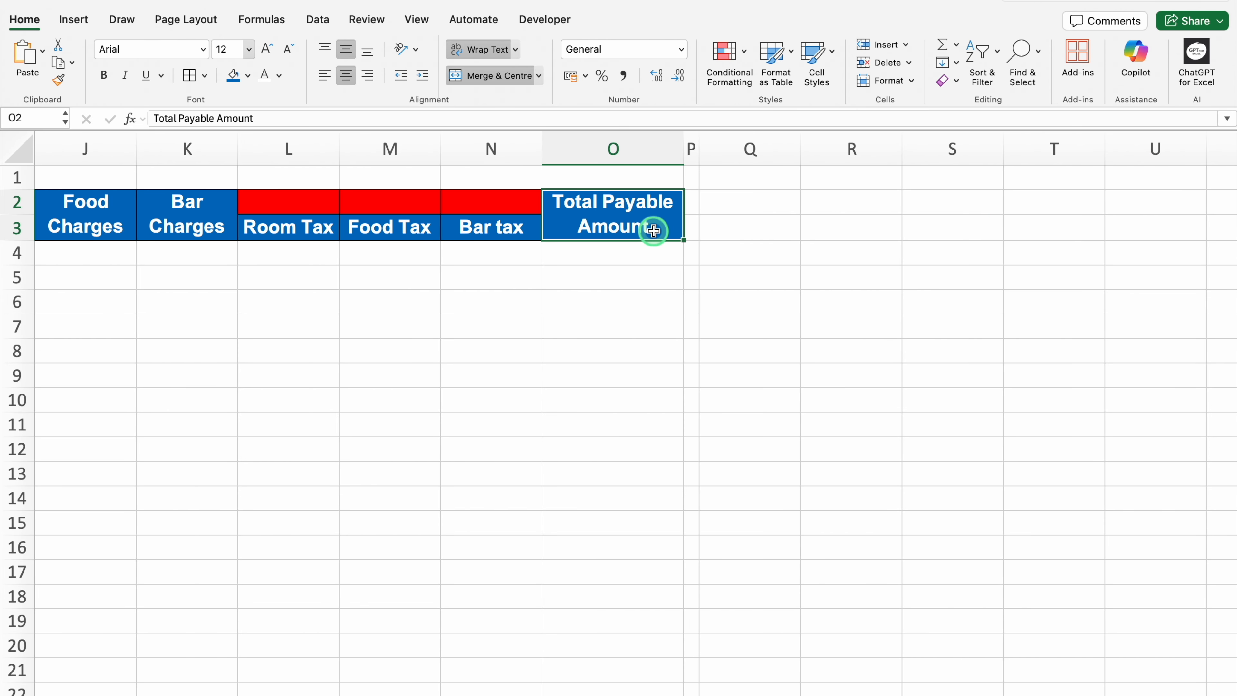
{"action": "key", "text": "super+c"}
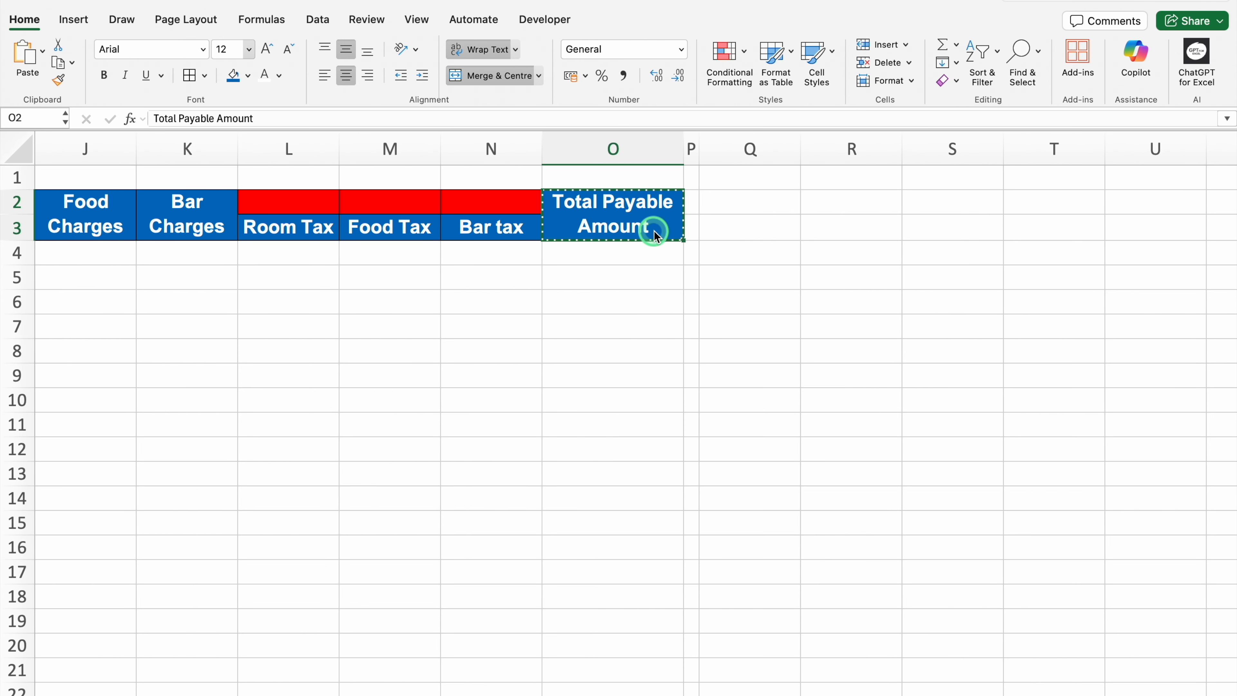
{"action": "left_click", "coordinate": [748, 203]}
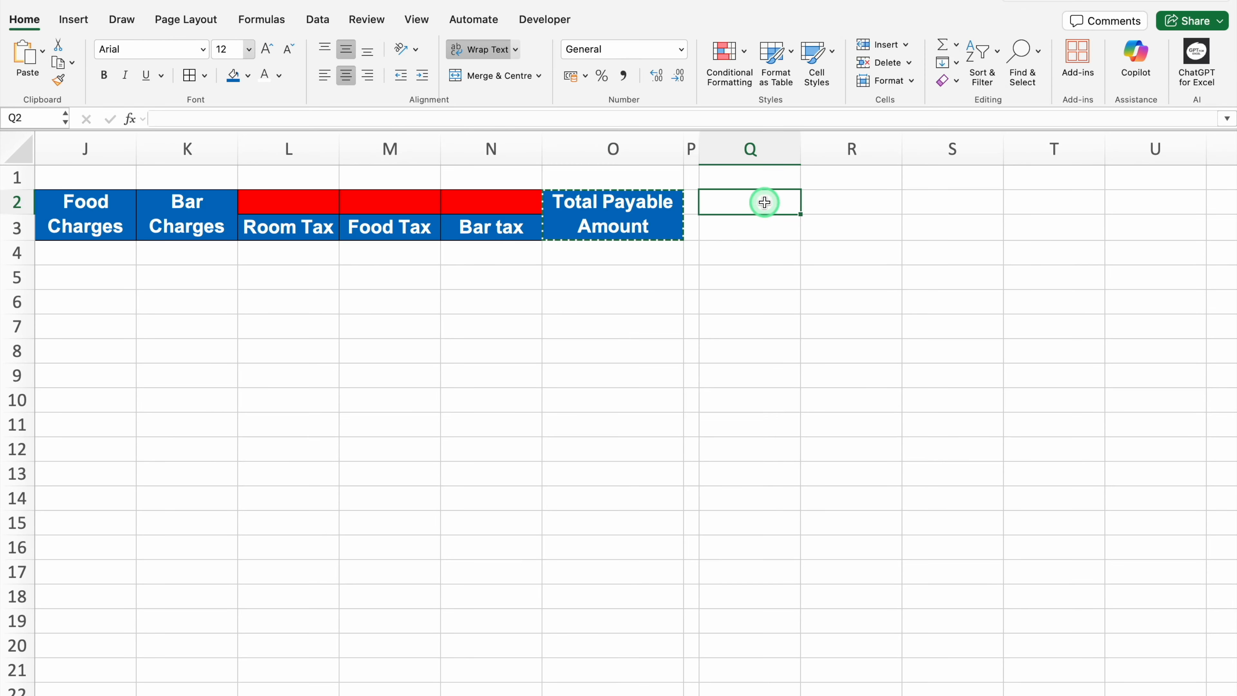
{"action": "left_click_drag", "start_coordinate": [765, 199], "coordinate": [822, 202]}
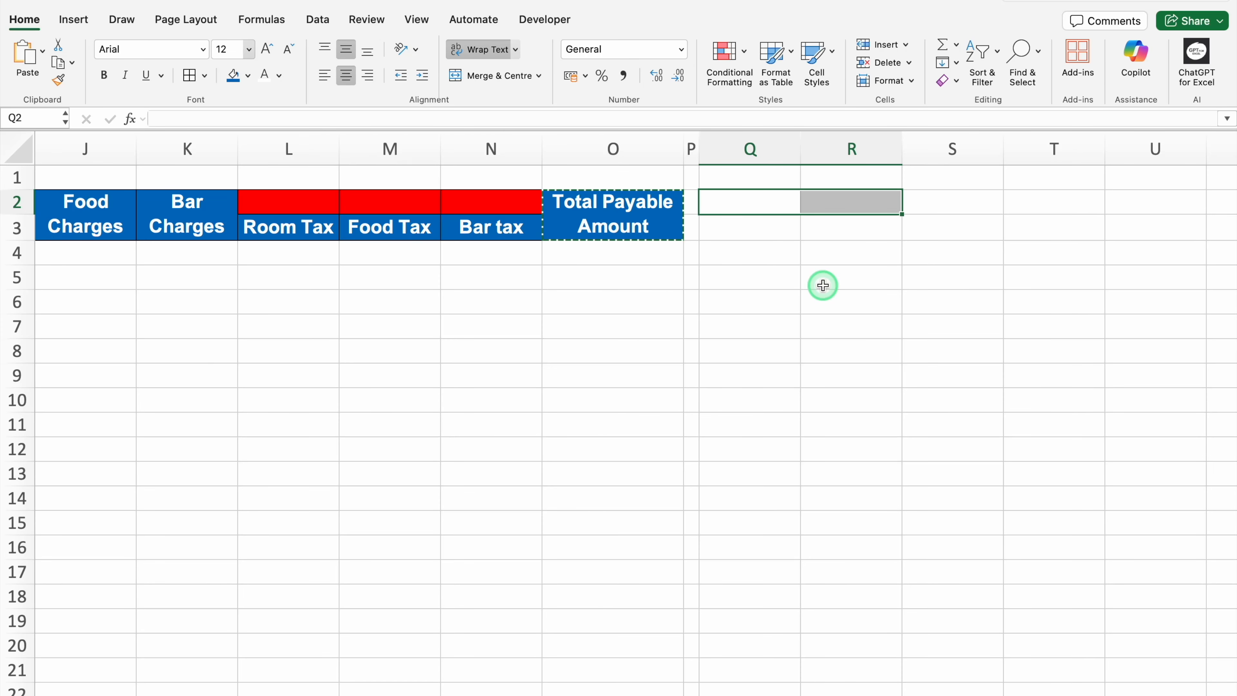
{"action": "key", "text": "super+v"}
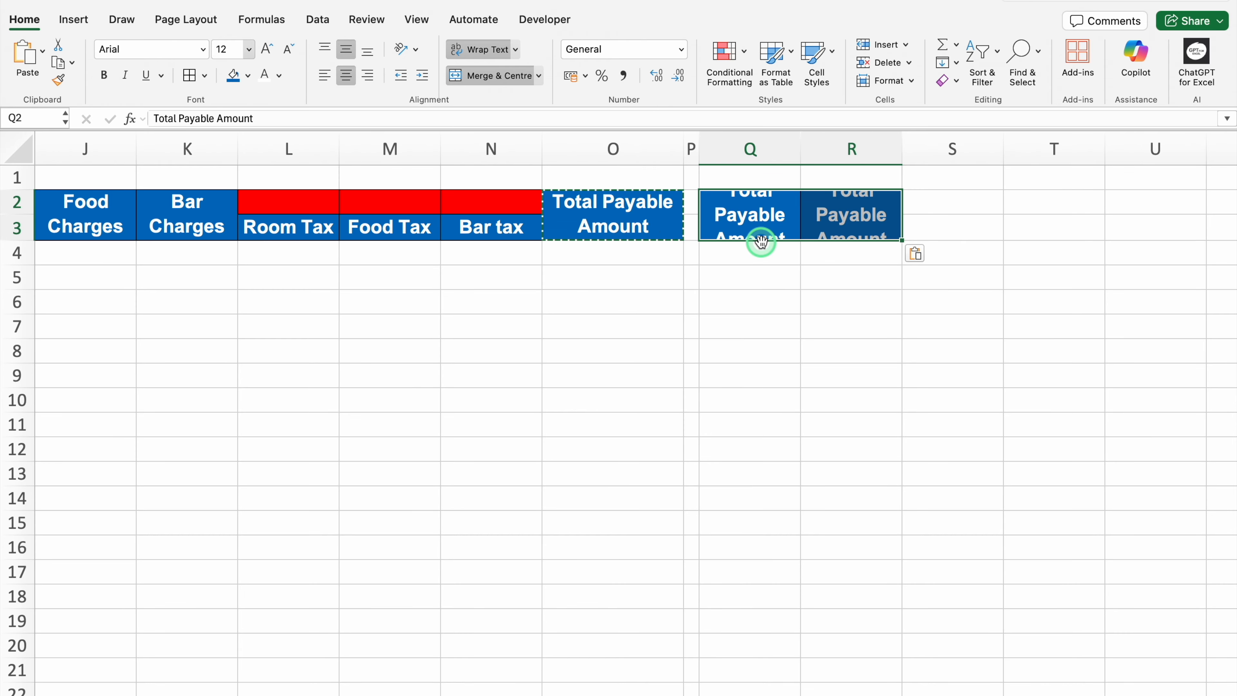
{"action": "key", "text": "Delete"}
{"action": "left_click_drag", "start_coordinate": [747, 147], "coordinate": [999, 147]}
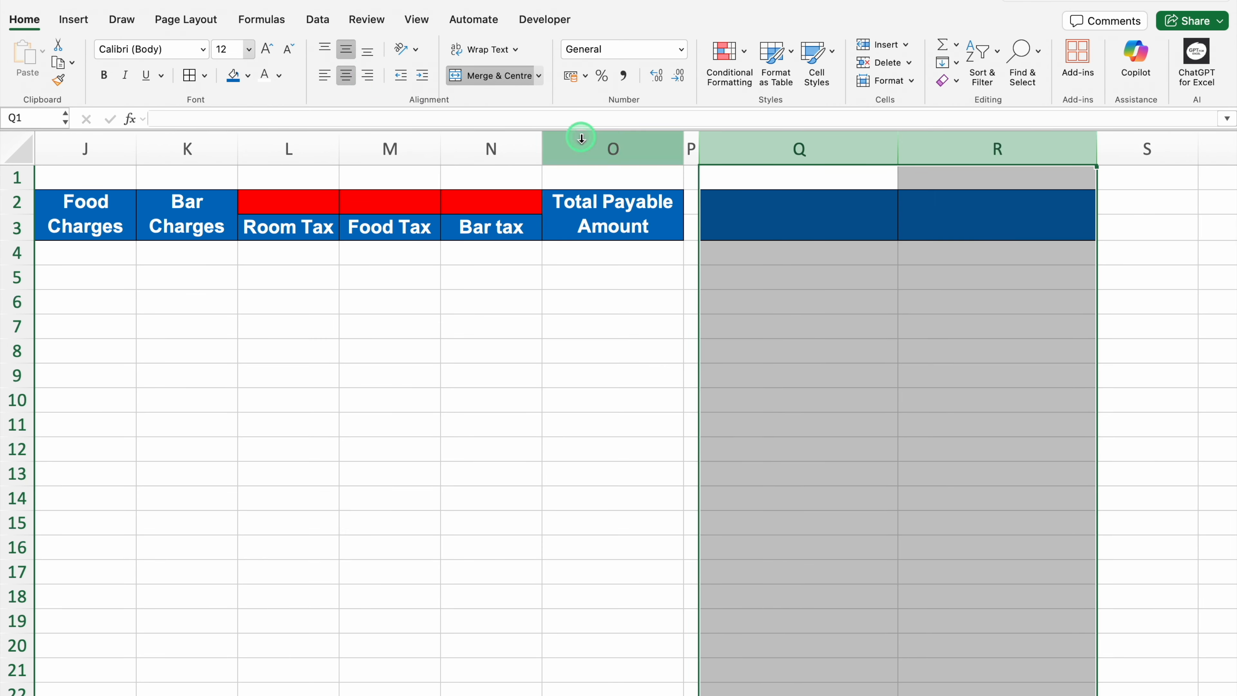
Enter the headers "Room Type" in Q2 and "Room Rent" in R2
{"action": "left_click", "coordinate": [809, 213]}
{"action": "type", "text": "Room Type"}
{"action": "key", "text": "Tab"}
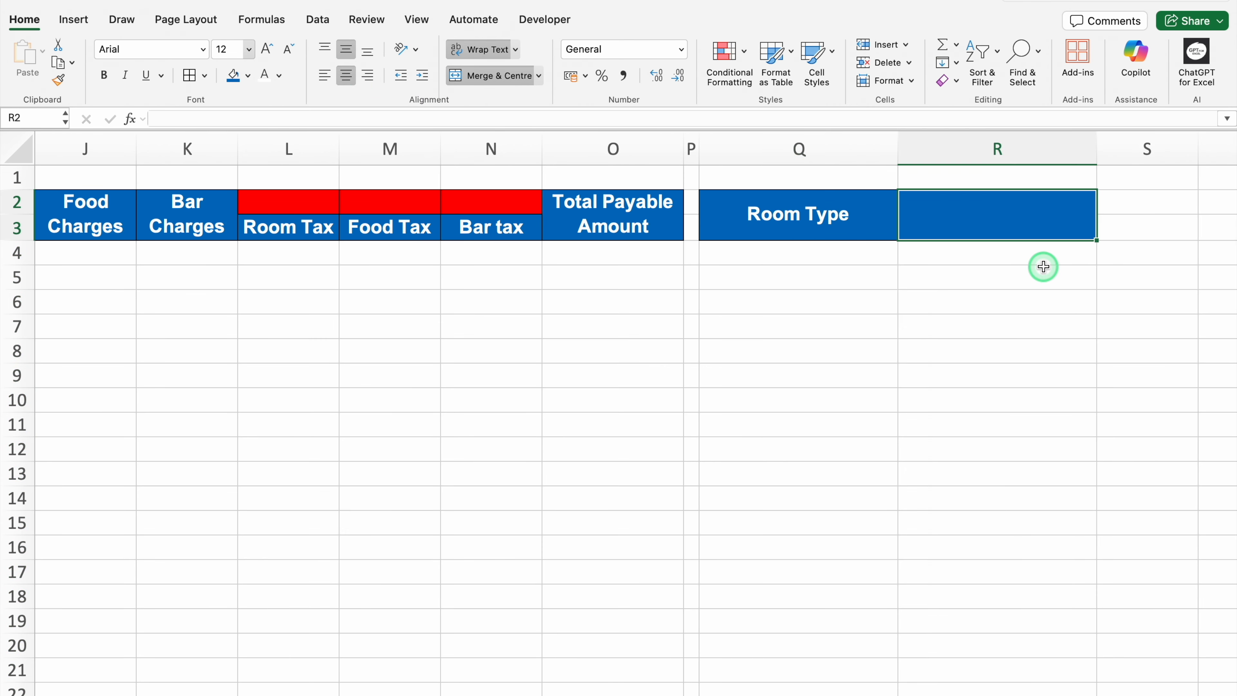
{"action": "type", "text": "Room Rent"}
{"action": "key", "text": "Return"}
Fill Q4:R9 with bordered room rents: Single 2700, Double 3000, Studio 4500, Suite 5000, Deluxe 7000 and Villa 12000
{"action": "left_click", "coordinate": [804, 226]}
{"action": "left_click", "coordinate": [937, 210]}
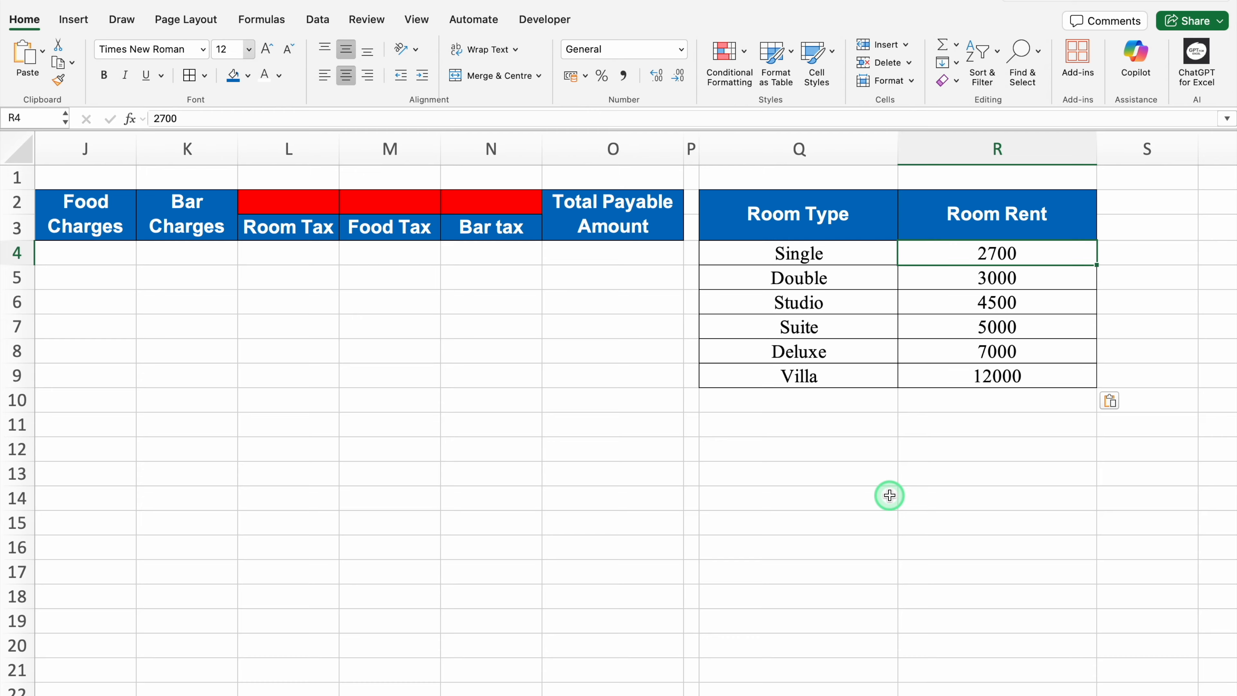
{"action": "left_click", "coordinate": [875, 264]}
{"action": "left_click", "coordinate": [935, 271]}
{"action": "left_click", "coordinate": [936, 309]}
Enter the serial numbers 1 and 2 in B4 and B5
{"action": "scroll", "coordinate": [713, 691], "scroll_direction": "left", "scroll_amount": 5}
{"action": "scroll", "coordinate": [714, 691], "scroll_direction": "left", "scroll_amount": 5}
{"action": "left_click", "coordinate": [108, 252]}
{"action": "type", "text": "1"}
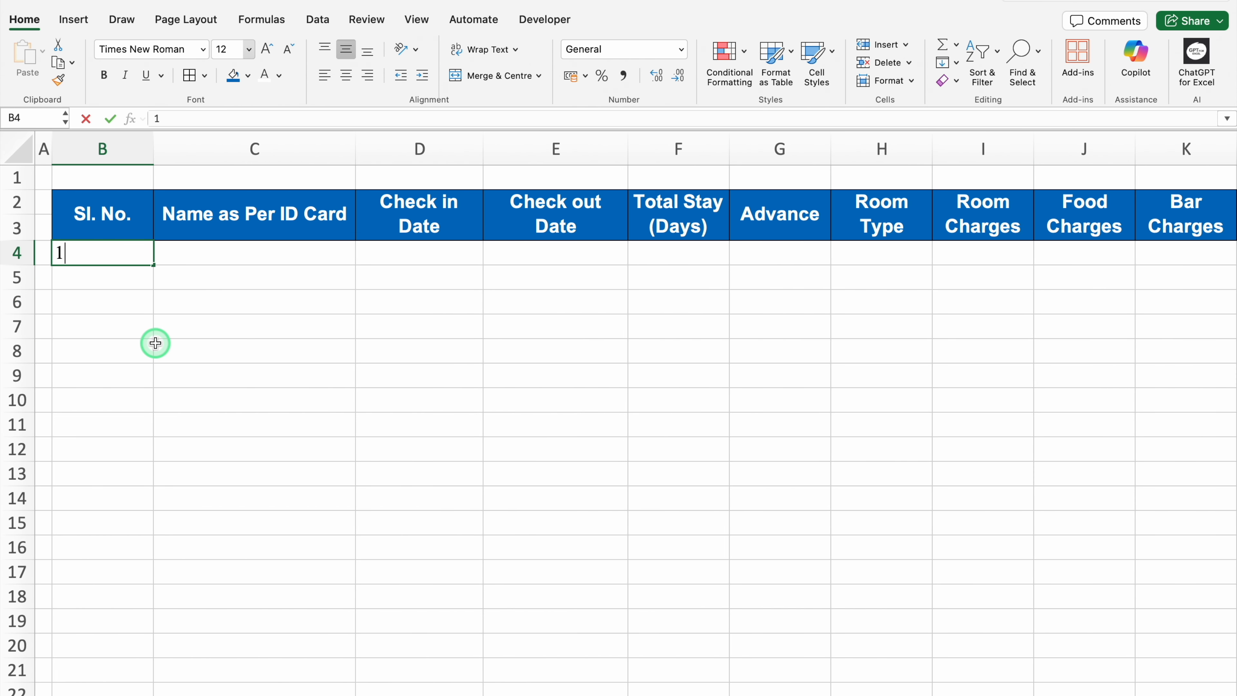
{"action": "key", "text": "Return"}
{"action": "type", "text": "2"}
{"action": "key", "text": "Return"}
Centre column B and extend the serial numbers down to 15 in B18
{"action": "left_click", "coordinate": [104, 152]}
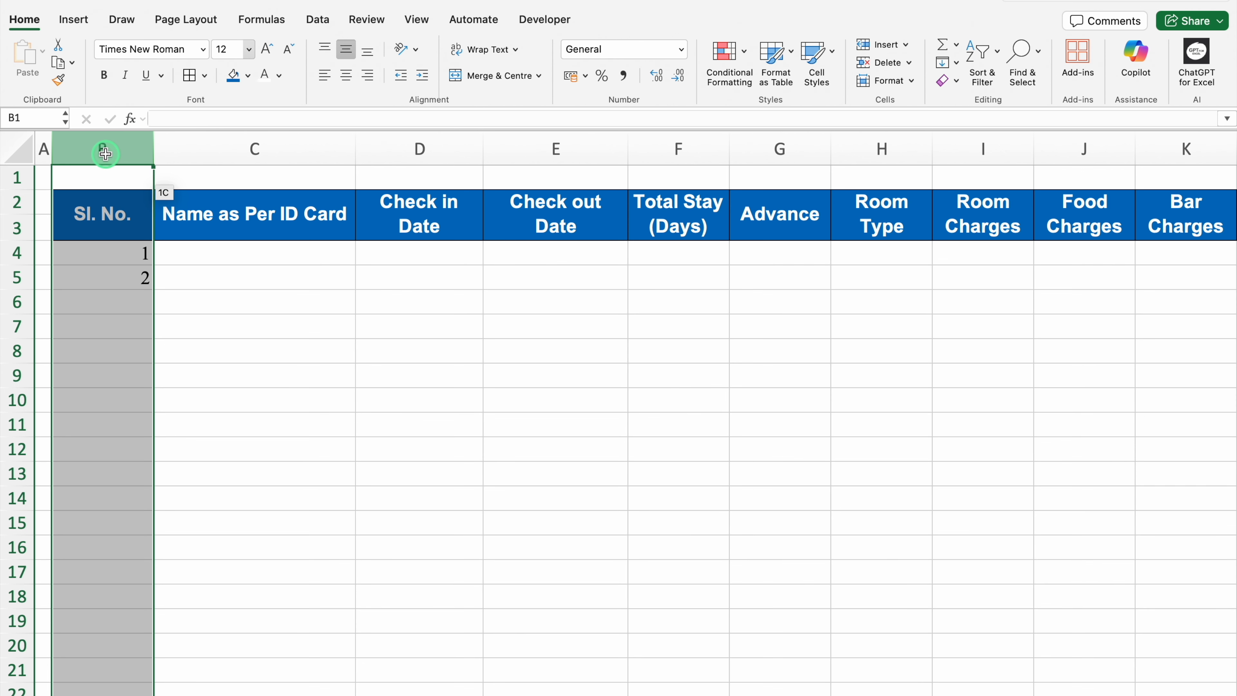
{"action": "left_click", "coordinate": [346, 82]}
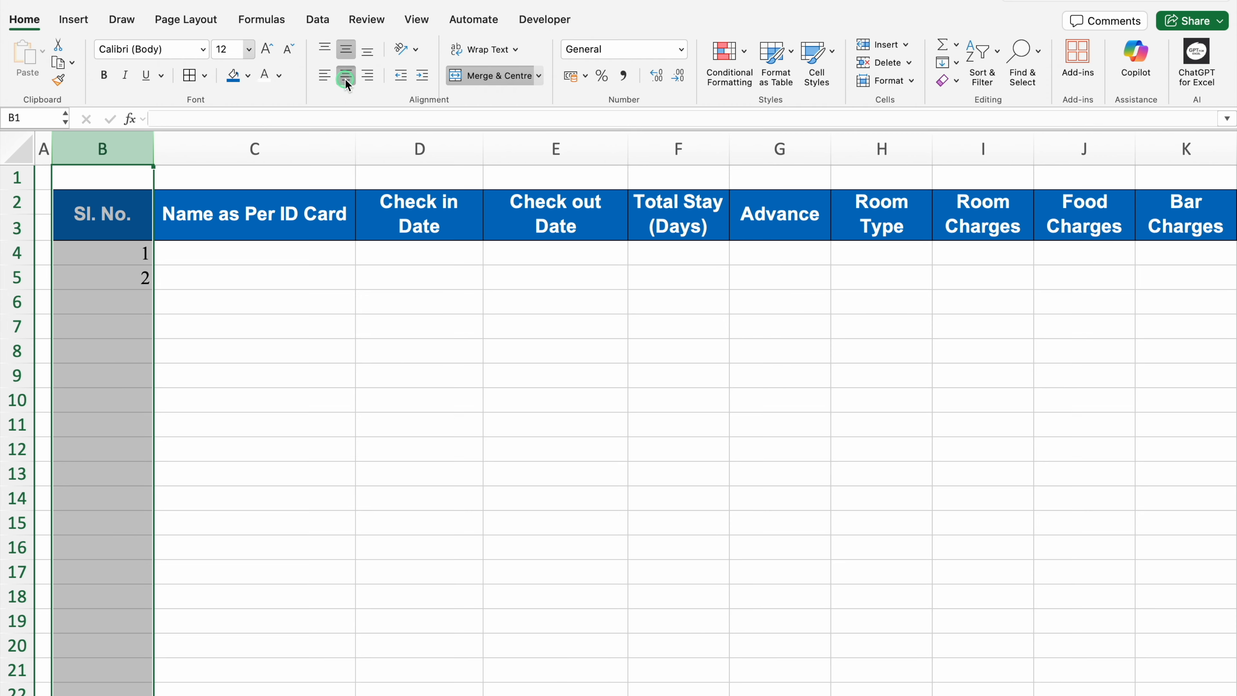
{"action": "left_click_drag", "start_coordinate": [123, 258], "coordinate": [149, 630]}
{"action": "left_click", "coordinate": [128, 618]}
{"action": "key", "text": "Delete"}
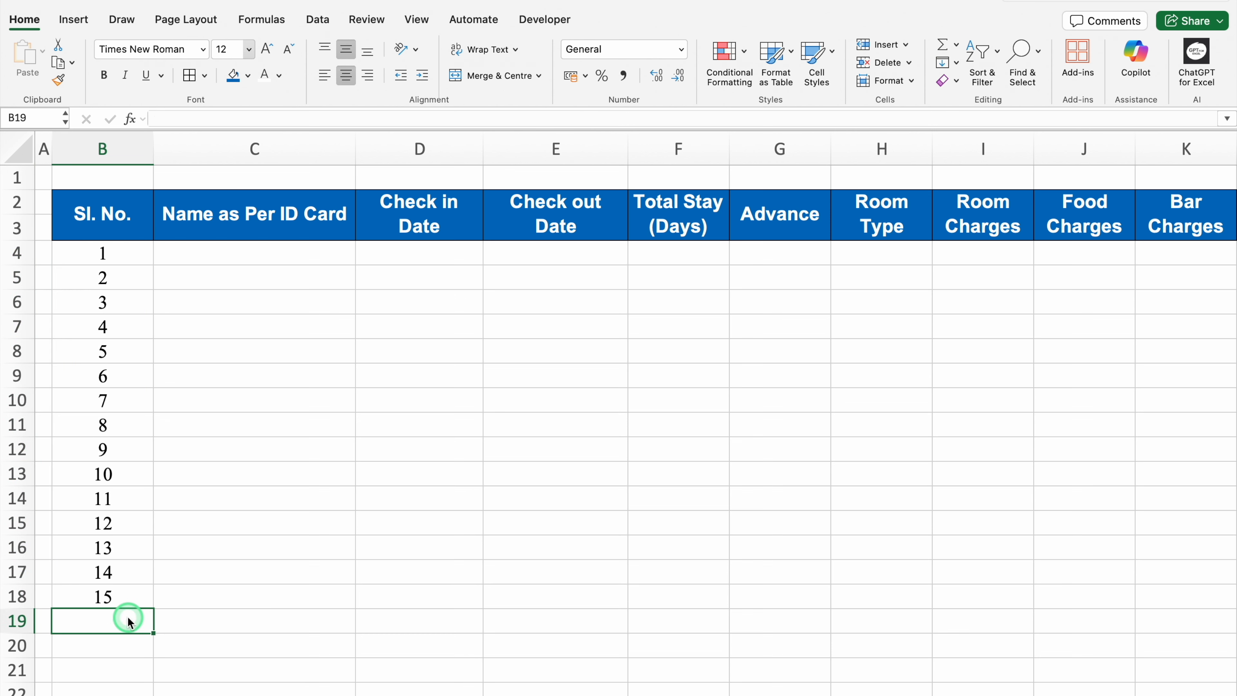
Apply all borders to the billing table from the "Sl. No." header in B2 down to row 18
{"action": "left_click", "coordinate": [111, 207]}
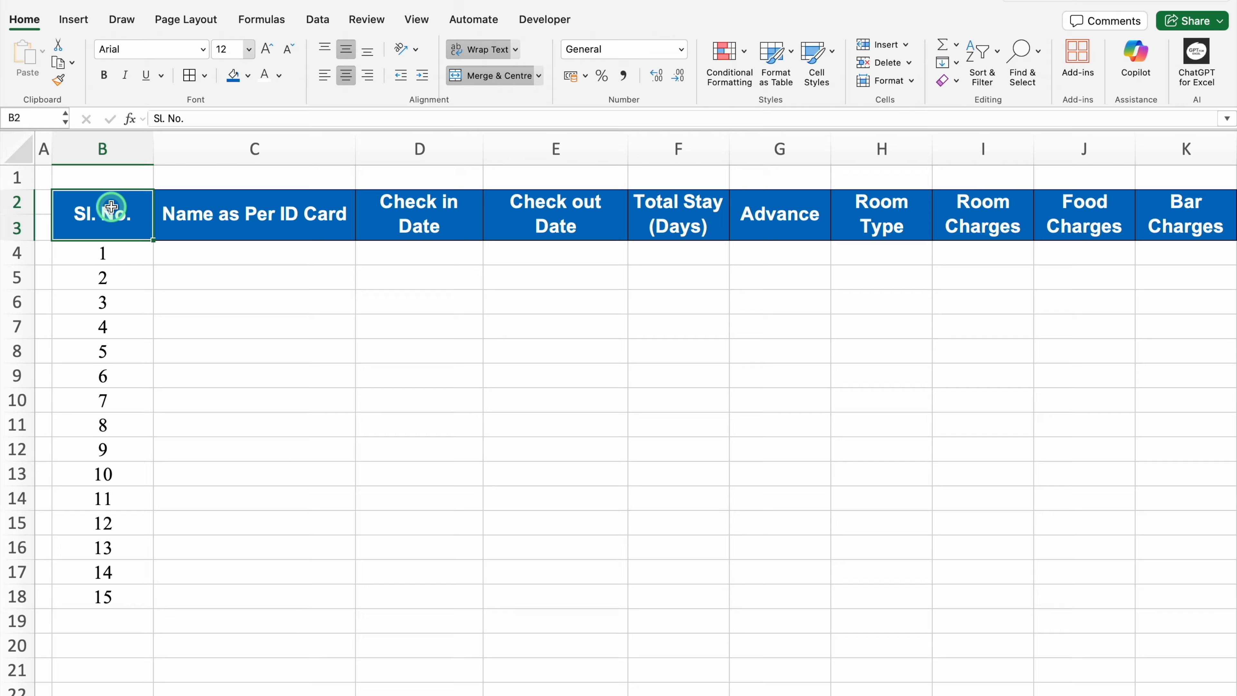
{"action": "key", "text": "shift+Down"}
{"action": "key", "text": "shift+Down"}
{"action": "key", "text": "shift+Down"}
{"action": "key", "text": "shift+Down"}
{"action": "key", "text": "shift+Down"}
{"action": "key", "text": "shift+Down"}
{"action": "key", "text": "shift+Down"}
{"action": "key", "text": "shift+Down"}
{"action": "key", "text": "shift+Down"}
{"action": "key", "text": "shift+Down"}
{"action": "key", "text": "shift+Down"}
{"action": "key", "text": "shift+Down"}
{"action": "key", "text": "shift+Down"}
{"action": "key", "text": "shift+Down"}
{"action": "key", "text": "shift+Down"}
{"action": "key", "text": "ctrl+shift+Right"}
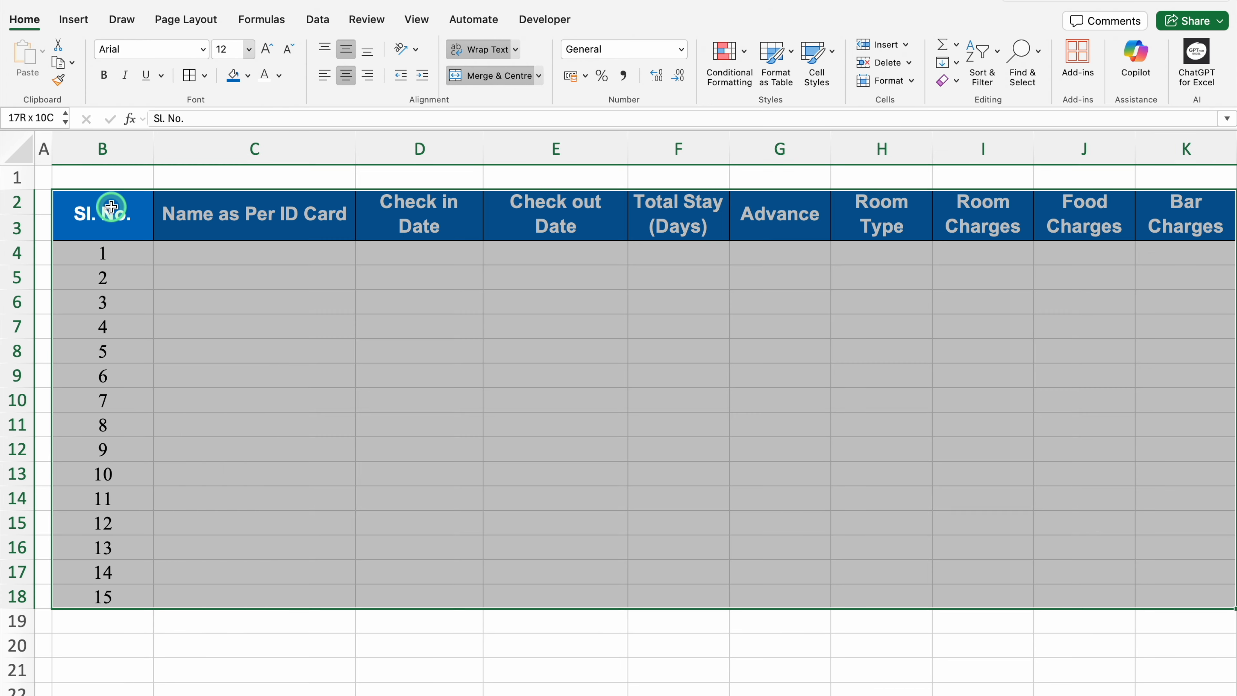
{"action": "left_click", "coordinate": [189, 76]}
Turn off the worksheet gridlines and deselect the table
{"action": "left_click", "coordinate": [418, 19]}
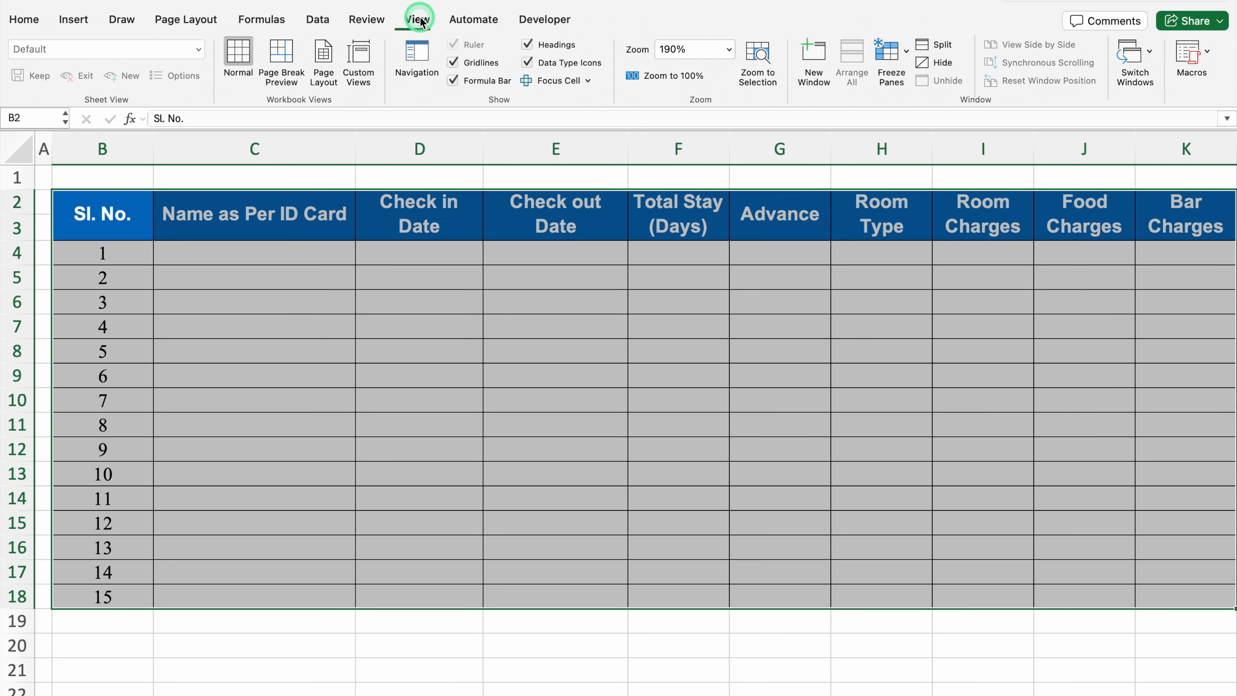
{"action": "left_click", "coordinate": [481, 70]}
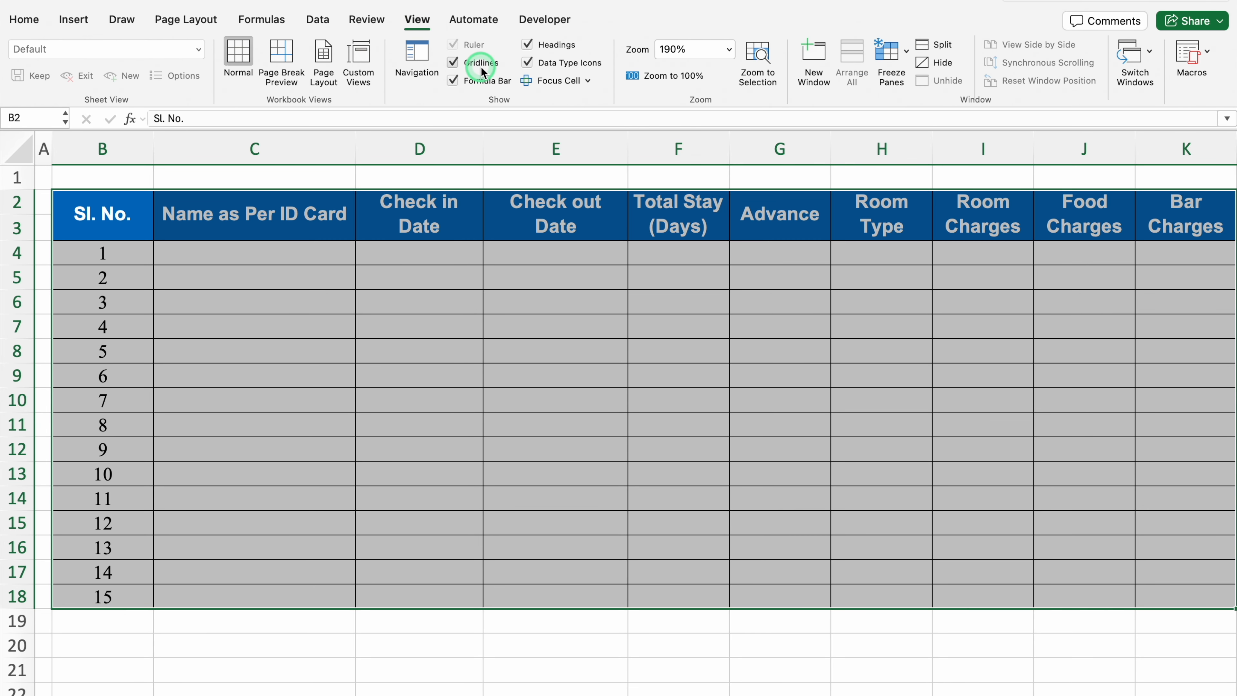
{"action": "left_click", "coordinate": [453, 63]}
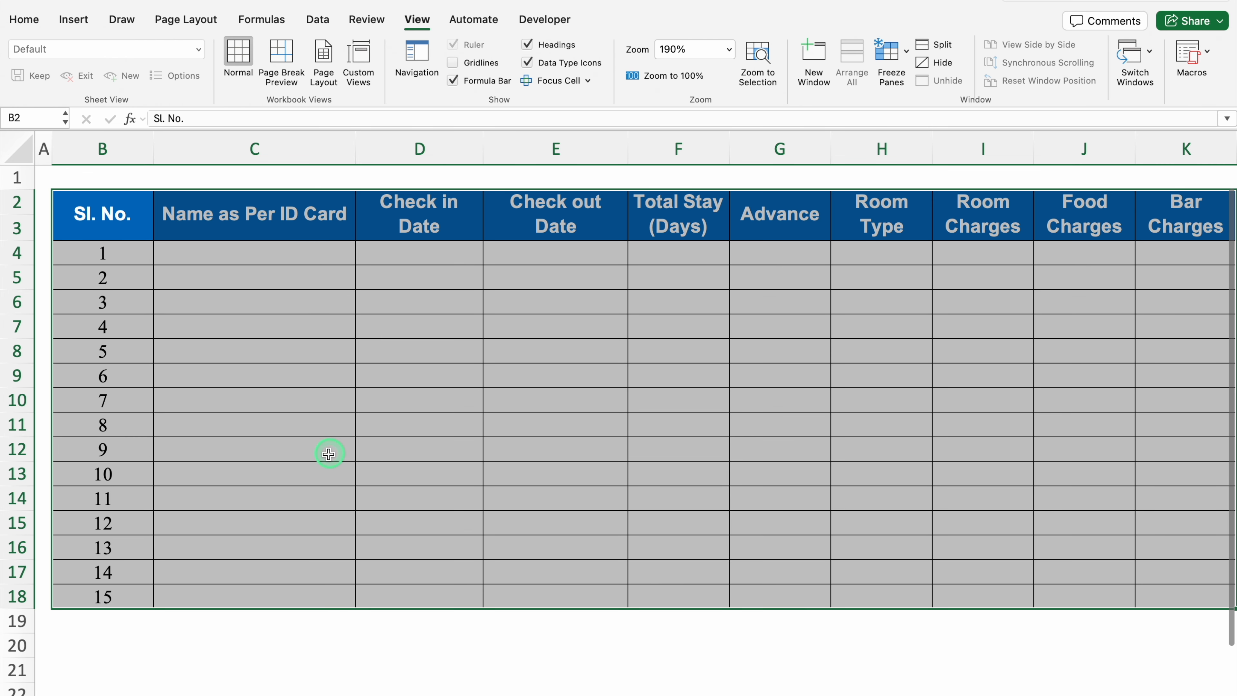
{"action": "left_click", "coordinate": [327, 638]}
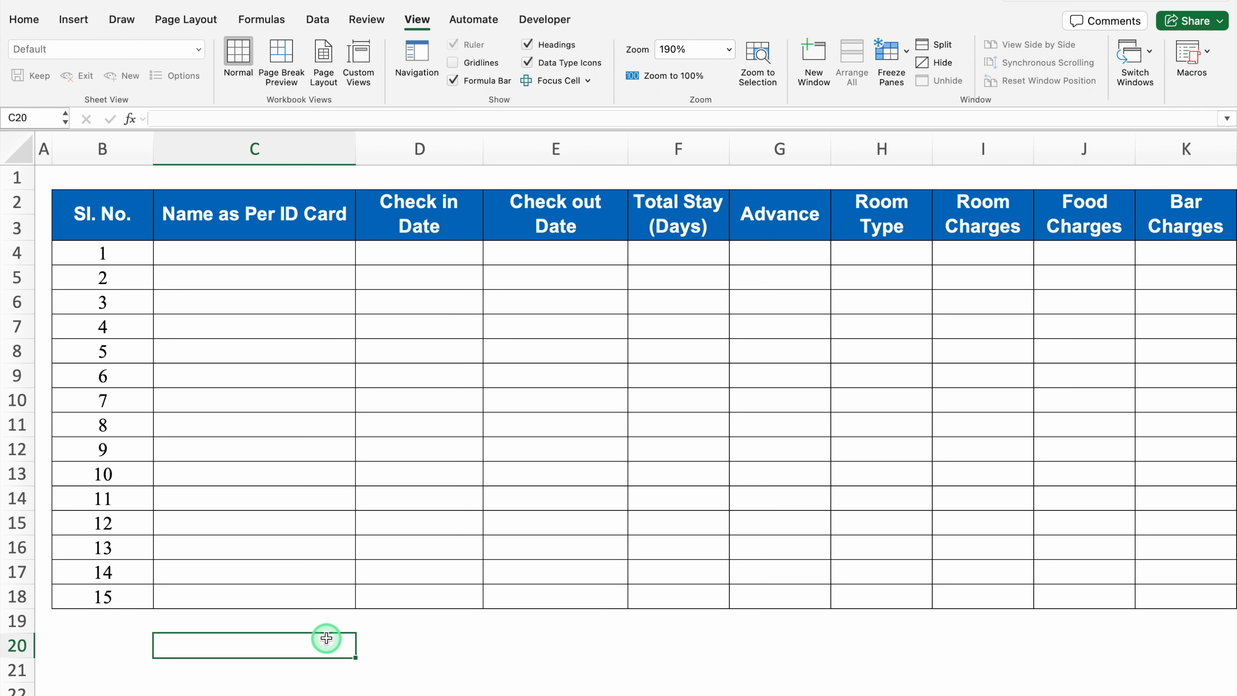
Fill rows 4 to 13 with the guests' names, check-in dates from 21-Sep-25 to 30-Sep-25, and their check-out dates
{"action": "left_click", "coordinate": [257, 248]}
{"action": "left_click", "coordinate": [405, 248]}
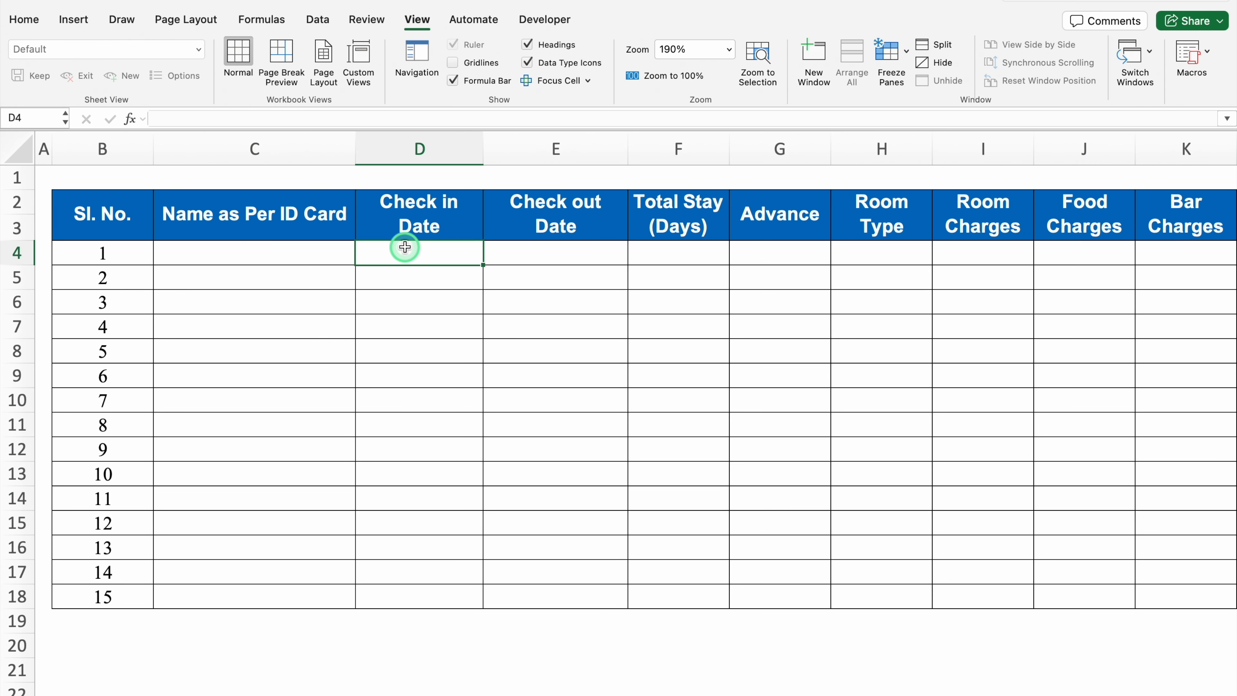
{"action": "left_click", "coordinate": [512, 253]}
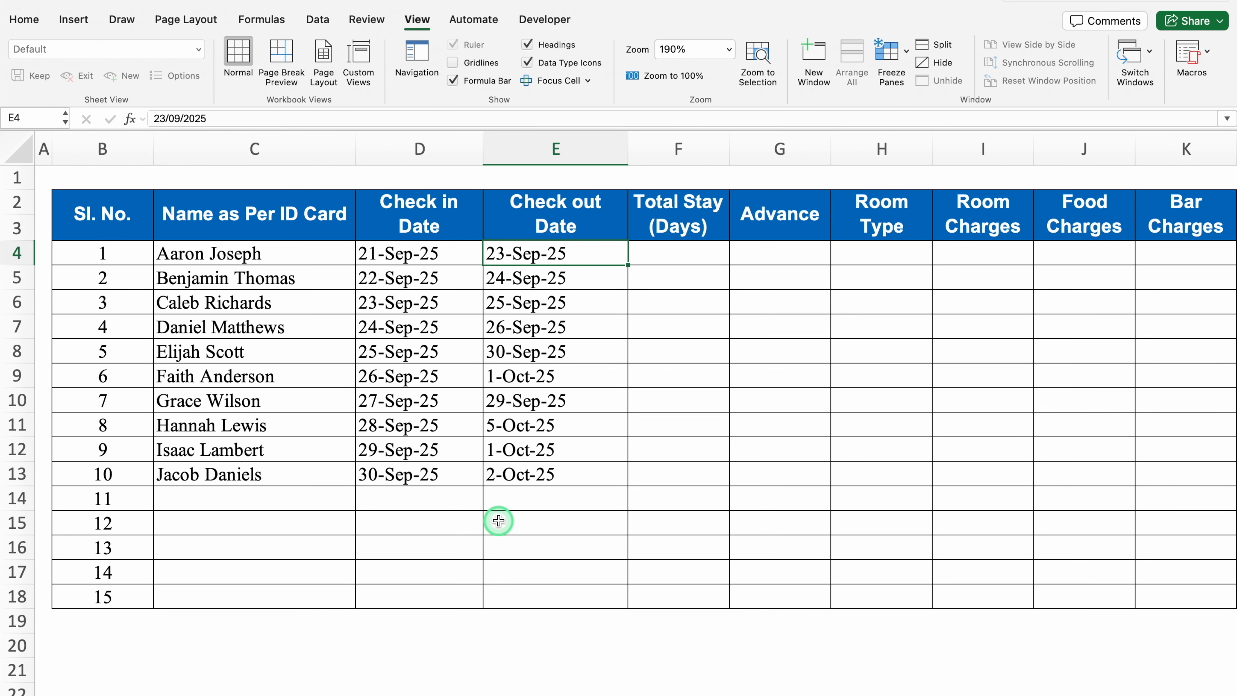
Fill the Advance cells G4 to G13 with 5000 and centre the contents of column G
{"action": "left_click", "coordinate": [761, 246]}
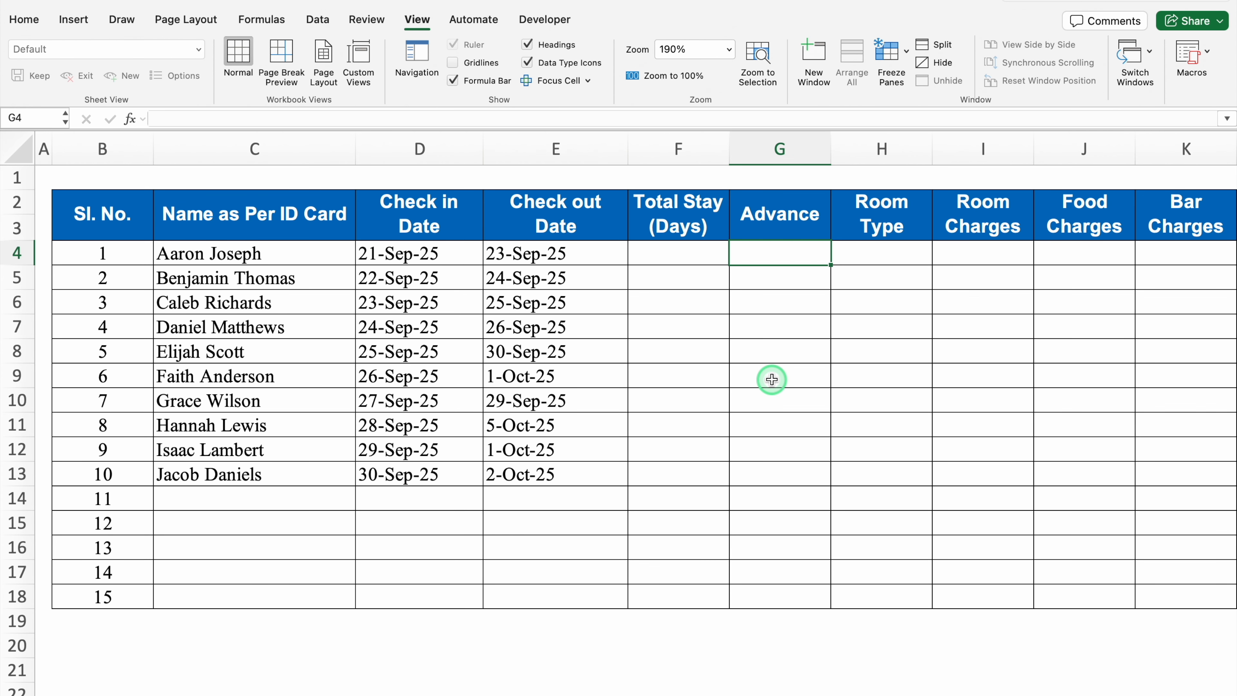
{"action": "key", "text": "Return"}
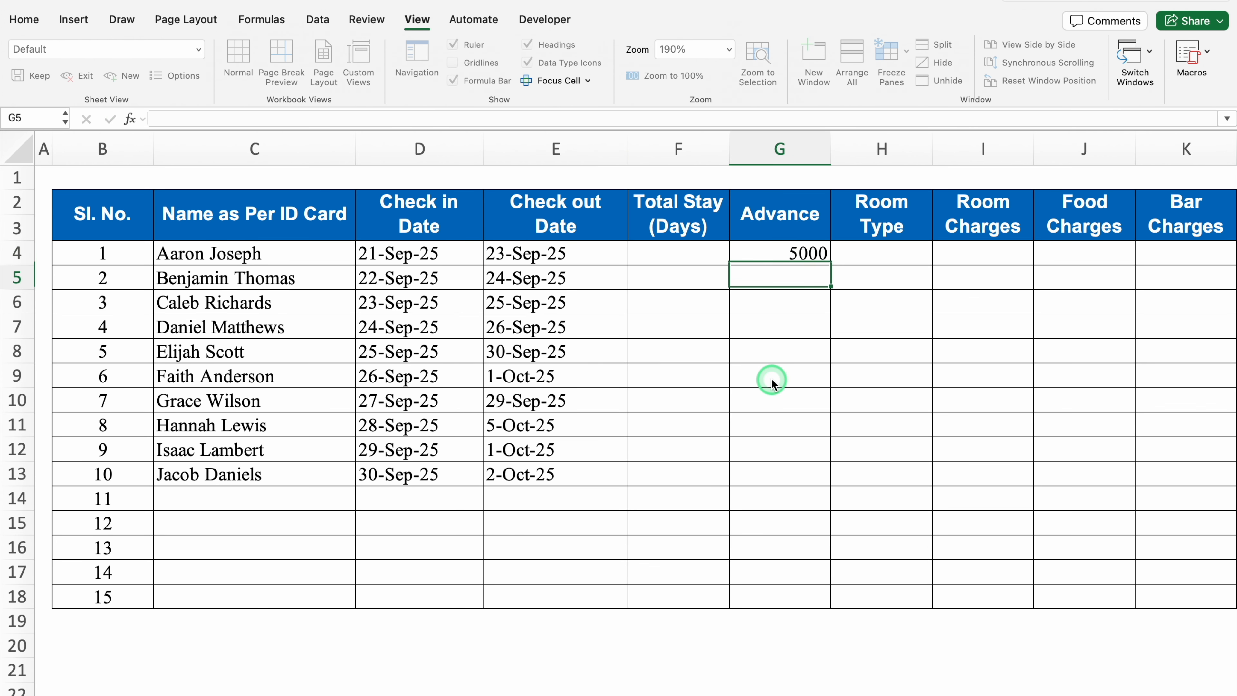
{"action": "left_click", "coordinate": [777, 151]}
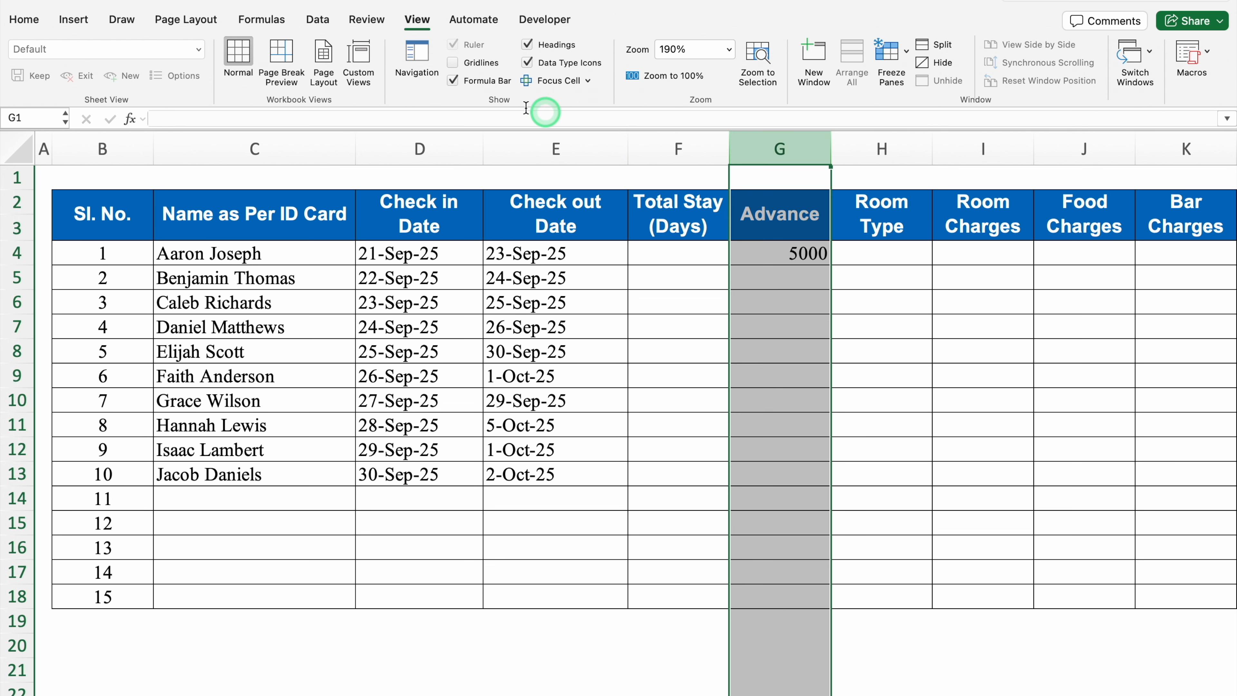
{"action": "left_click", "coordinate": [24, 19]}
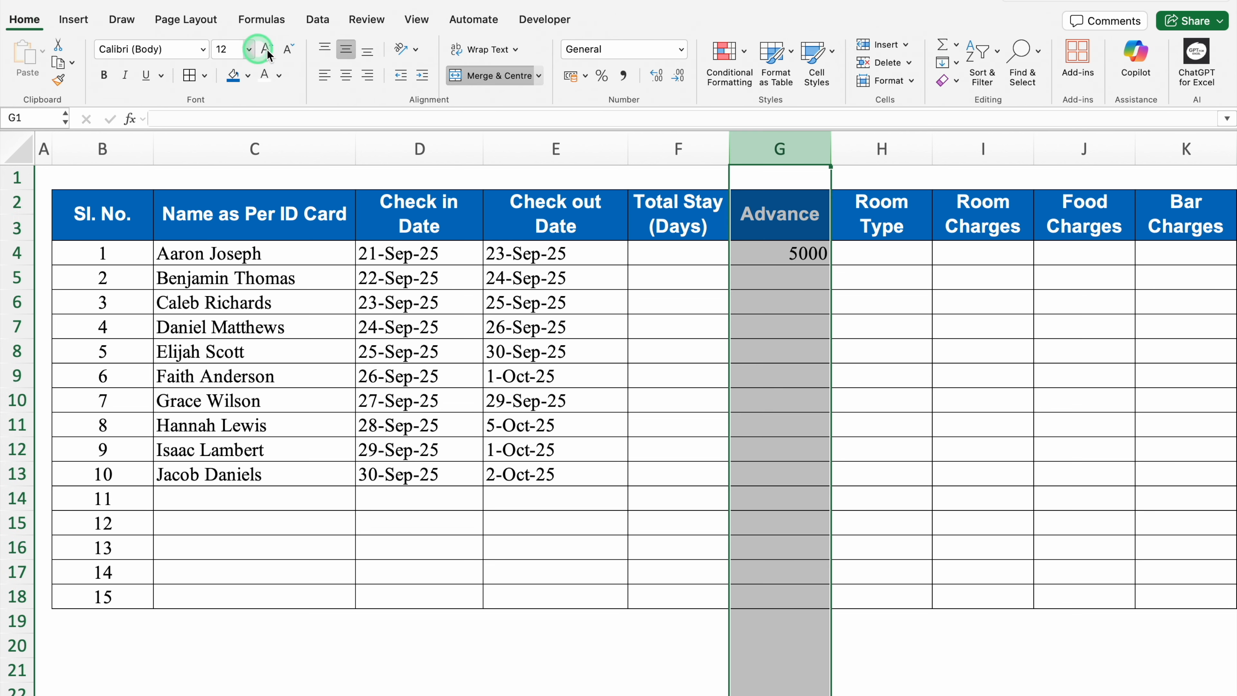
{"action": "left_click", "coordinate": [346, 75]}
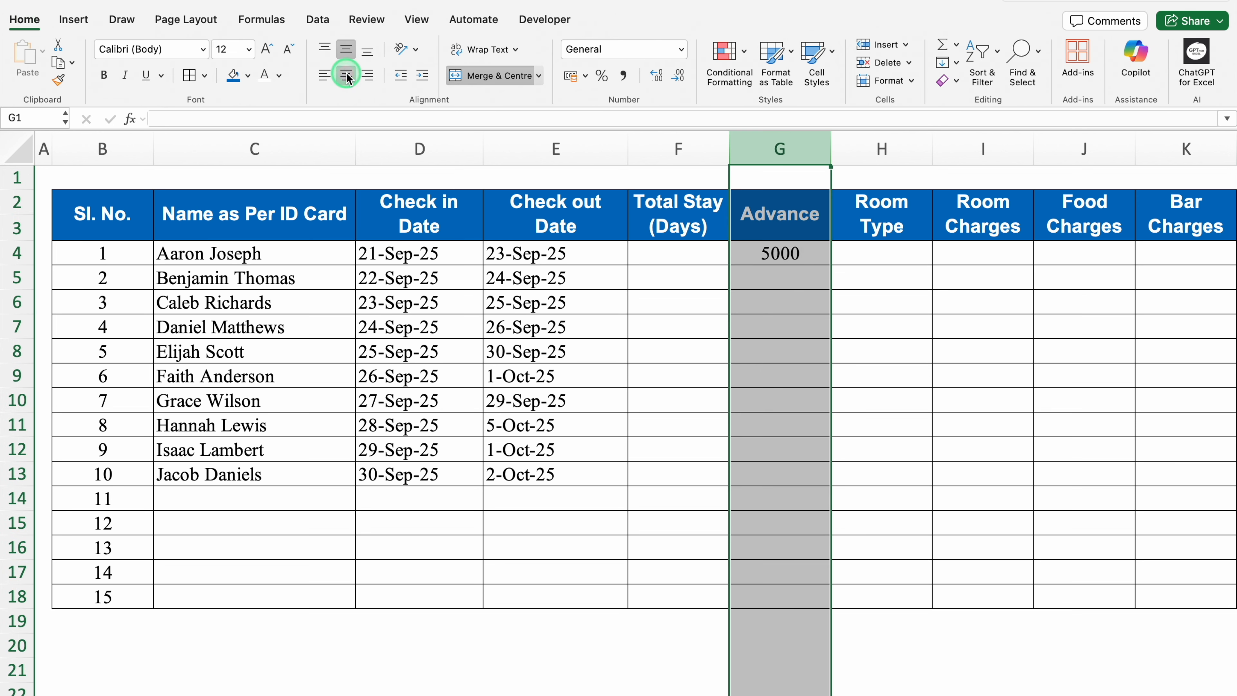
{"action": "left_click", "coordinate": [803, 254]}
{"action": "left_click_drag", "start_coordinate": [831, 265], "coordinate": [805, 484]}
Set up data validation on the Room Type cells H4:H18 that allows a List
{"action": "scroll", "coordinate": [682, 678], "scroll_direction": "right", "scroll_amount": 5}
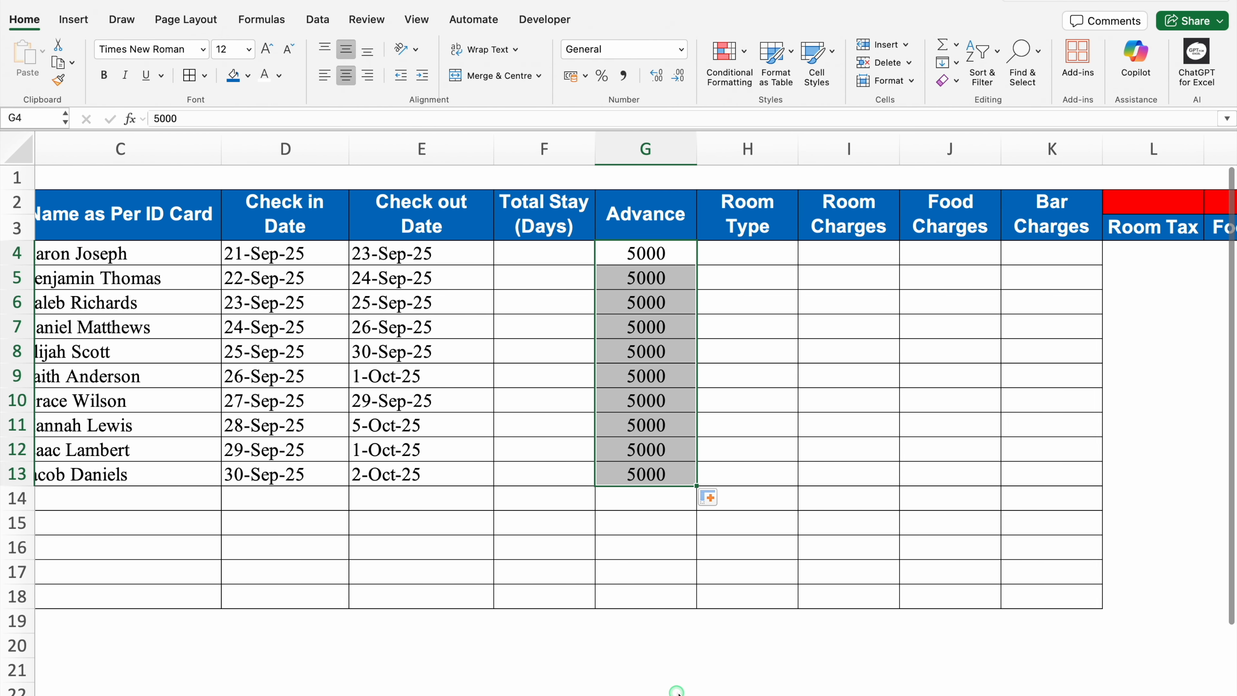
{"action": "left_click", "coordinate": [599, 255]}
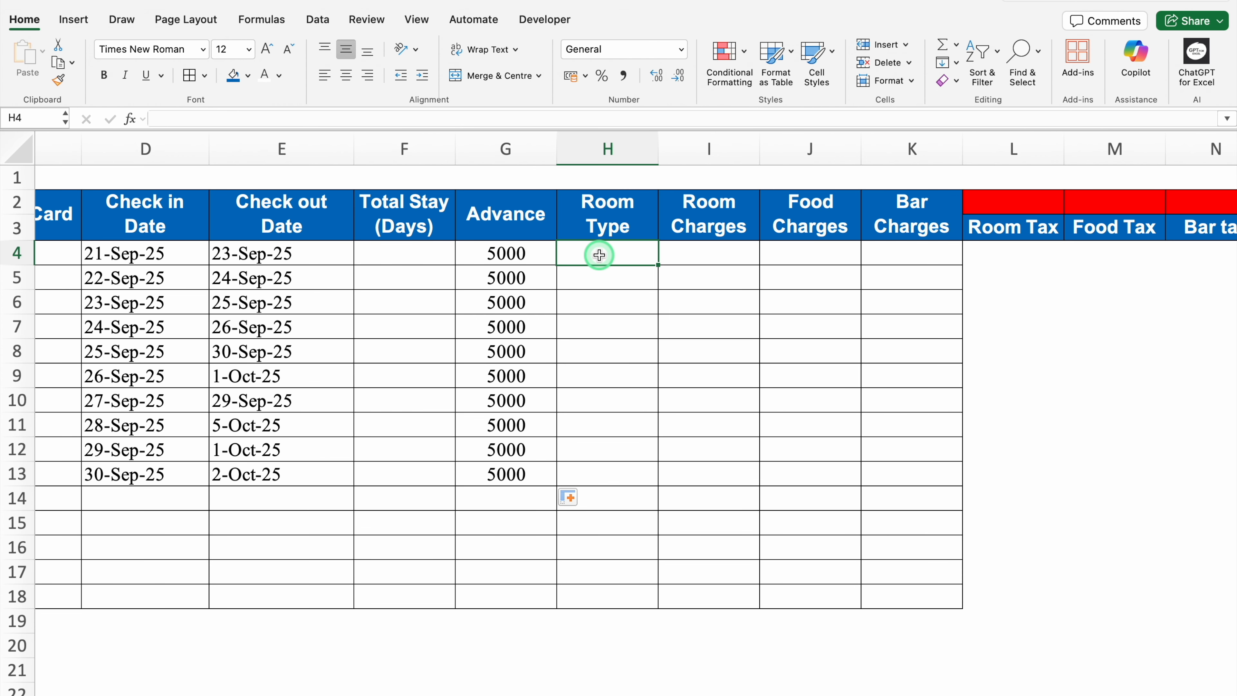
{"action": "left_click_drag", "start_coordinate": [600, 254], "coordinate": [603, 592]}
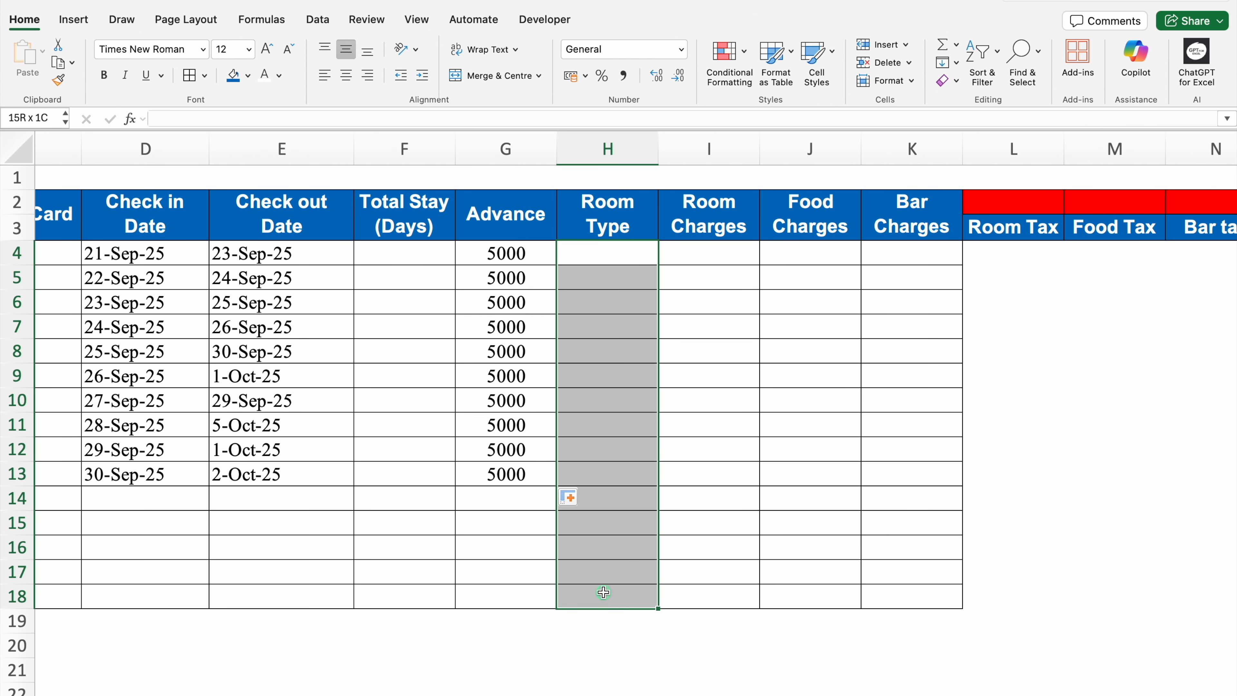
{"action": "left_click", "coordinate": [319, 21]}
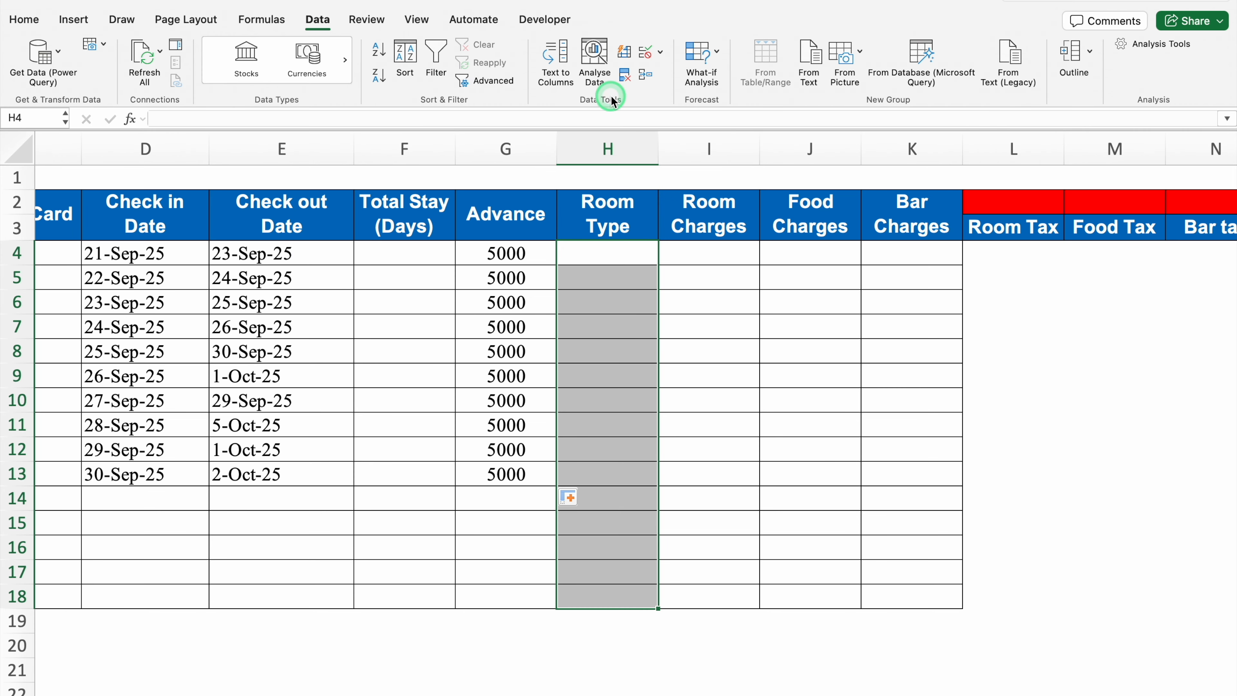
{"action": "left_click", "coordinate": [661, 51]}
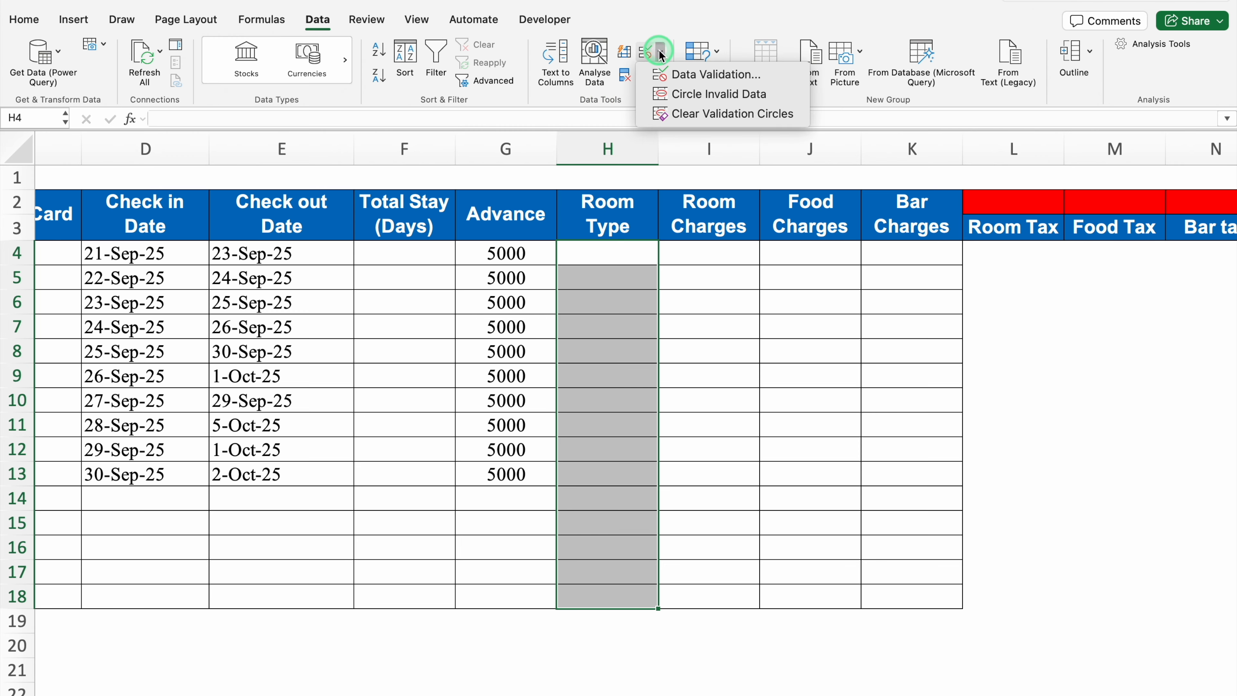
{"action": "left_click", "coordinate": [697, 75]}
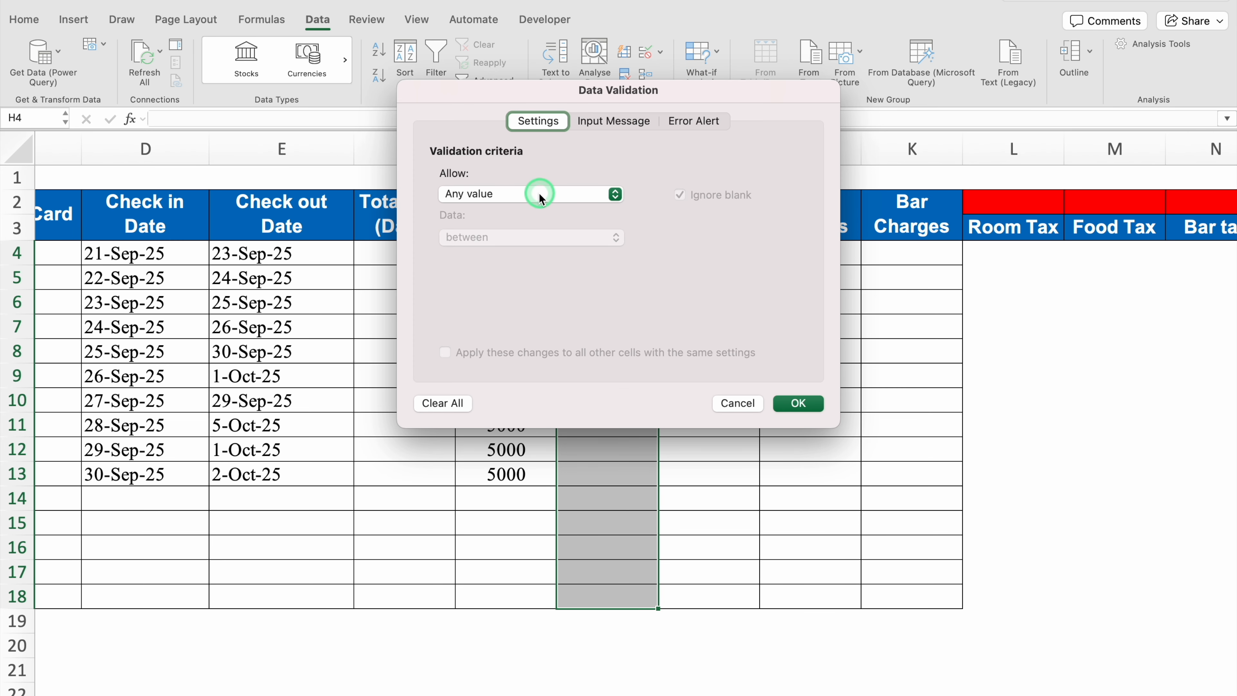
{"action": "left_click", "coordinate": [520, 195]}
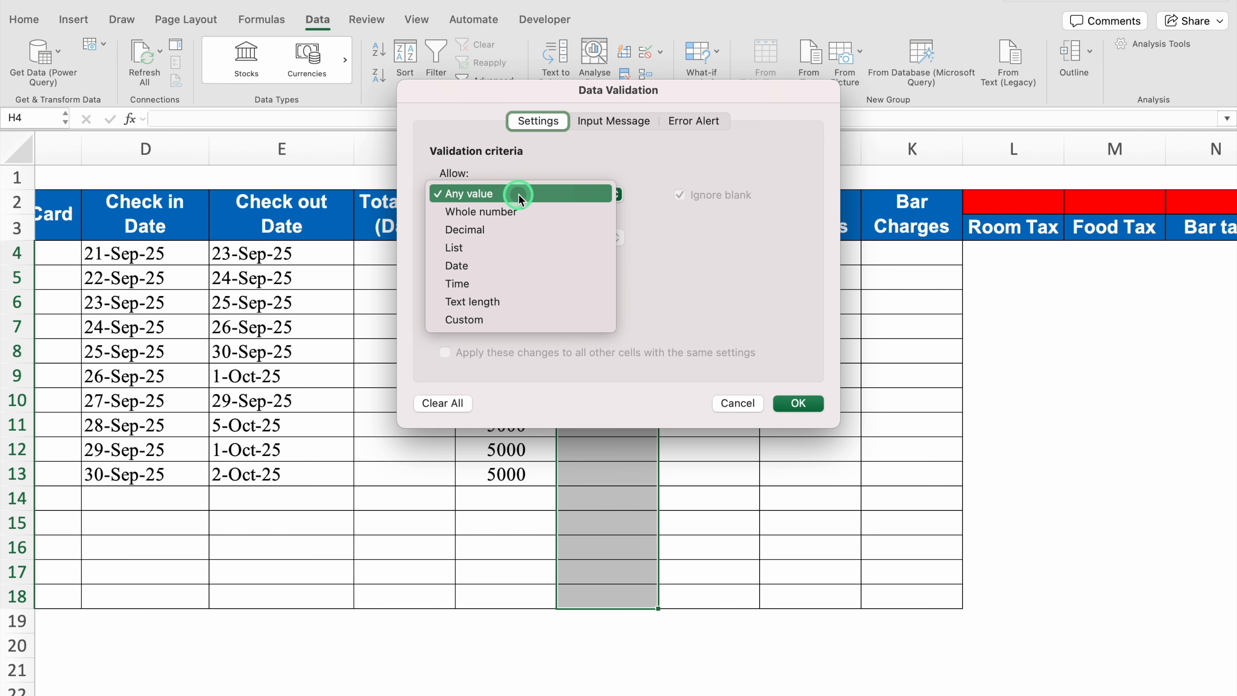
{"action": "left_click", "coordinate": [505, 247]}
Use Q4:Q16 in the Room Type column of the rent table as the list source and apply the validation
{"action": "left_click", "coordinate": [506, 282]}
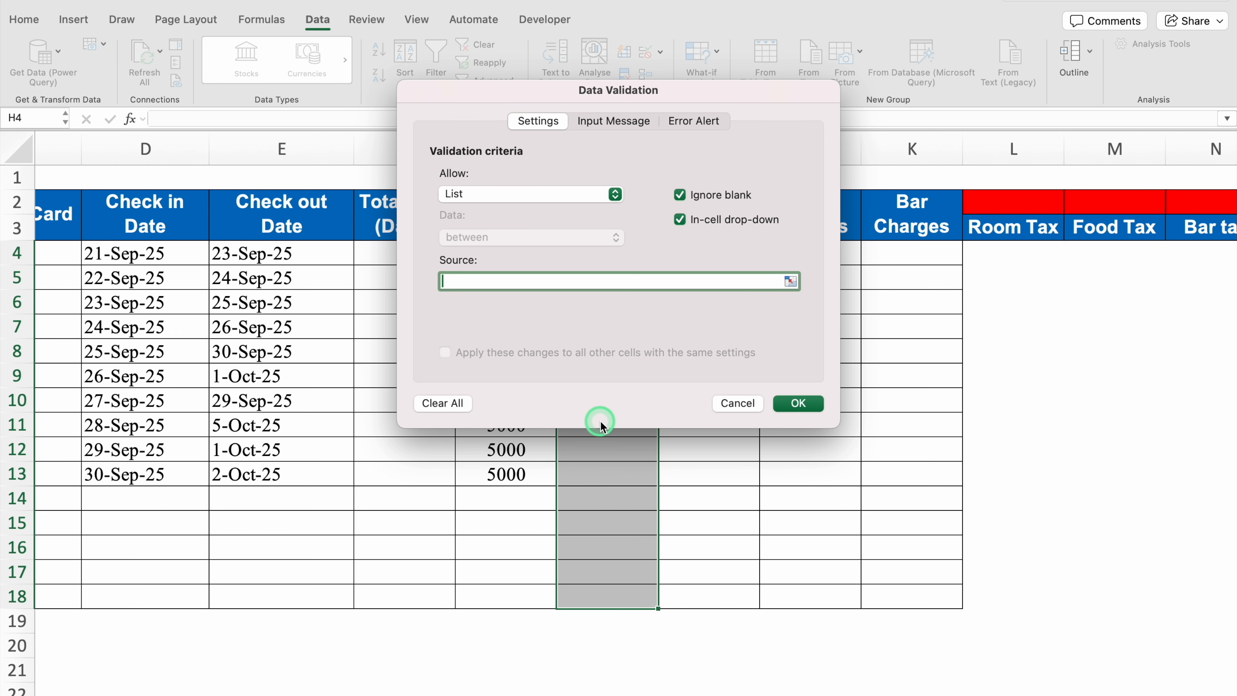
{"action": "scroll", "coordinate": [642, 686], "scroll_direction": "right", "scroll_amount": 5}
{"action": "scroll", "coordinate": [643, 686], "scroll_direction": "right", "scroll_amount": 3}
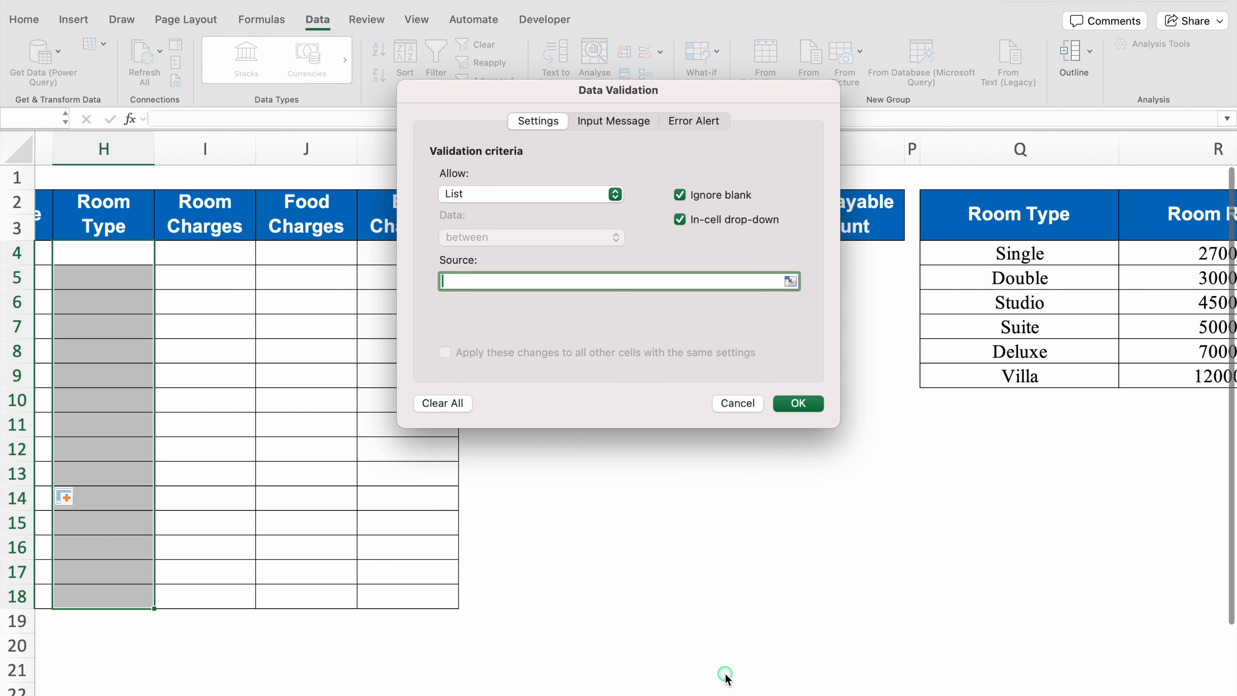
{"action": "left_click_drag", "start_coordinate": [1021, 256], "coordinate": [1028, 548]}
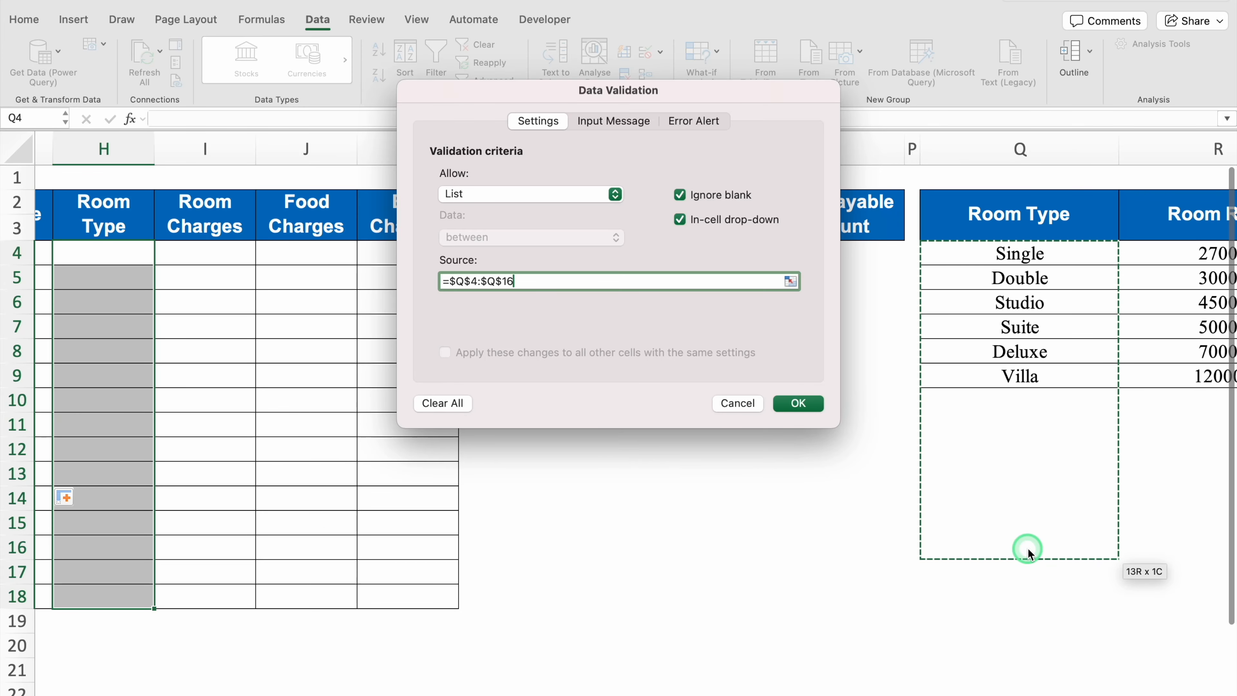
{"action": "left_click", "coordinate": [804, 407]}
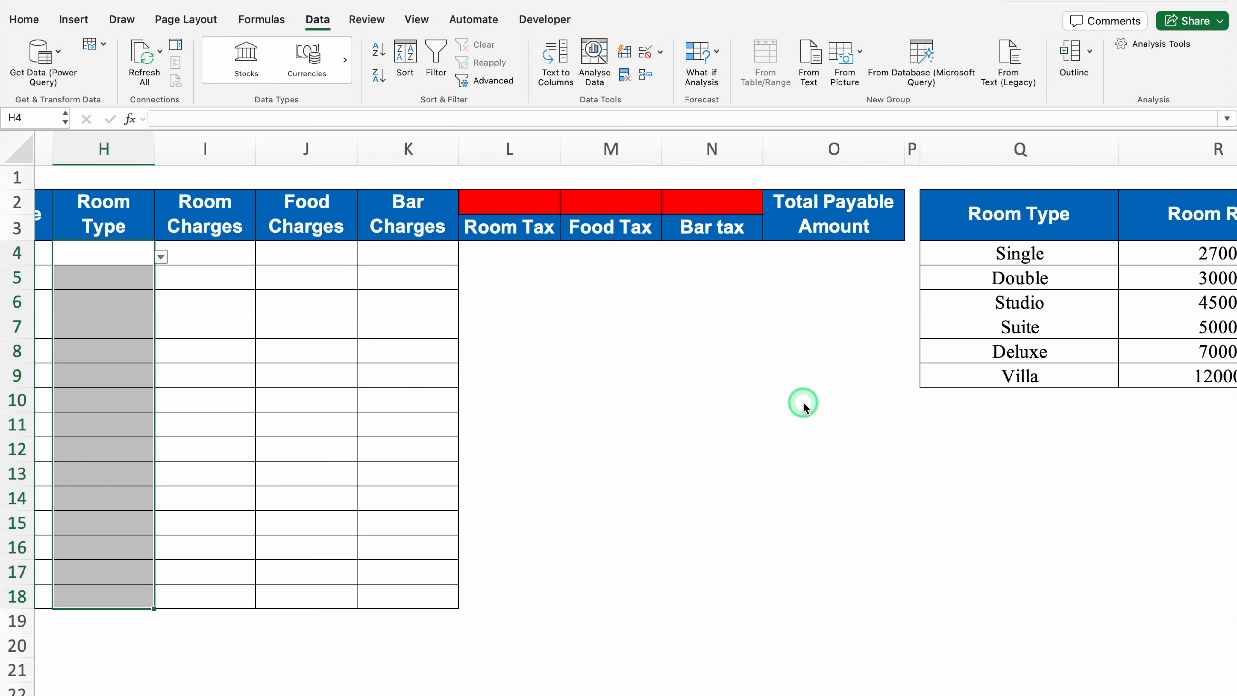
Choose the room types for H4 to H13 from the list: Single, Double, Studio, Suite, Deluxe, Villa, Double, Double, Studio, Single
{"action": "scroll", "coordinate": [803, 401], "scroll_direction": "left", "scroll_amount": 3}
{"action": "scroll", "coordinate": [746, 683], "scroll_direction": "left", "scroll_amount": 2}
{"action": "left_click", "coordinate": [354, 257]}
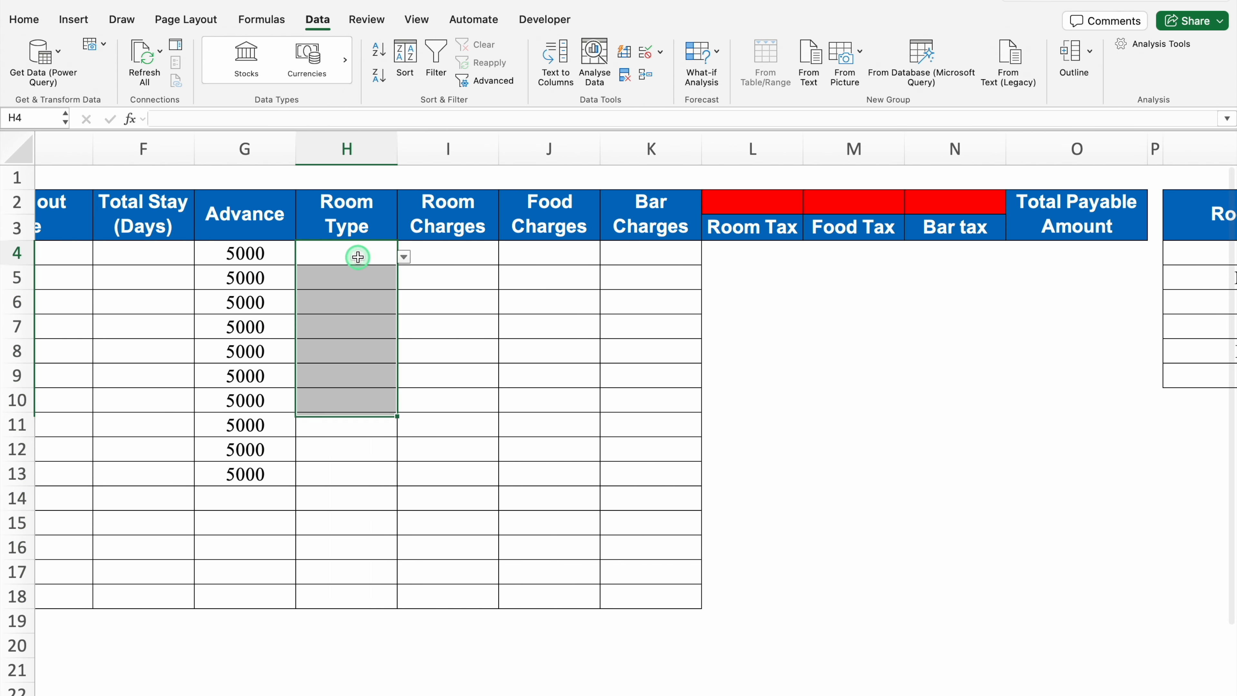
{"action": "left_click", "coordinate": [404, 257]}
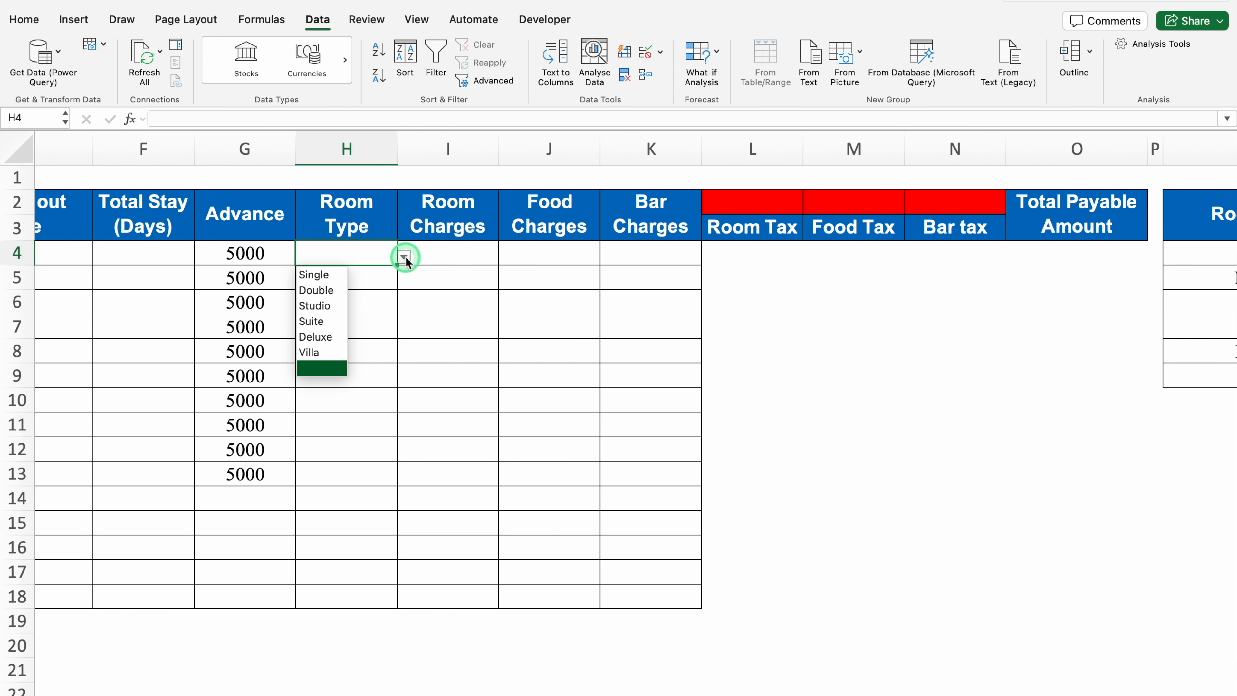
{"action": "left_click", "coordinate": [335, 275]}
{"action": "left_click", "coordinate": [345, 278]}
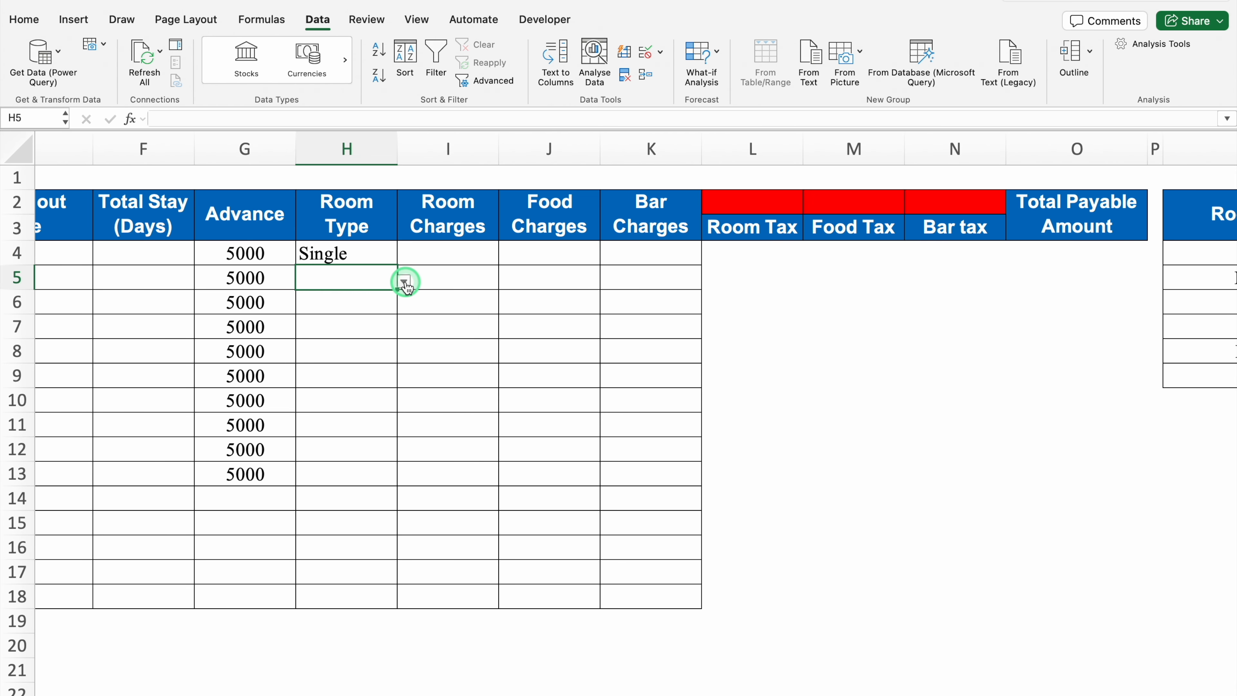
{"action": "left_click", "coordinate": [404, 282]}
{"action": "left_click", "coordinate": [327, 314]}
{"action": "left_click", "coordinate": [351, 305]}
{"action": "left_click", "coordinate": [404, 306]}
{"action": "left_click", "coordinate": [324, 354]}
{"action": "left_click", "coordinate": [362, 330]}
{"action": "left_click", "coordinate": [404, 355]}
{"action": "left_click", "coordinate": [331, 431]}
{"action": "left_click", "coordinate": [363, 378]}
{"action": "left_click", "coordinate": [403, 380]}
{"action": "left_click", "coordinate": [330, 469]}
{"action": "left_click", "coordinate": [368, 403]}
{"action": "left_click", "coordinate": [404, 404]}
{"action": "left_click", "coordinate": [327, 435]}
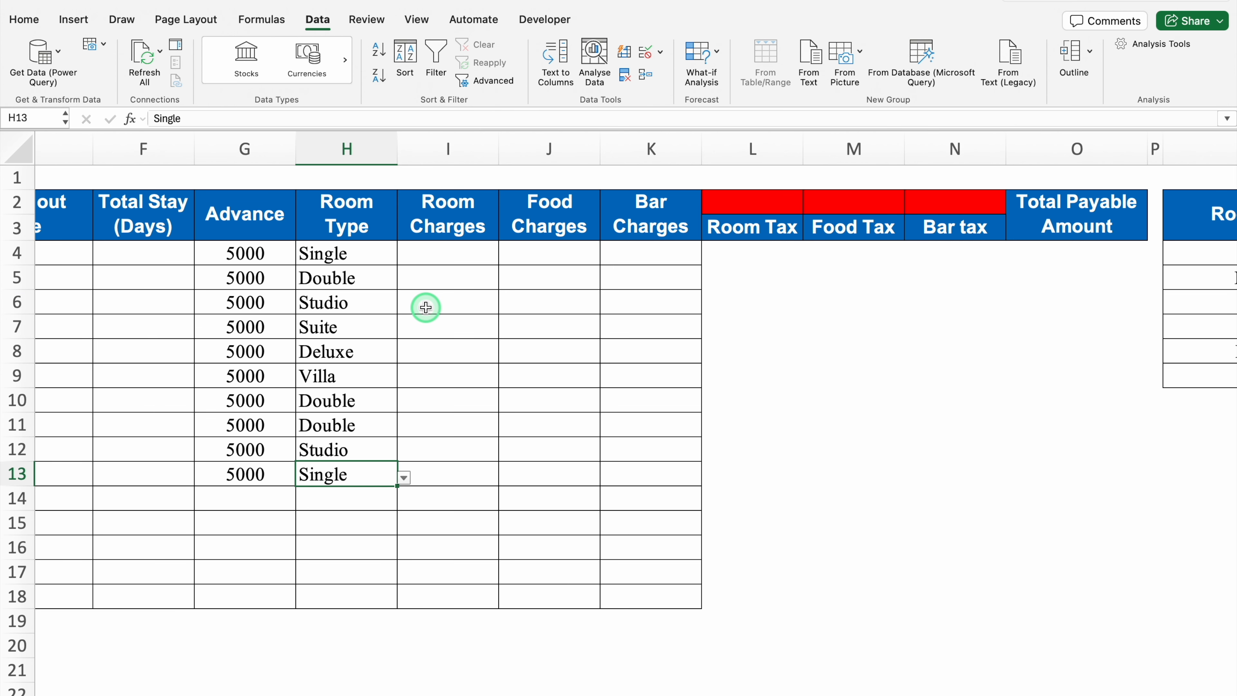
Paste the guests' food and bar charges into J4:K13, starting with 2000 and 2100
{"action": "left_click", "coordinate": [560, 254]}
{"action": "left_click", "coordinate": [638, 259]}
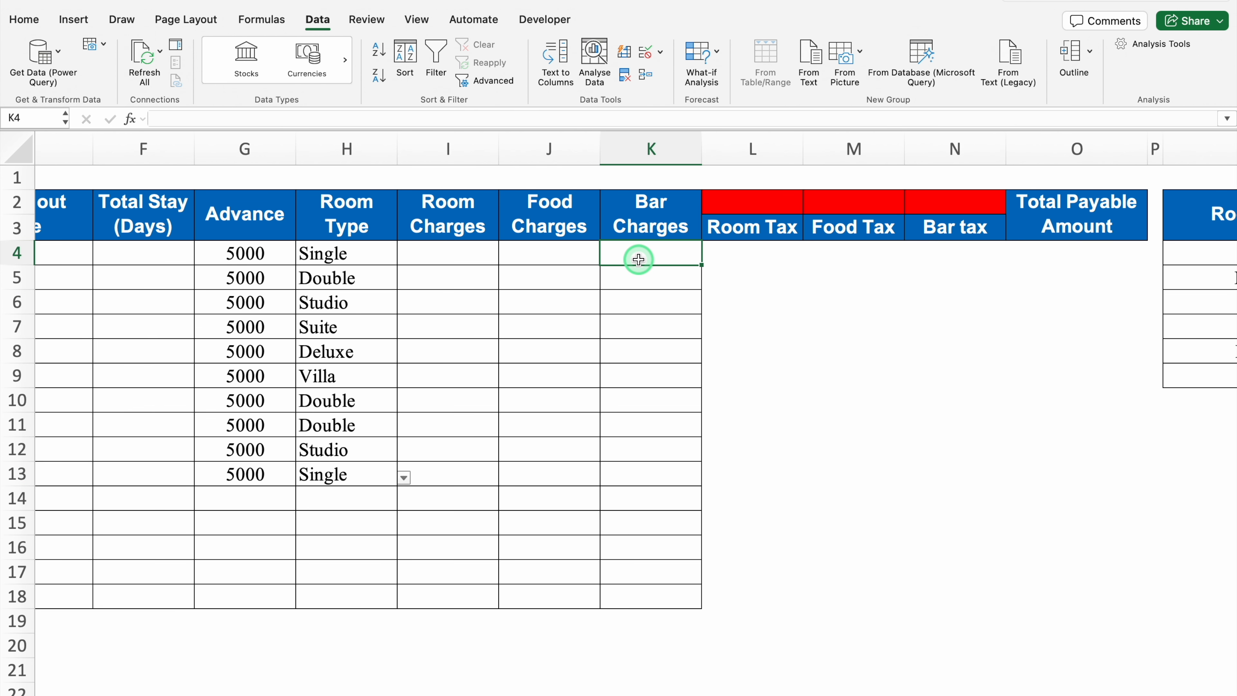
{"action": "left_click", "coordinate": [574, 251]}
{"action": "key", "text": "ctrl+v"}
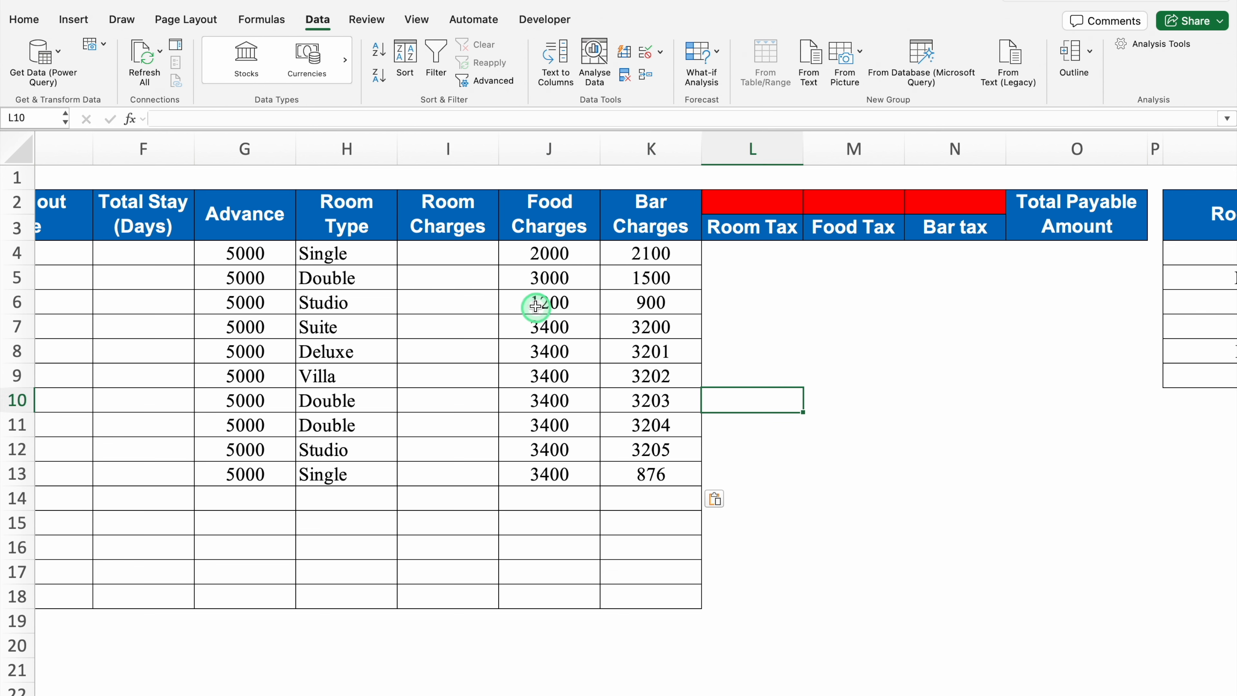
{"action": "left_click", "coordinate": [535, 259]}
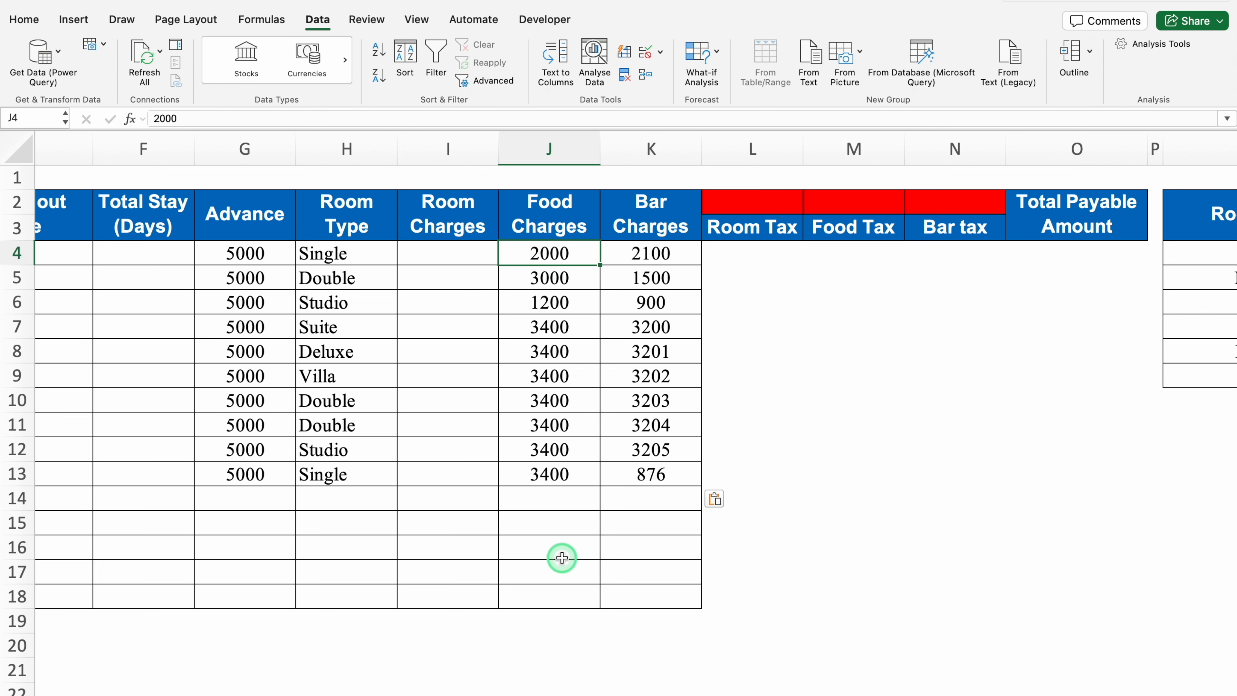
Apply all borders to the tax and Total Payable Amount columns, L2 to O18
{"action": "scroll", "coordinate": [609, 688], "scroll_direction": "right", "scroll_amount": 5}
{"action": "left_click_drag", "start_coordinate": [502, 201], "coordinate": [801, 597]}
{"action": "left_click", "coordinate": [24, 22]}
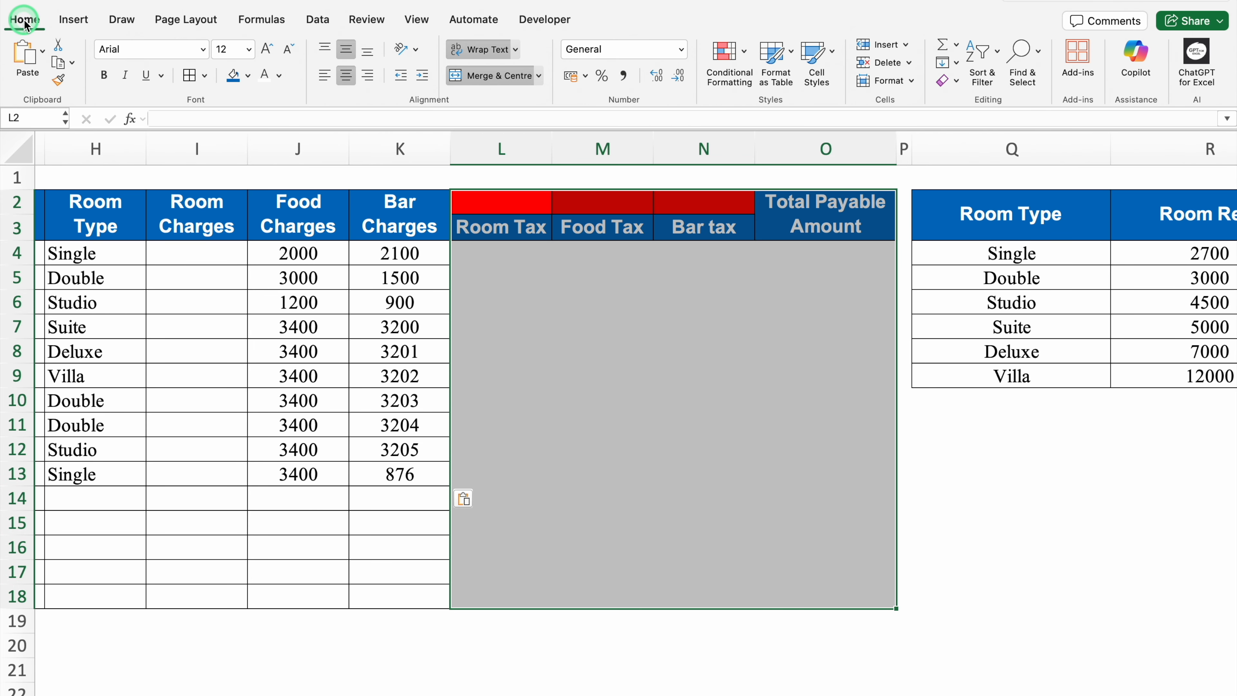
{"action": "left_click", "coordinate": [190, 76]}
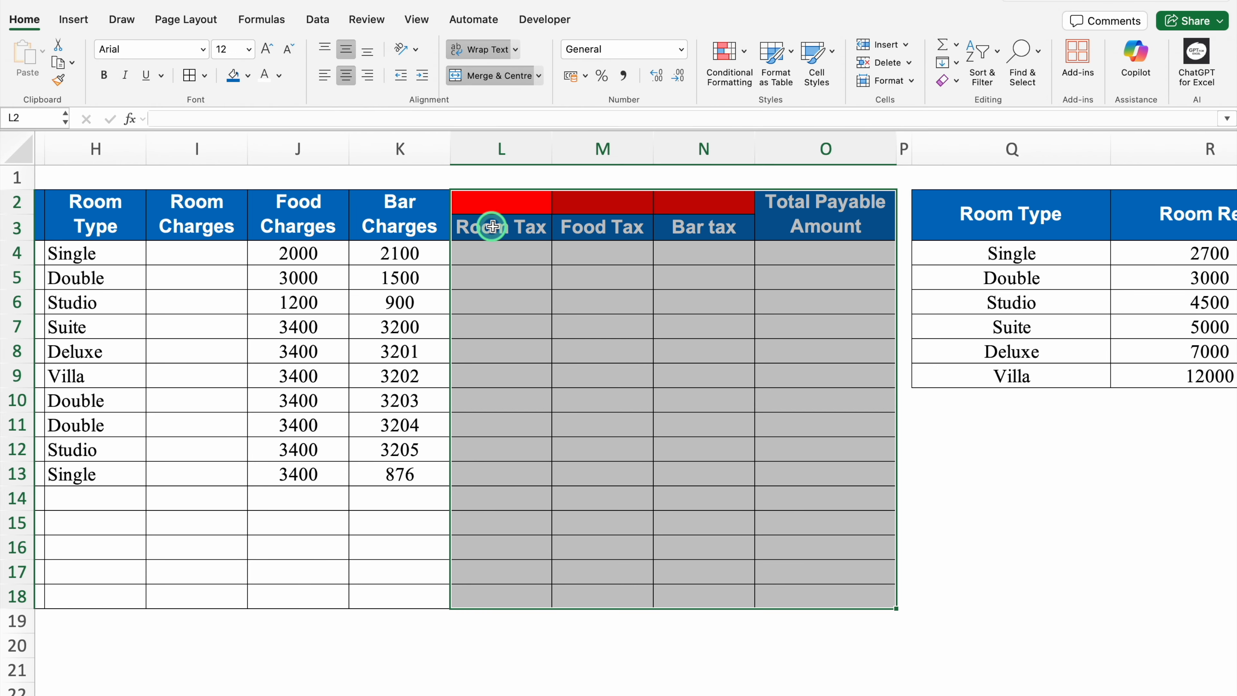
Format the red cells L2:N2 above the tax headers as Percentage with 0 decimal places
{"action": "left_click", "coordinate": [507, 207]}
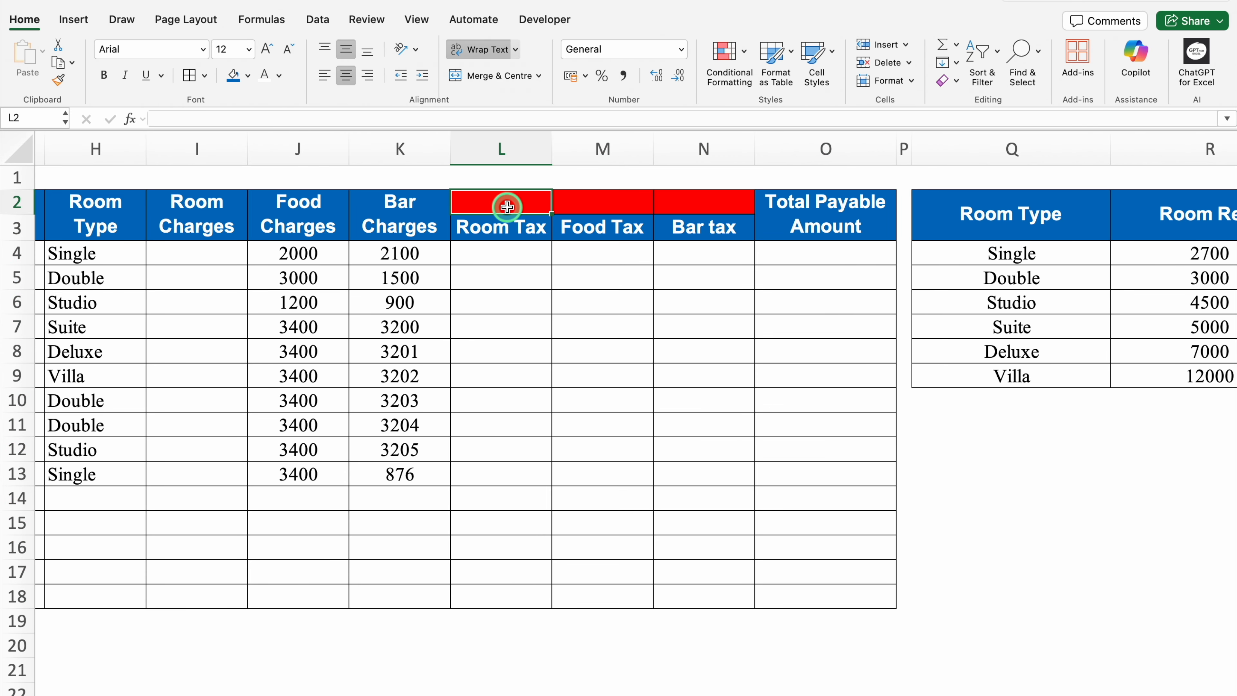
{"action": "left_click", "coordinate": [511, 238]}
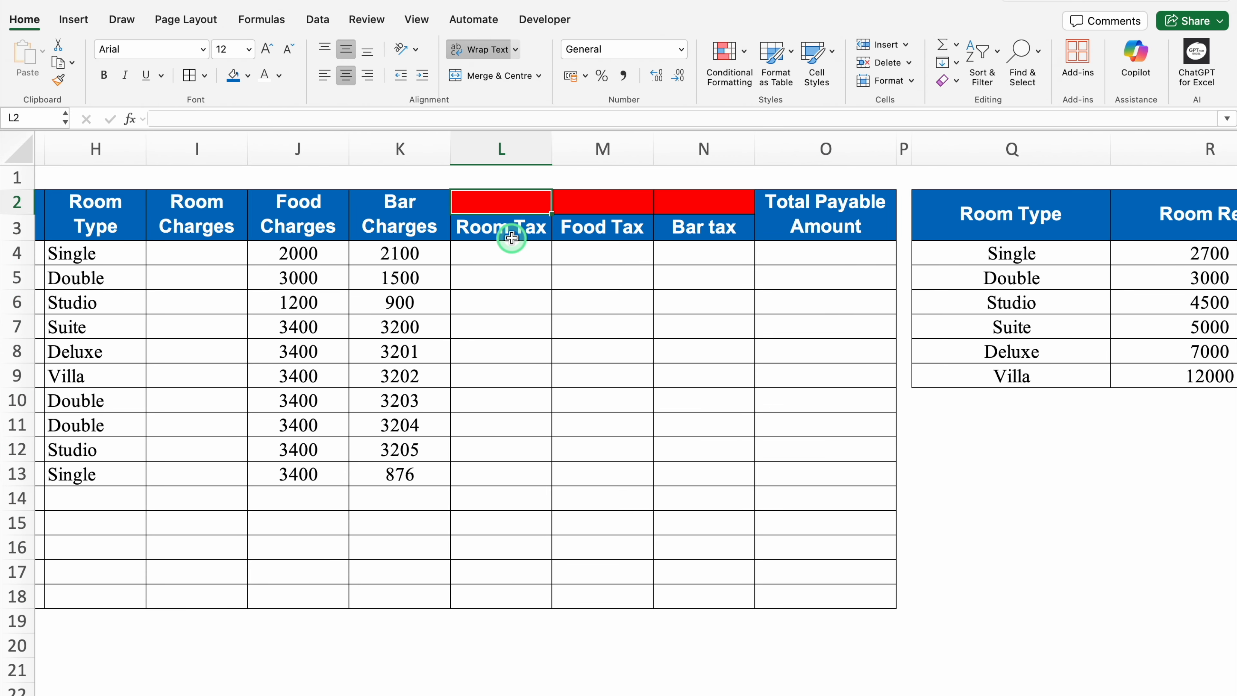
{"action": "left_click", "coordinate": [508, 200]}
{"action": "left_click_drag", "start_coordinate": [508, 200], "coordinate": [679, 198]}
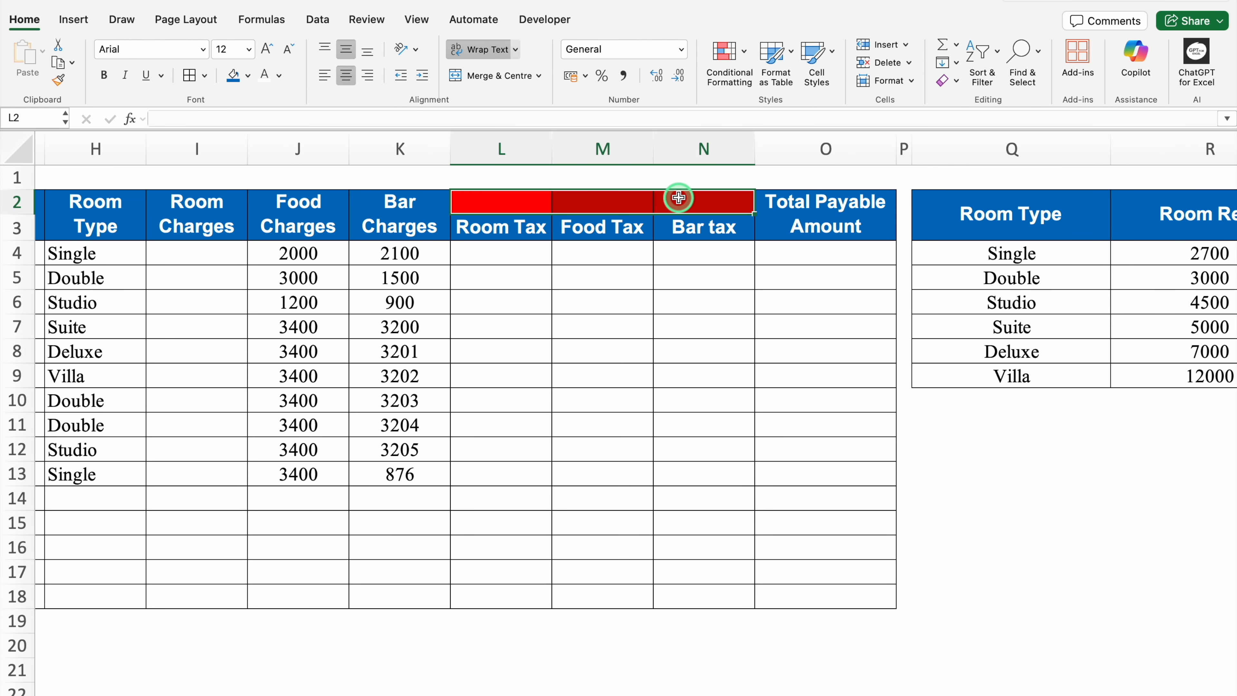
{"action": "key", "text": "super+1"}
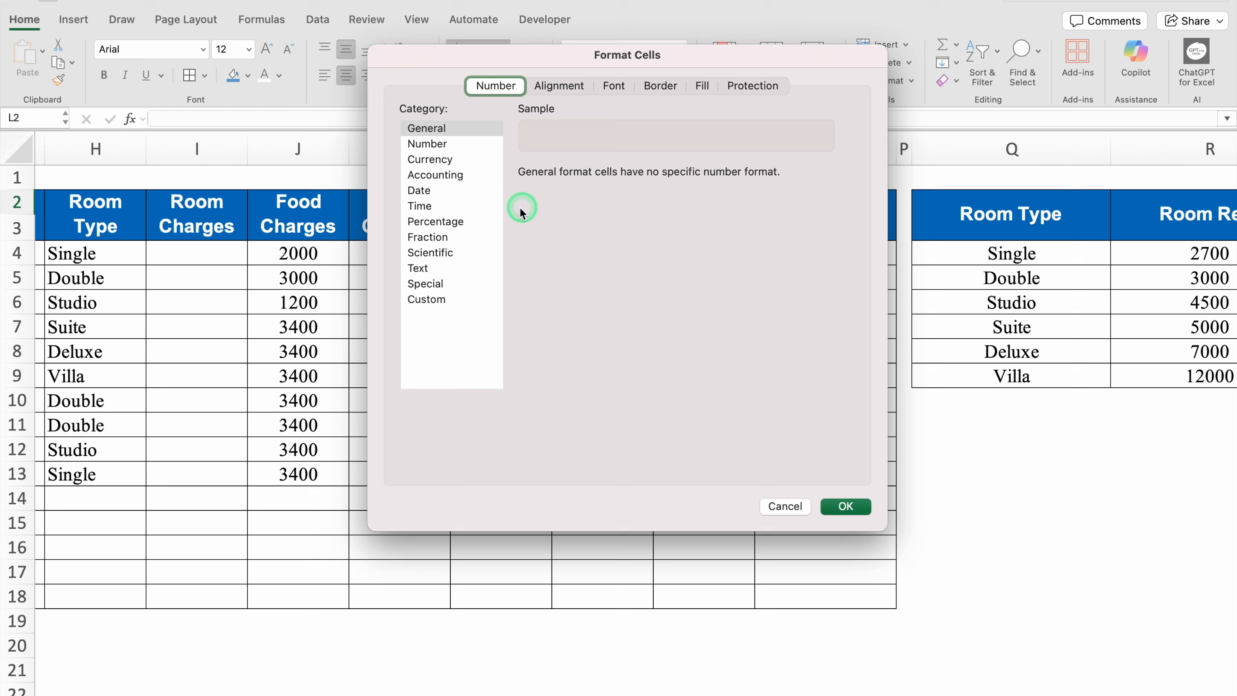
{"action": "left_click", "coordinate": [458, 228]}
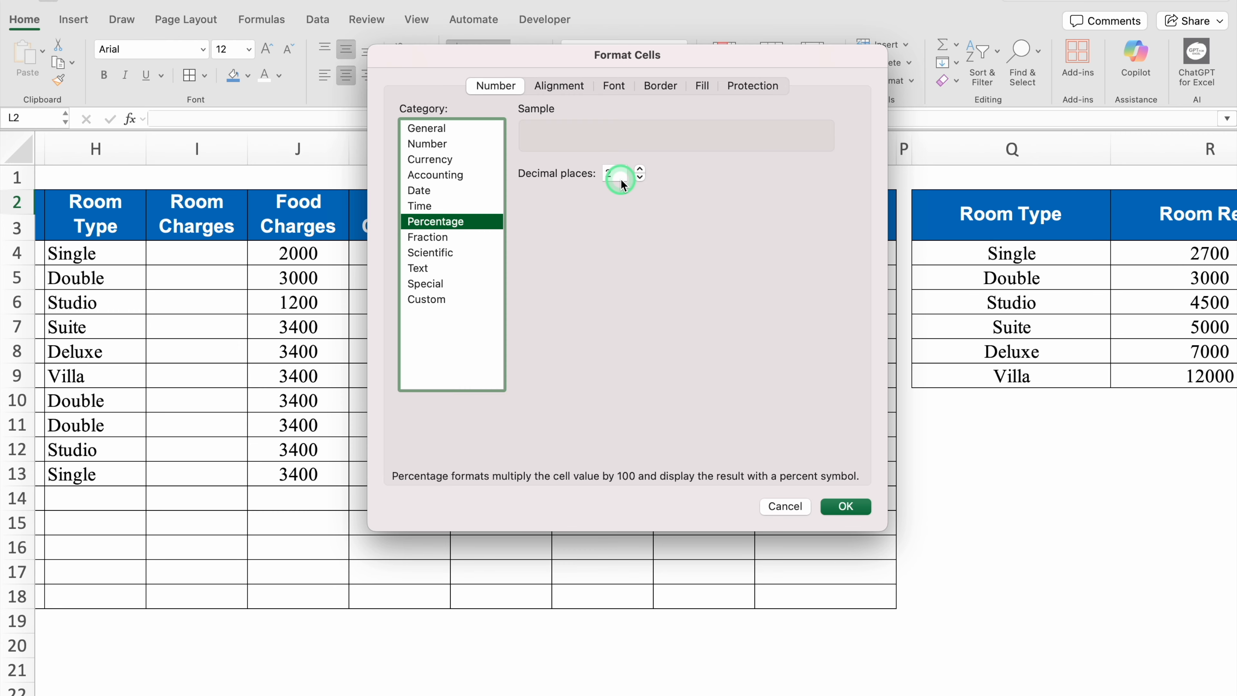
{"action": "left_click", "coordinate": [641, 179]}
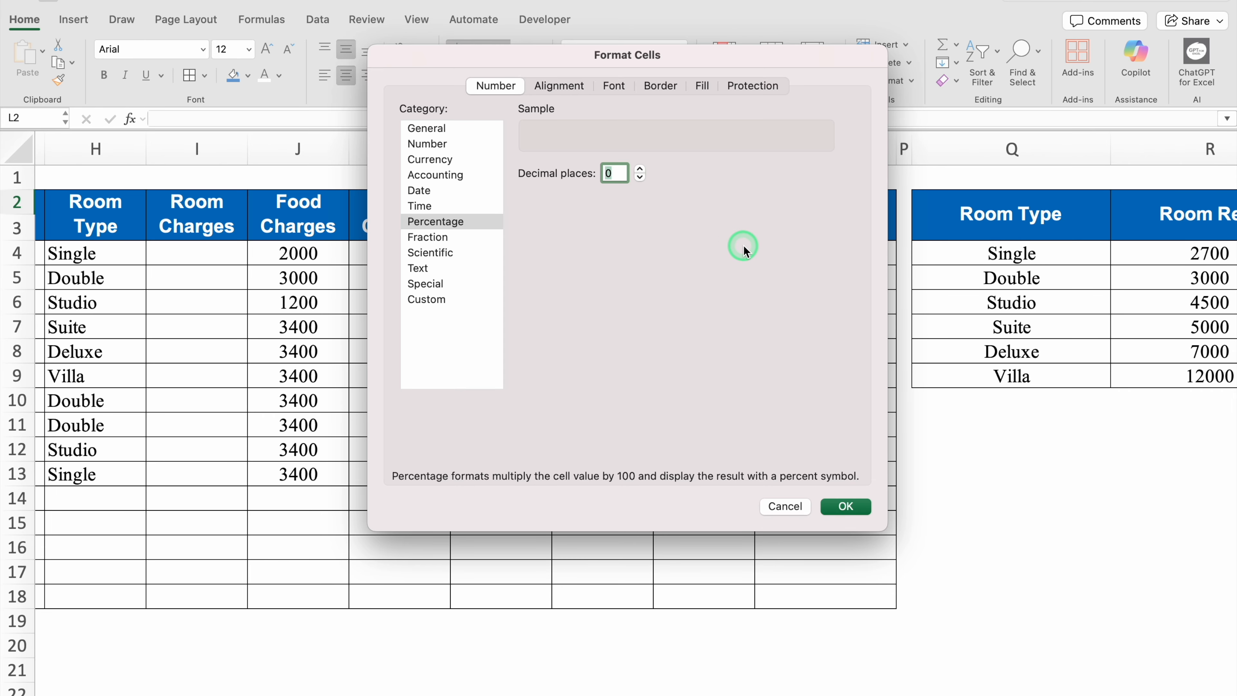
{"action": "left_click", "coordinate": [844, 502]}
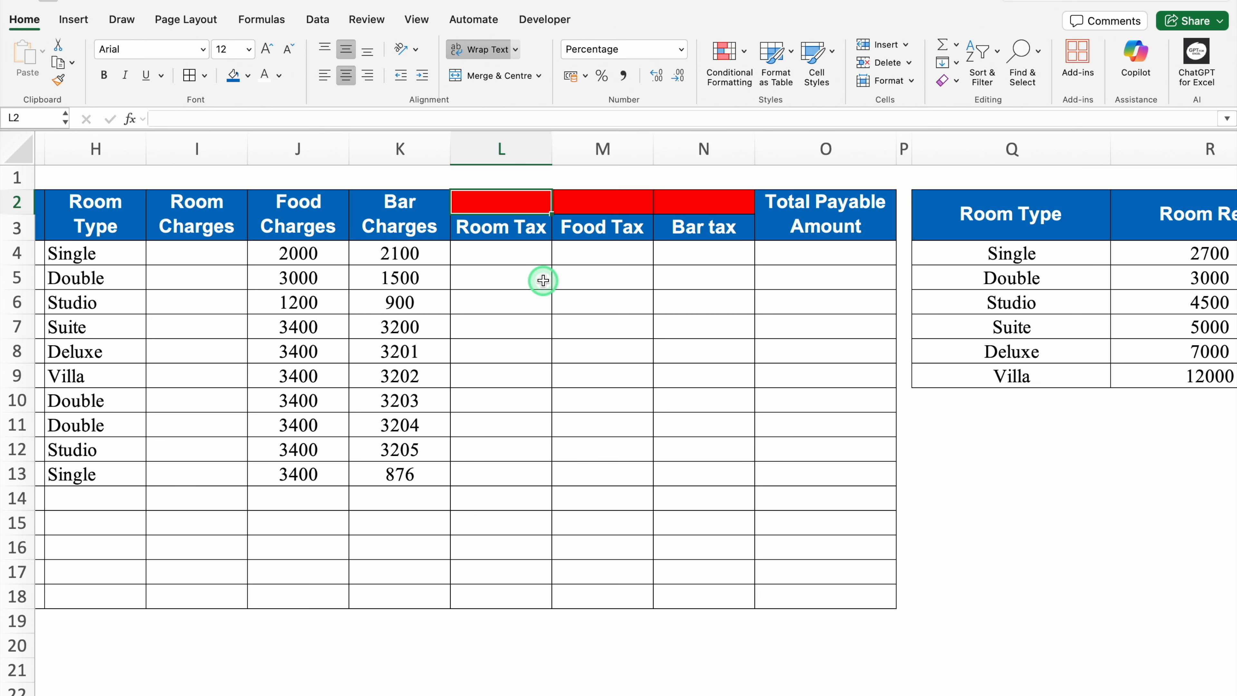
Enter the tax rates above the headers: 12% for Room Tax, 18% for Food Tax and 20% for Bar tax
{"action": "type", "text": "1"}
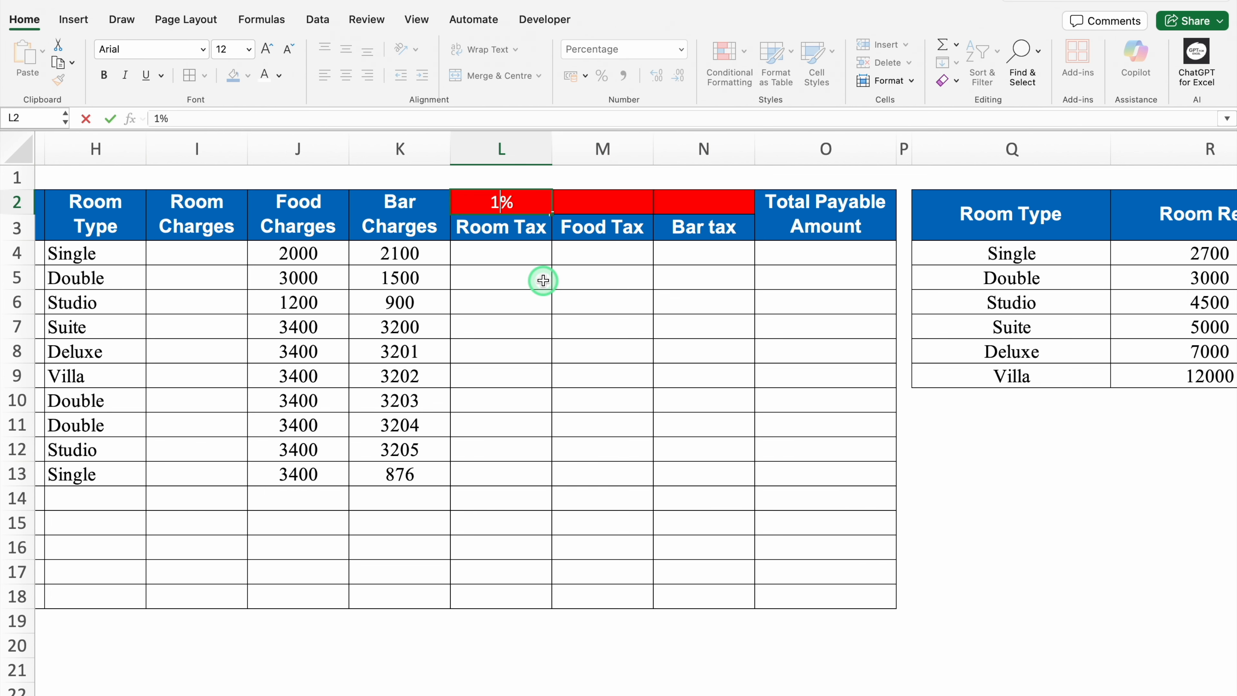
{"action": "type", "text": "2"}
{"action": "key", "text": "Tab"}
{"action": "type", "text": "18"}
{"action": "key", "text": "Tab"}
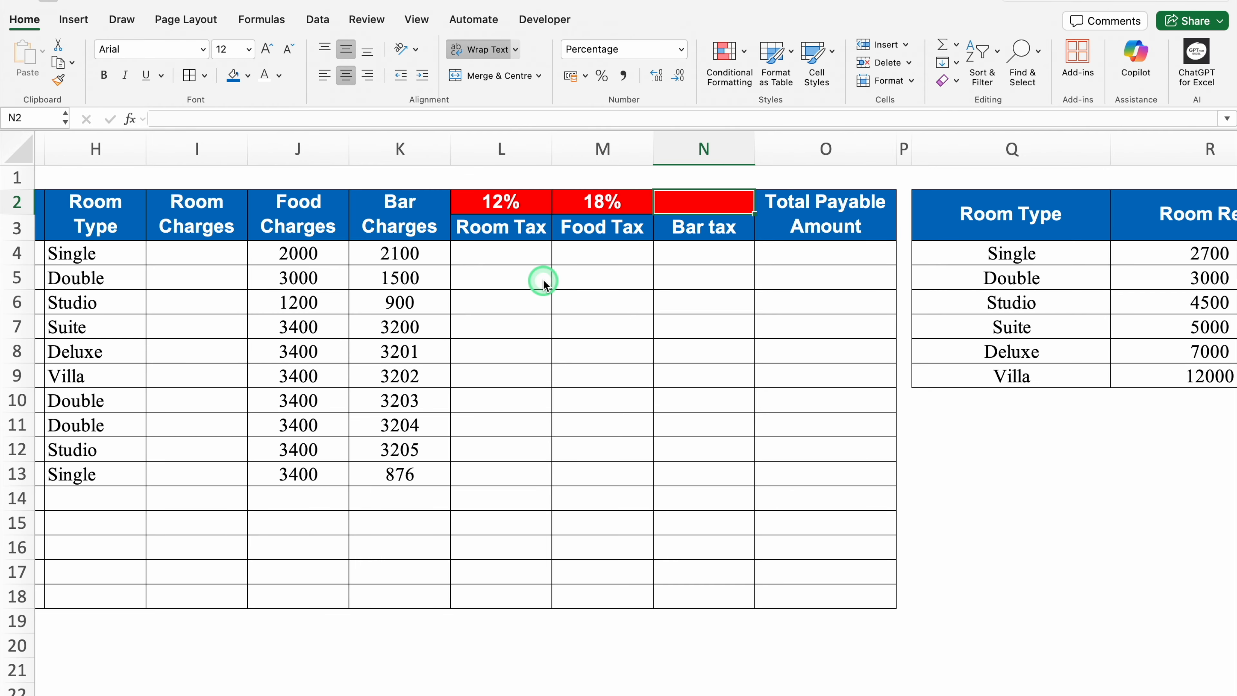
{"action": "type", "text": "20"}
{"action": "key", "text": "Tab"}
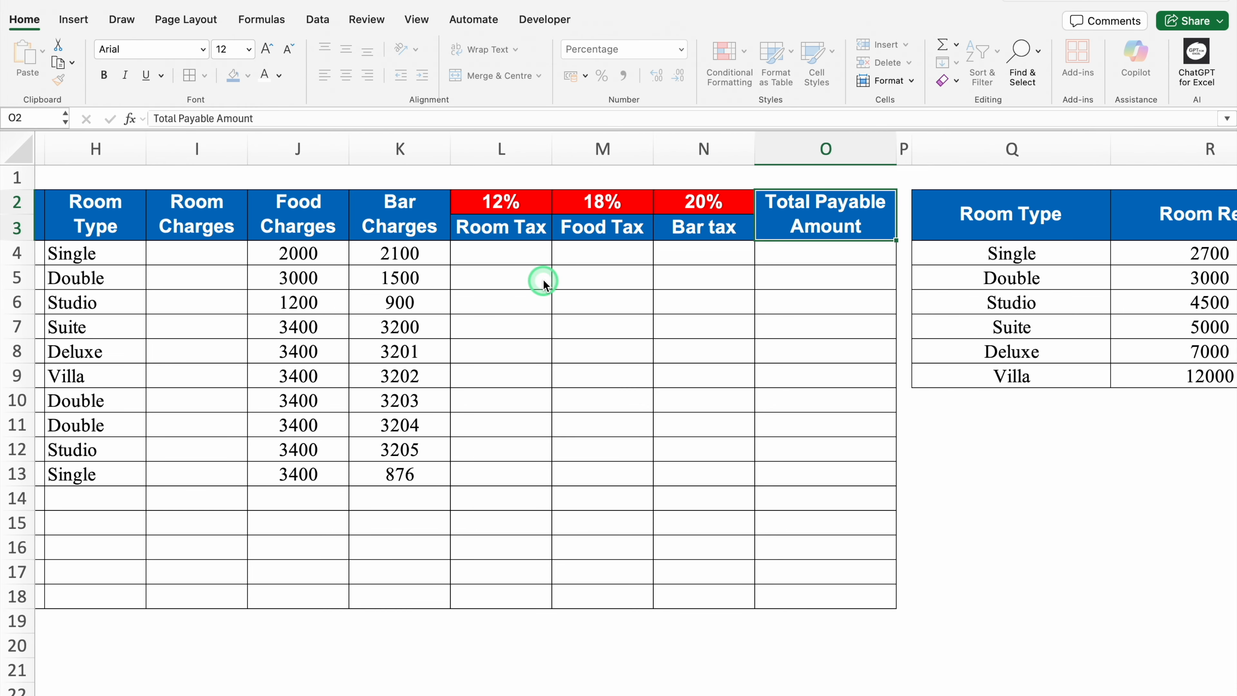
Widen the Room Charges column and enter =VLOOKUP(H4,$Q:$R,2,0) in I4 to look up the room rent by room type
{"action": "scroll", "coordinate": [645, 690], "scroll_direction": "left", "scroll_amount": 2}
{"action": "scroll", "coordinate": [513, 692], "scroll_direction": "left", "scroll_amount": 3}
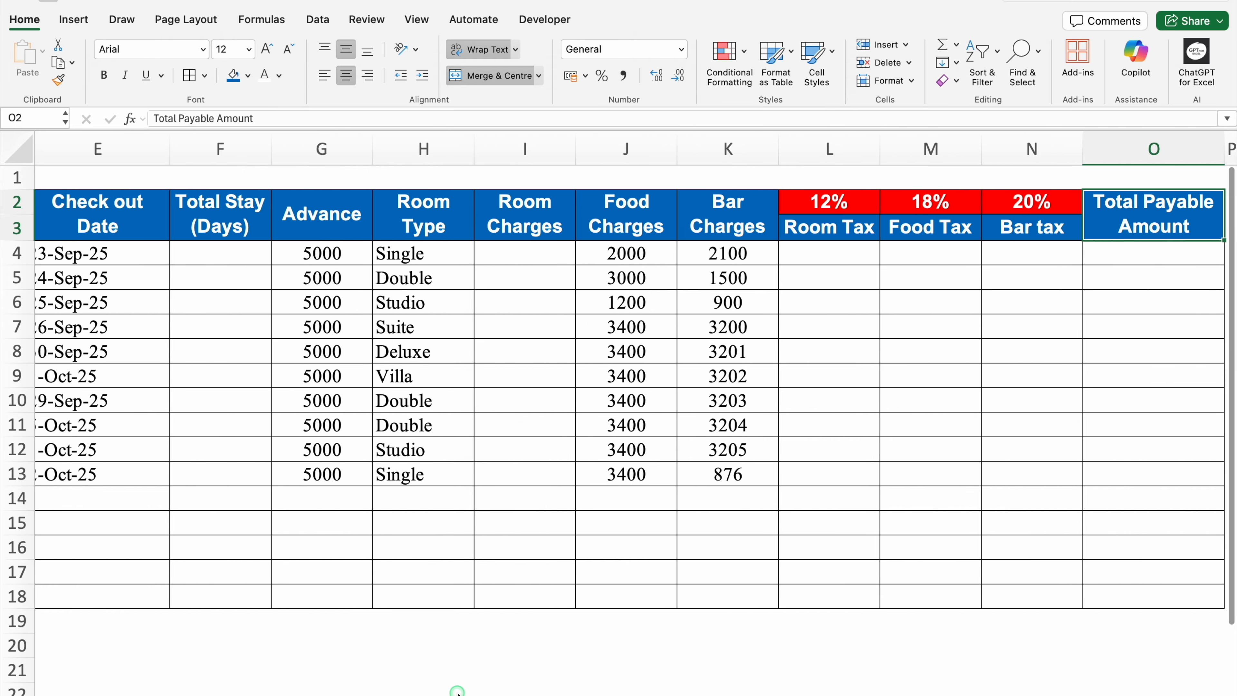
{"action": "left_click", "coordinate": [531, 257]}
{"action": "left_click_drag", "start_coordinate": [576, 151], "coordinate": [682, 165]}
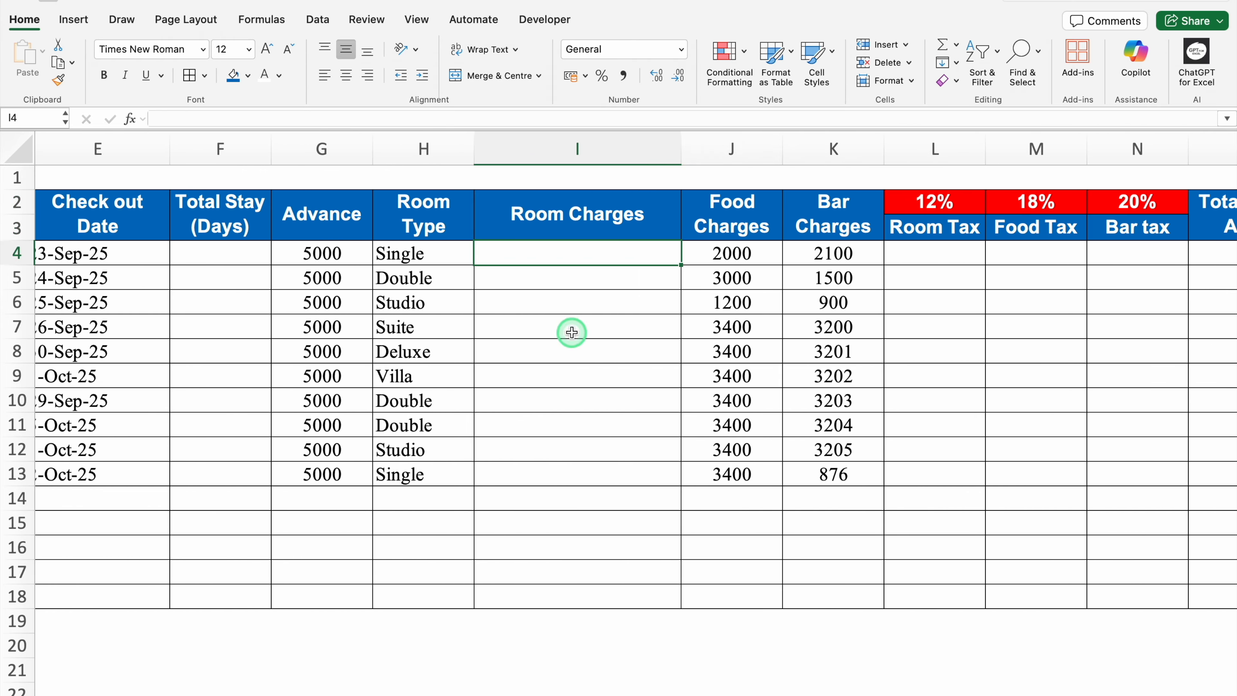
{"action": "type", "text": "=VL"}
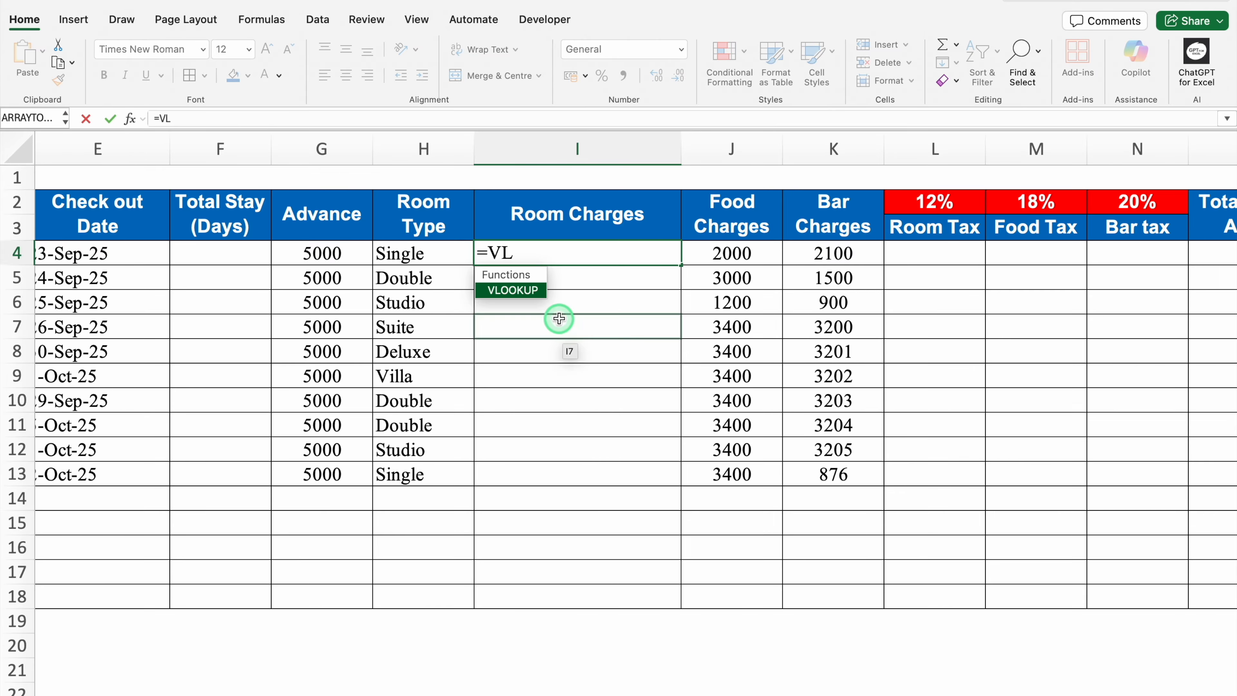
{"action": "double_click", "coordinate": [533, 293]}
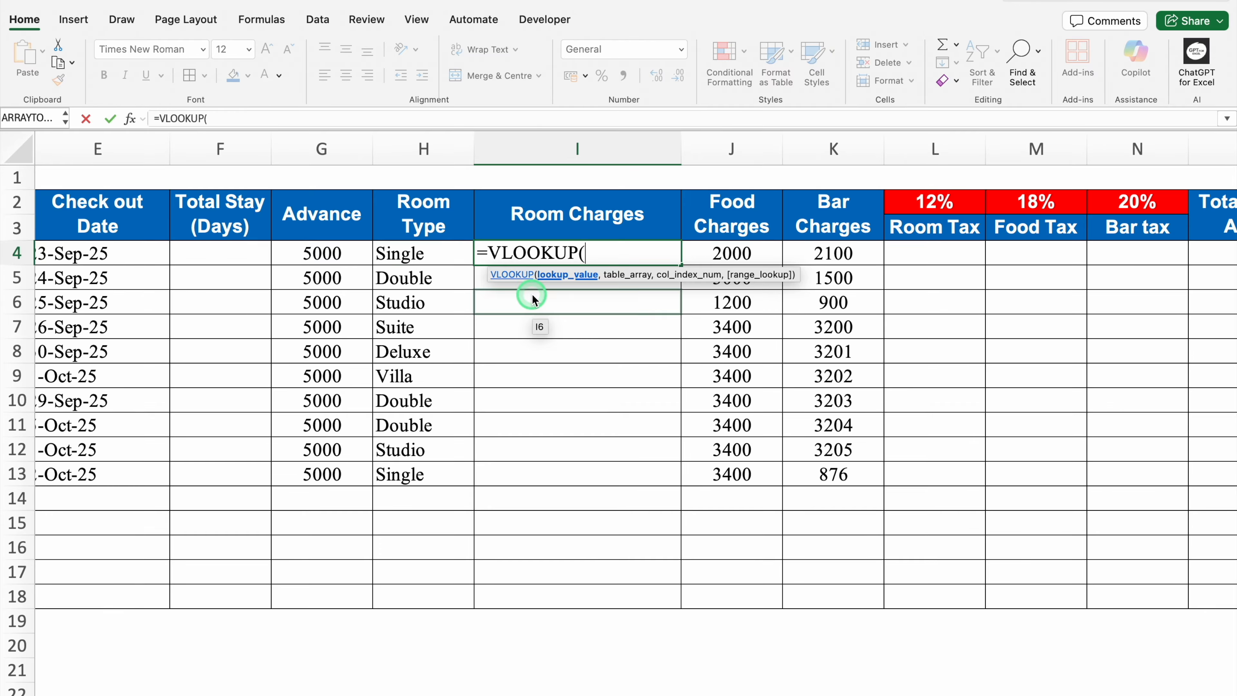
{"action": "left_click", "coordinate": [443, 257]}
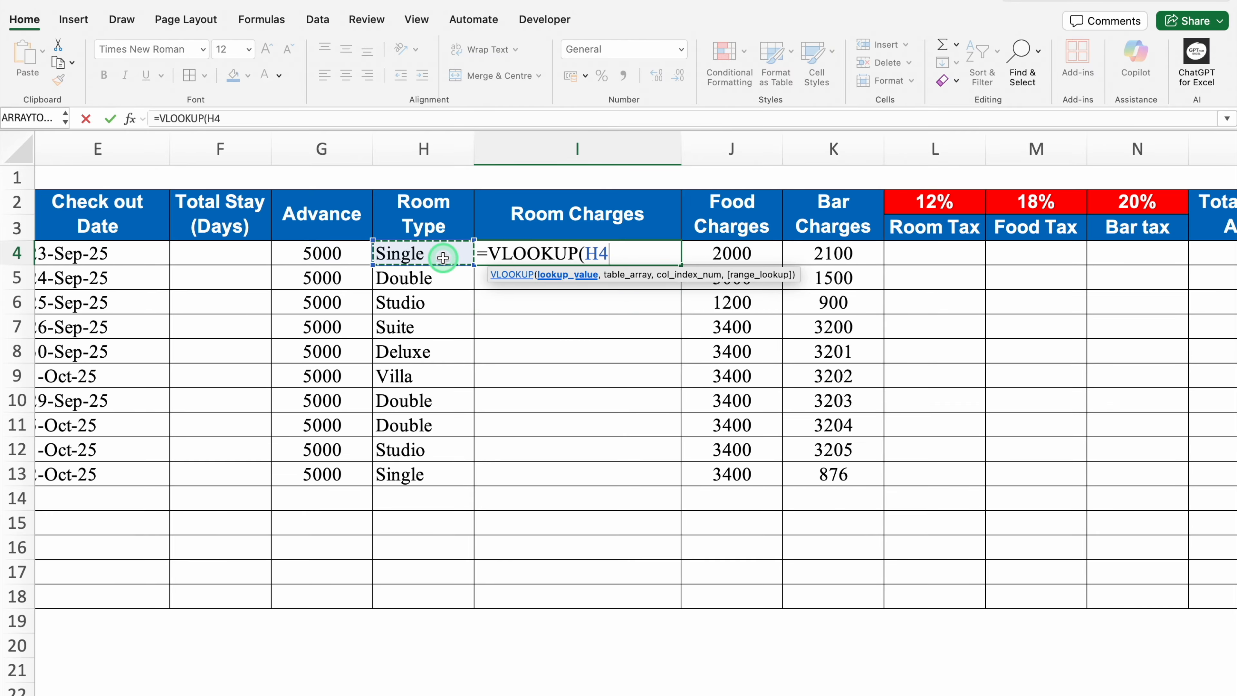
{"action": "type", "text": ","}
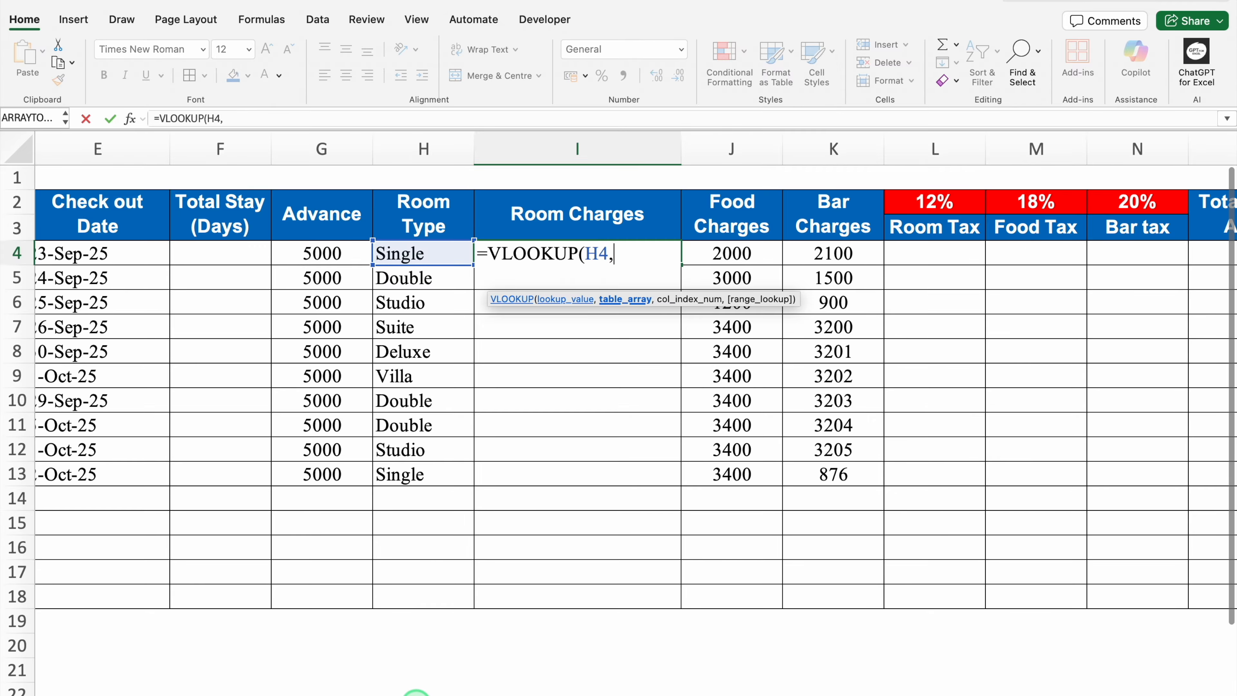
{"action": "scroll", "coordinate": [414, 685], "scroll_direction": "right", "scroll_amount": 10}
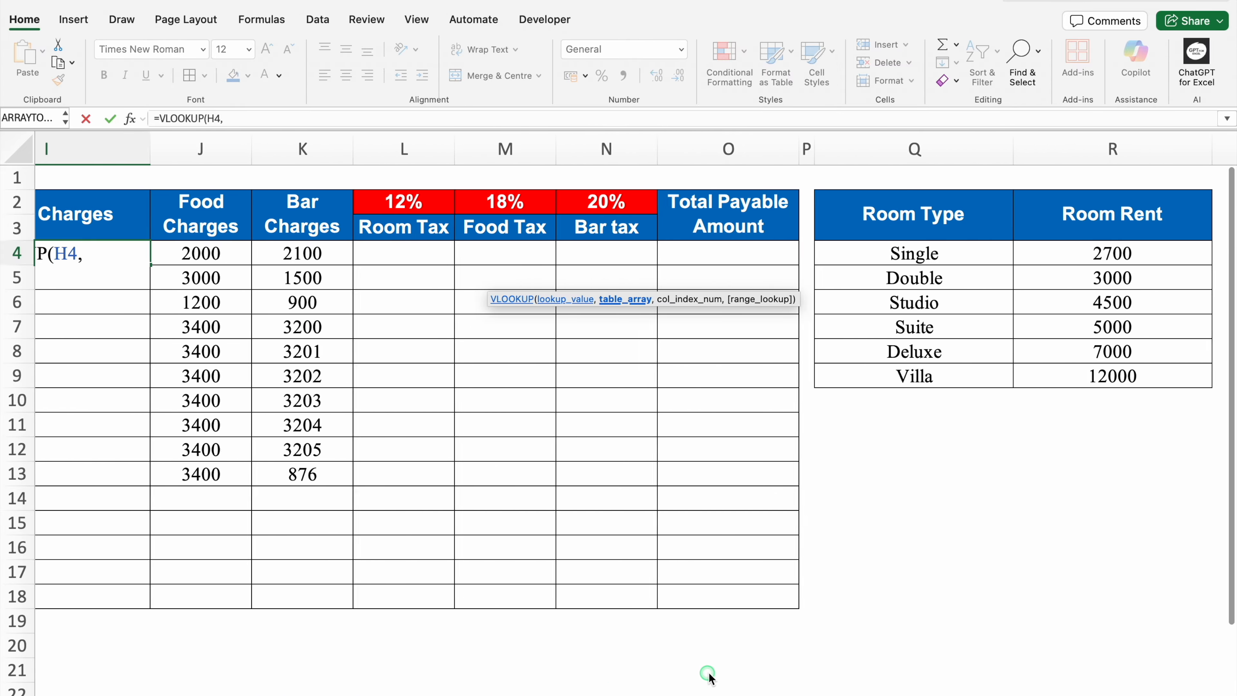
{"action": "left_click", "coordinate": [882, 147]}
{"action": "left_click_drag", "start_coordinate": [882, 147], "coordinate": [1019, 148]}
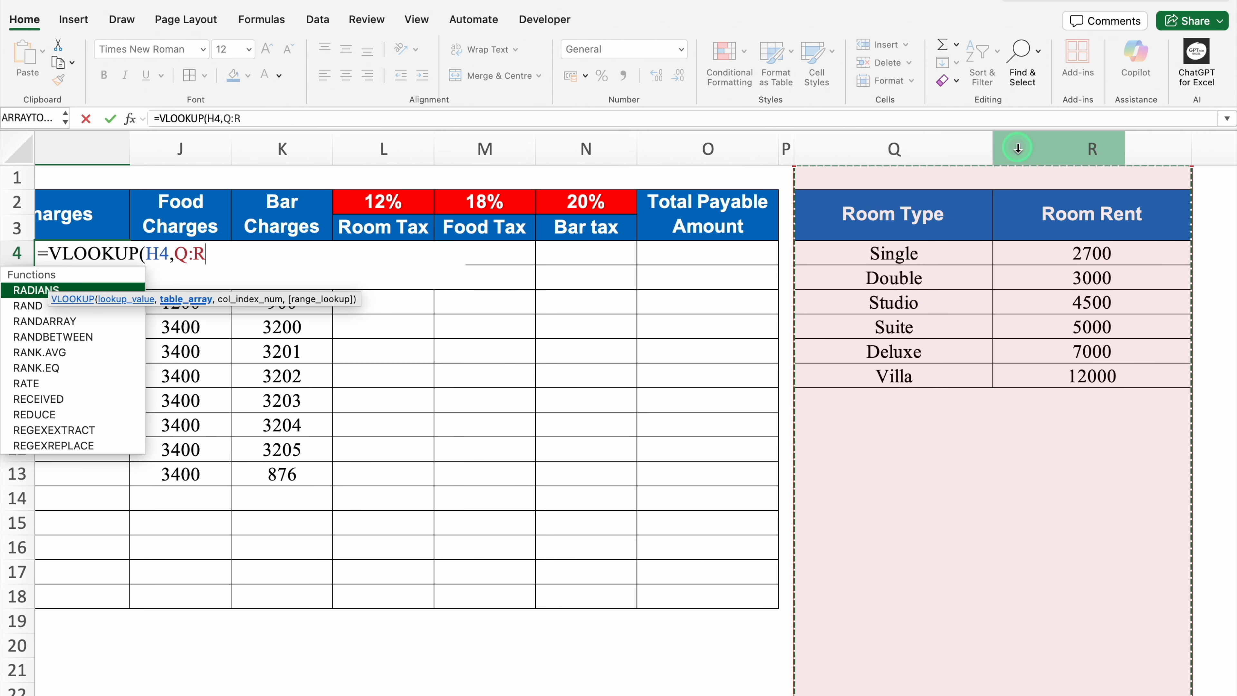
{"action": "key", "text": "F4"}
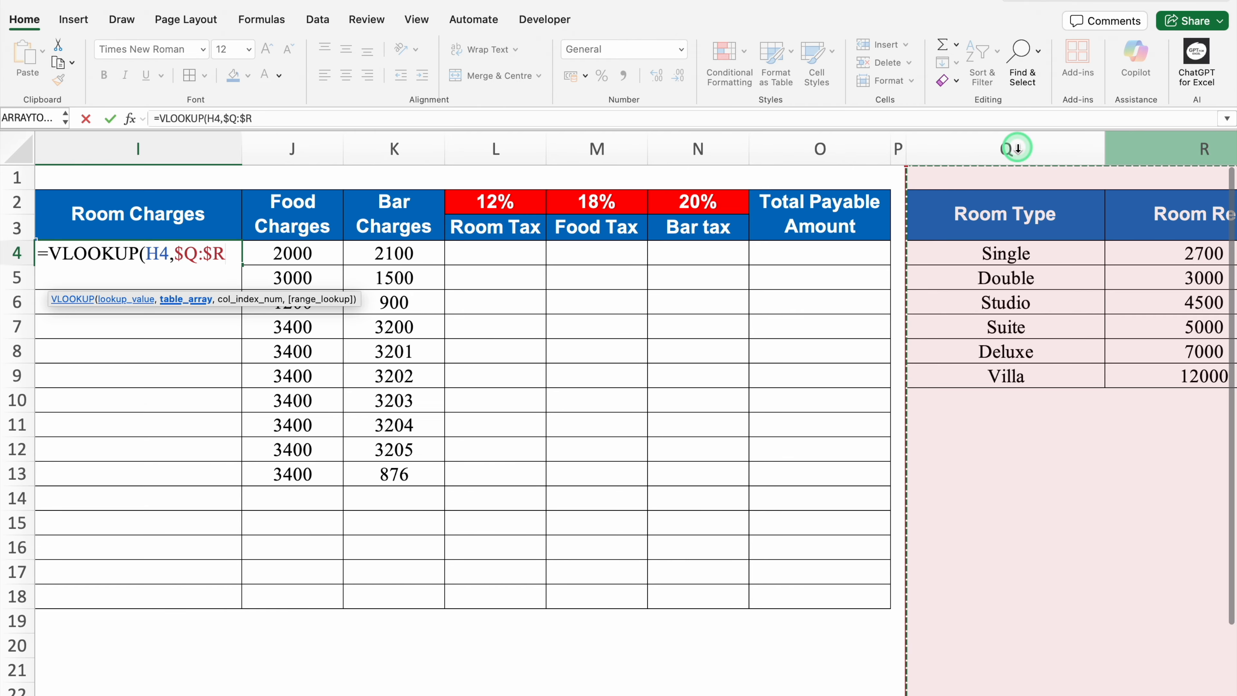
{"action": "type", "text": ","}
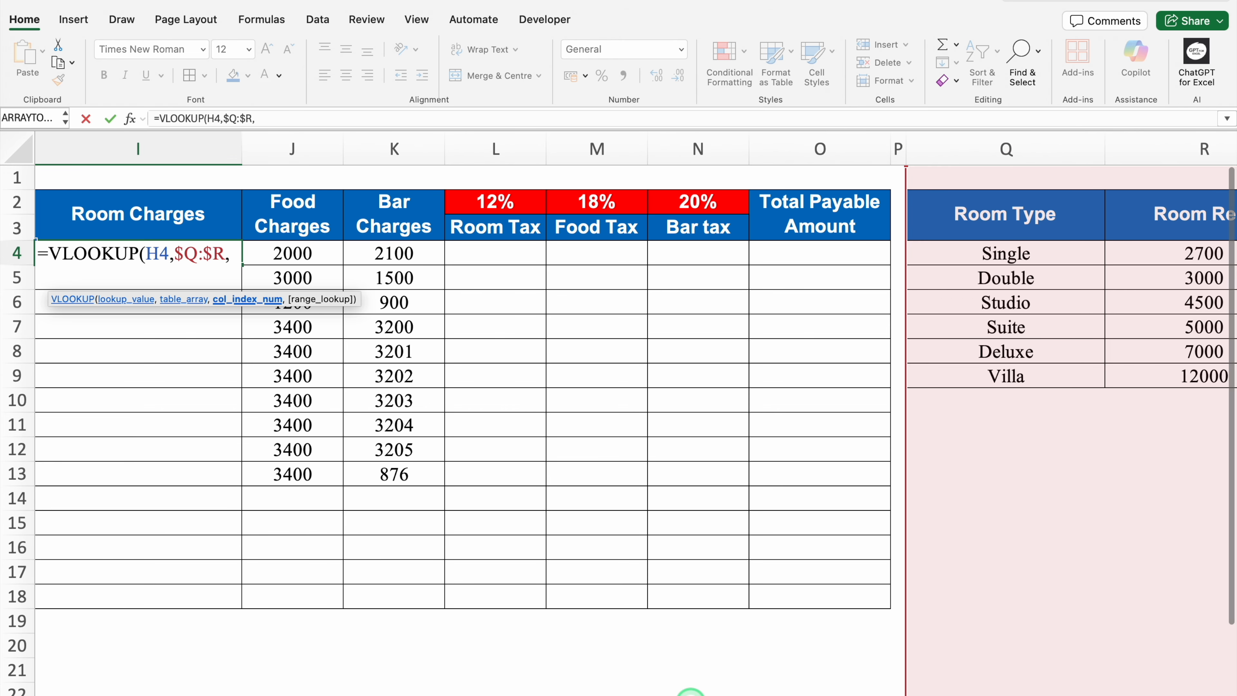
{"action": "scroll", "coordinate": [692, 694], "scroll_direction": "right", "scroll_amount": 3}
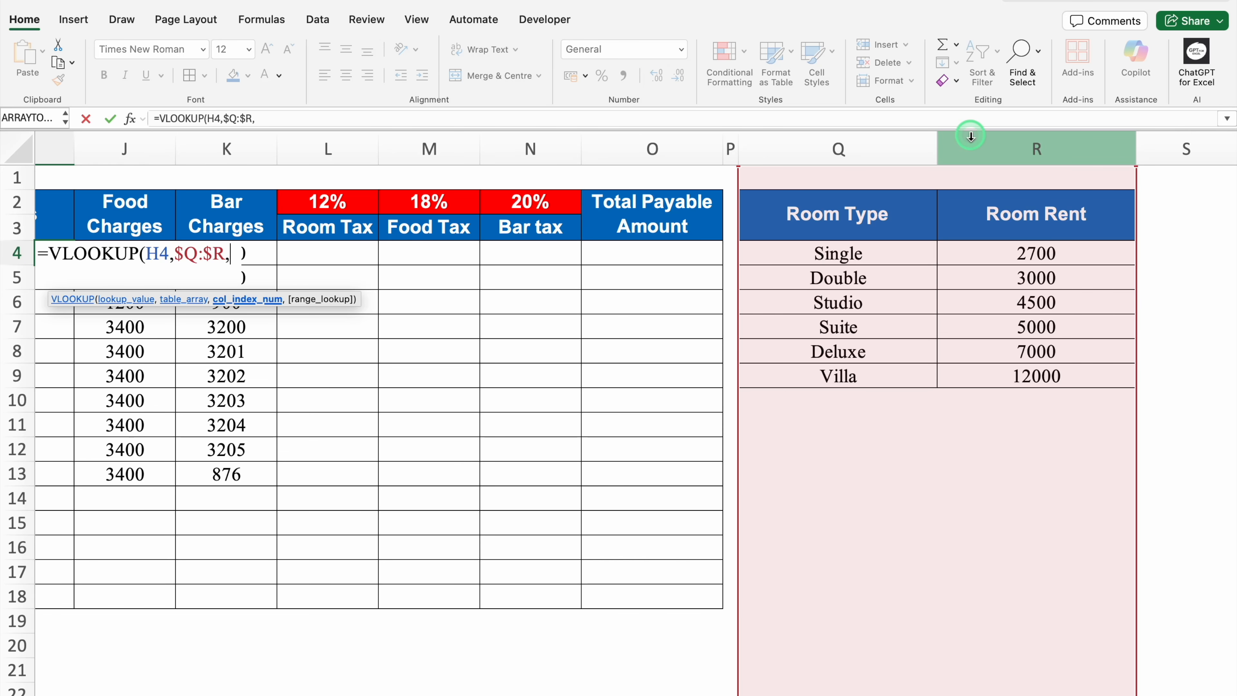
{"action": "type", "text": "2,"}
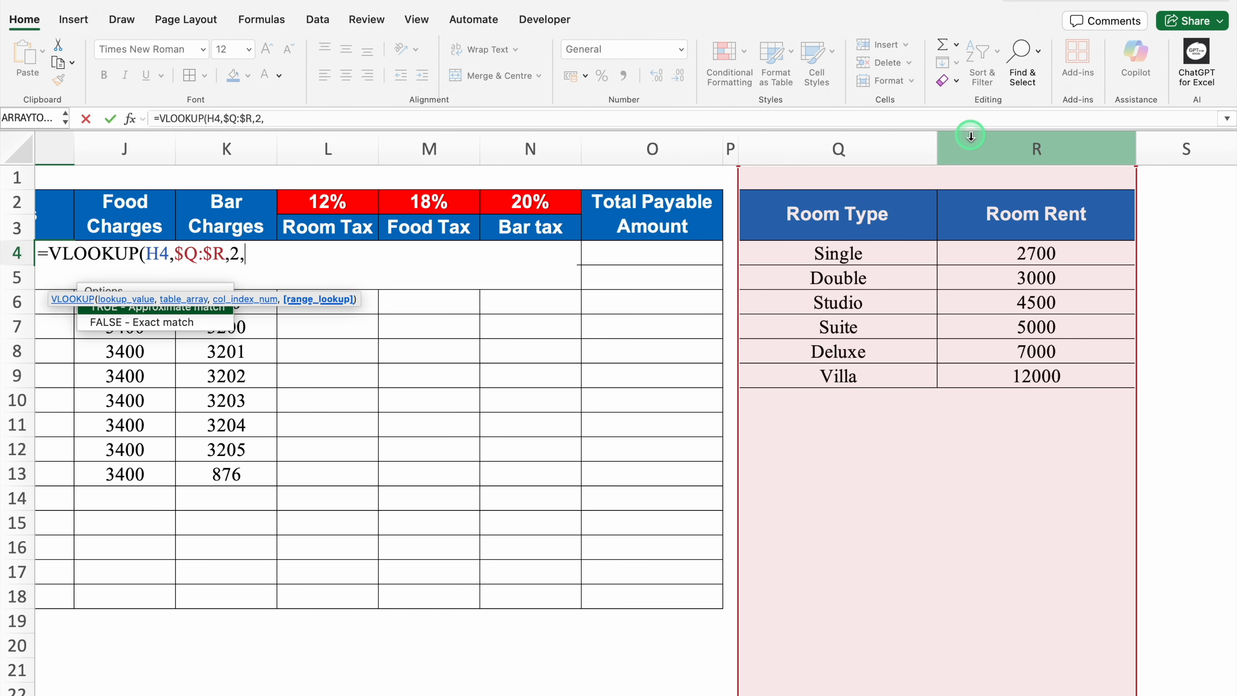
{"action": "type", "text": "0"}
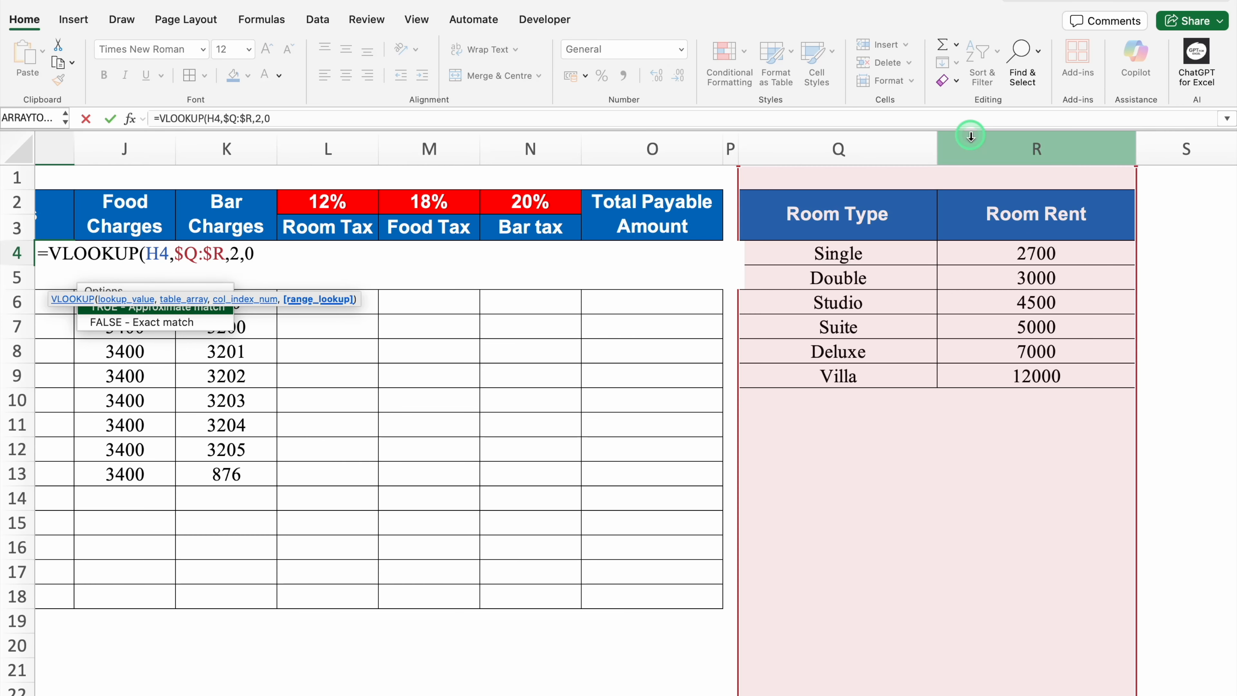
{"action": "type", "text": ")"}
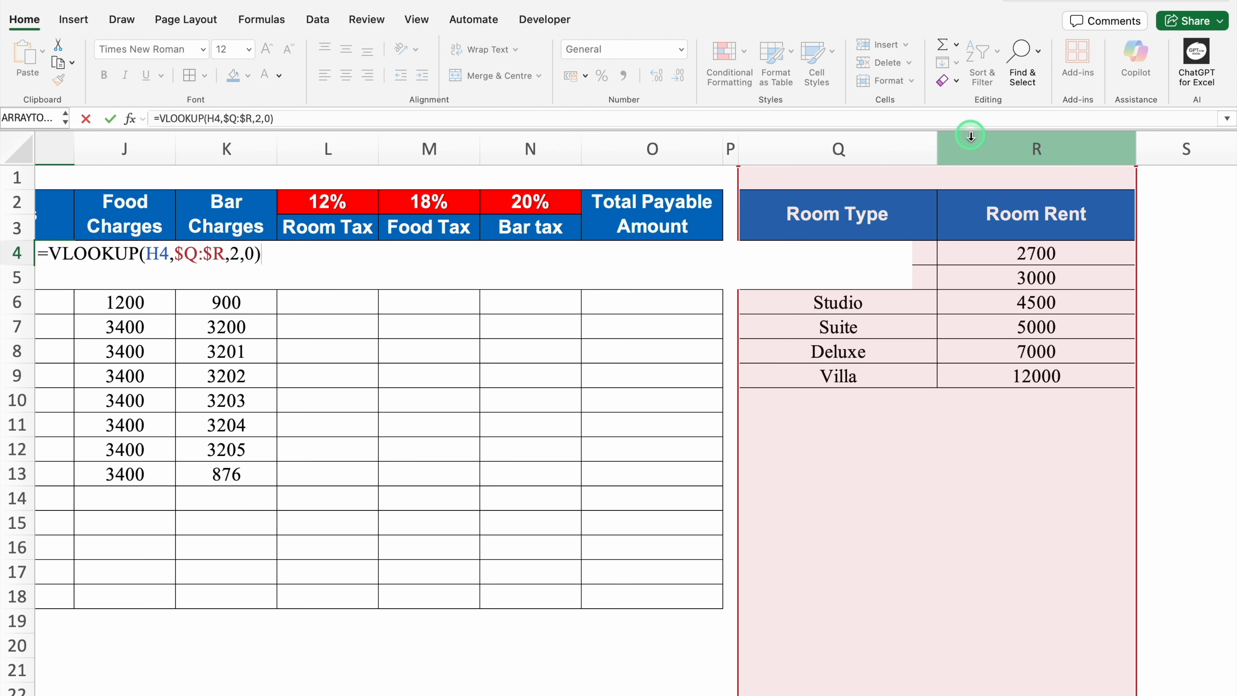
{"action": "key", "text": "Return"}
Narrow the Room Charges column and centre its contents horizontally
{"action": "scroll", "coordinate": [970, 136], "scroll_direction": "left", "scroll_amount": 10}
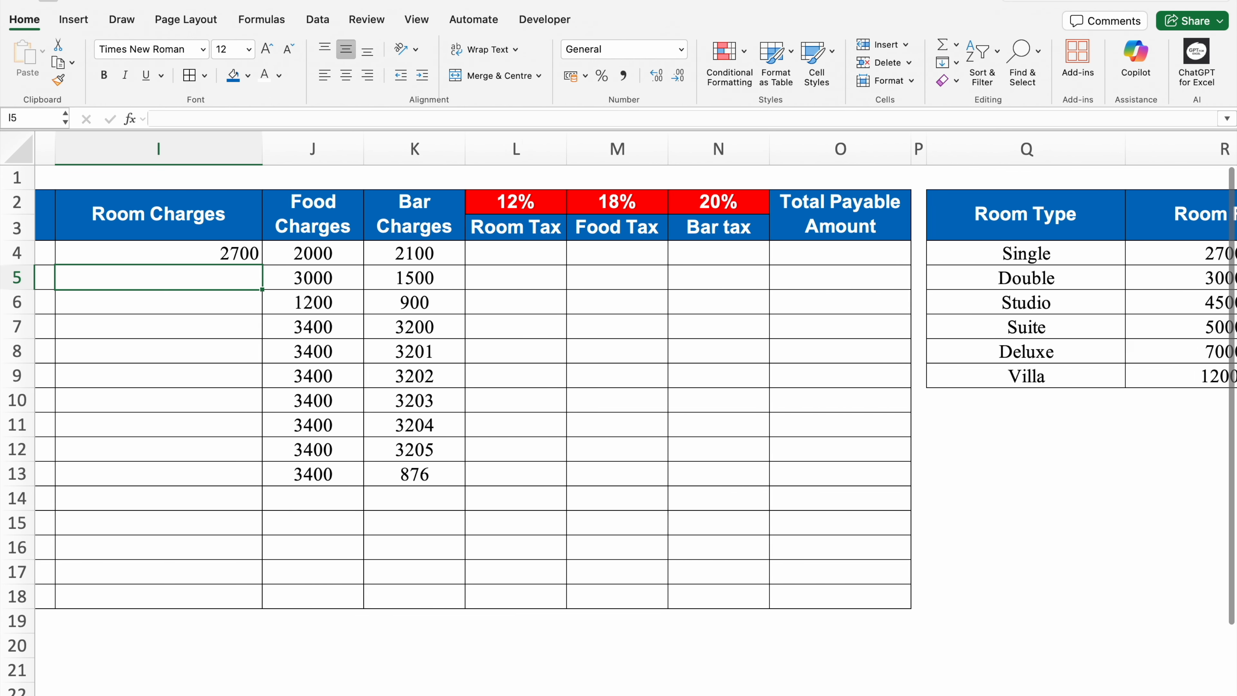
{"action": "scroll", "coordinate": [639, 693], "scroll_direction": "left", "scroll_amount": 2}
{"action": "left_click_drag", "start_coordinate": [618, 149], "coordinate": [531, 151]}
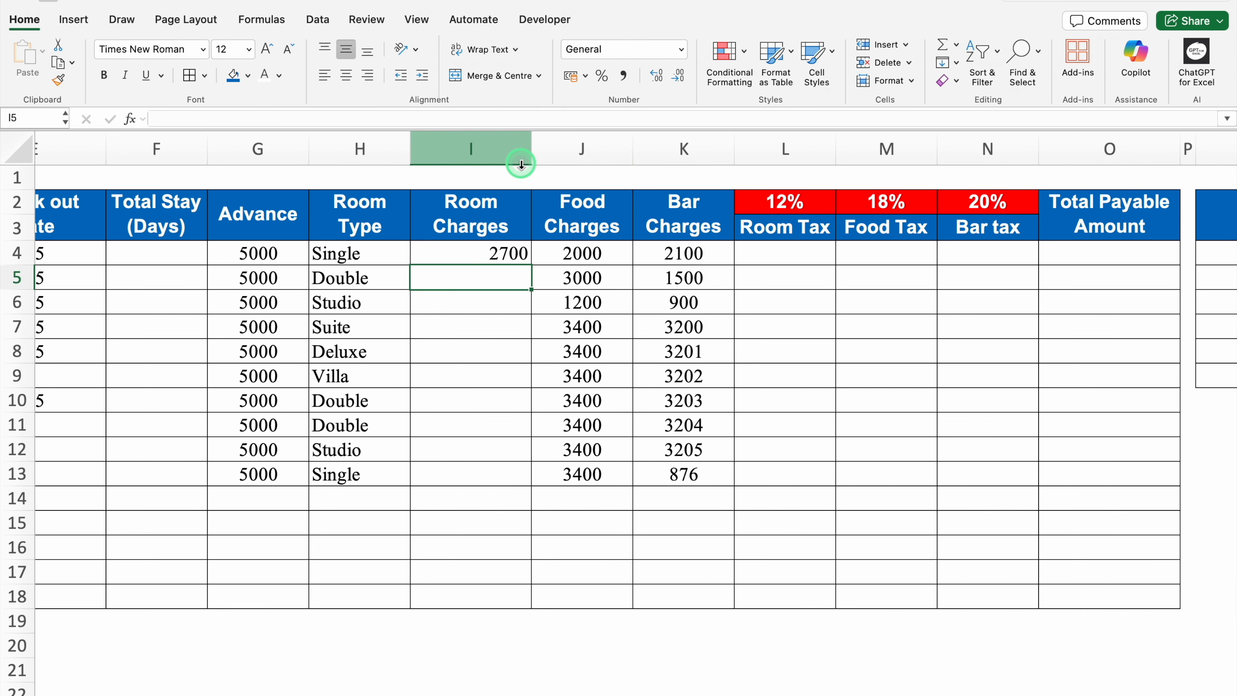
{"action": "left_click", "coordinate": [492, 148]}
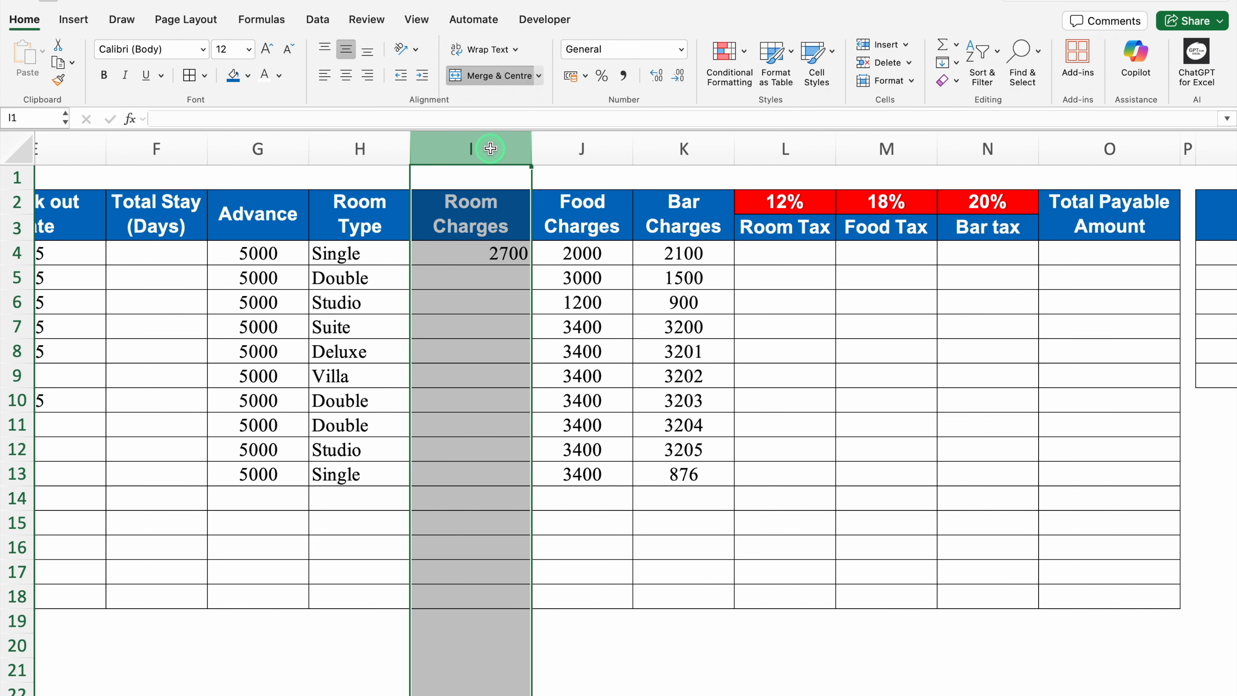
{"action": "left_click", "coordinate": [346, 76]}
Try filling the room rent lookup from I4 down to I17, and undo the fill
{"action": "left_click", "coordinate": [475, 246]}
{"action": "left_click_drag", "start_coordinate": [533, 265], "coordinate": [514, 585]}
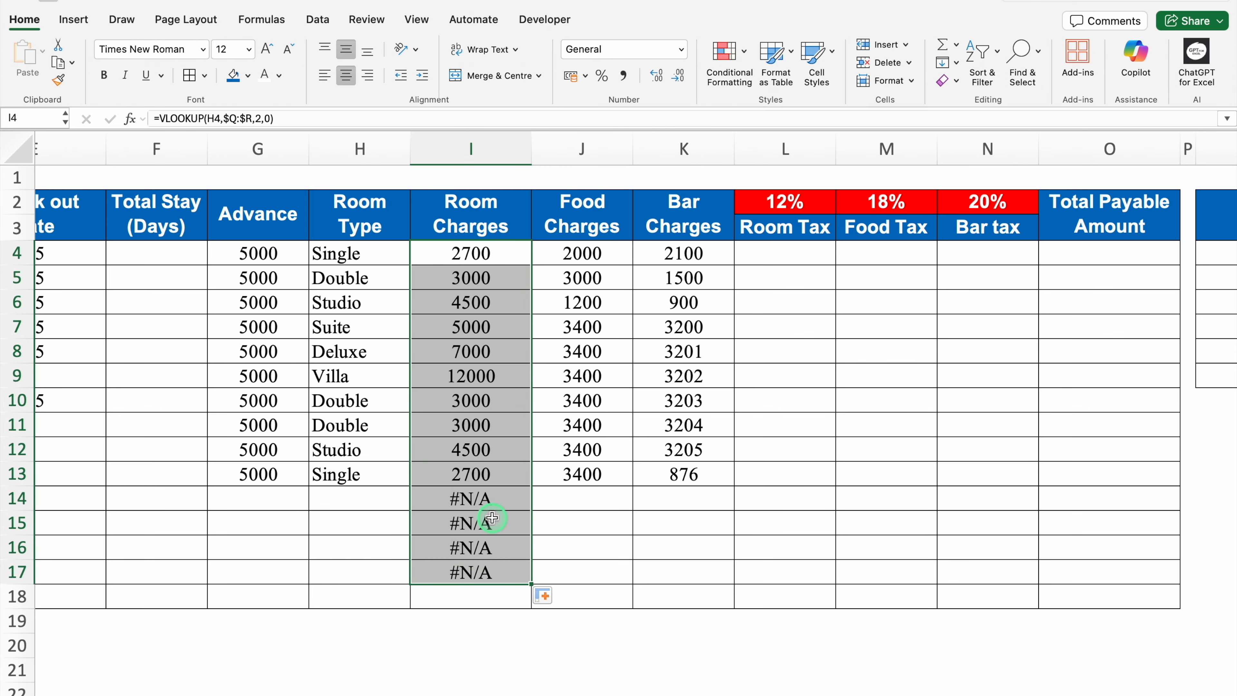
{"action": "left_click", "coordinate": [493, 498]}
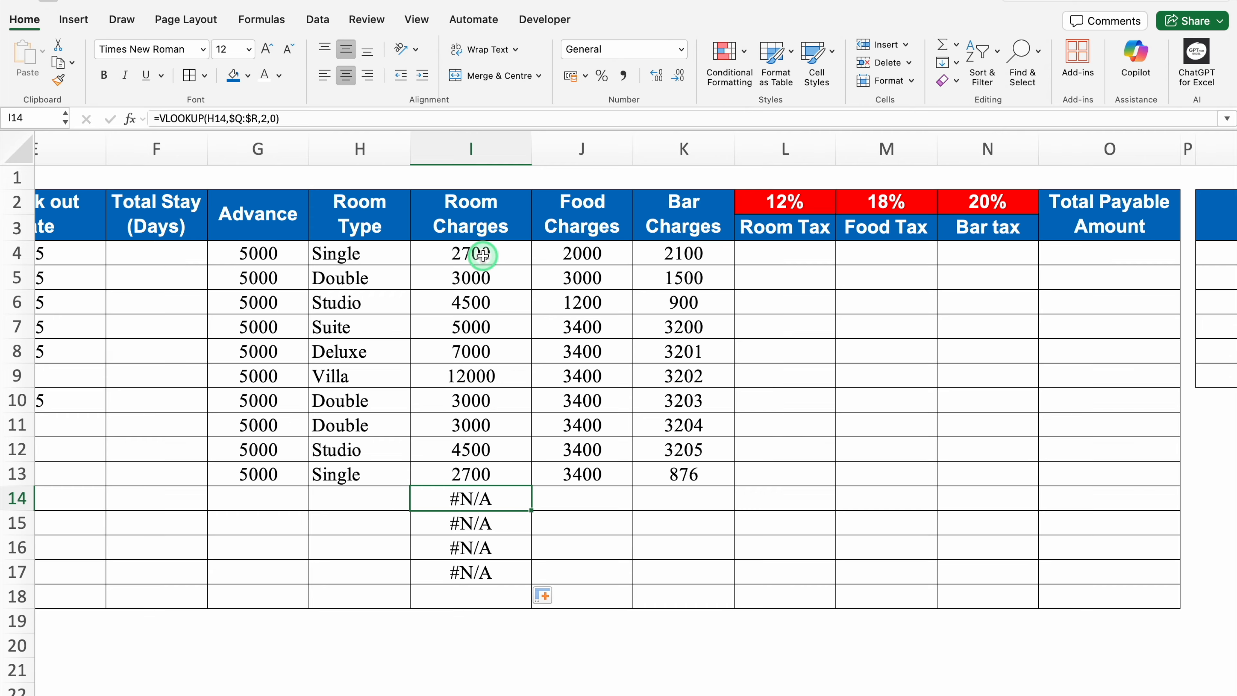
{"action": "key", "text": "super+z"}
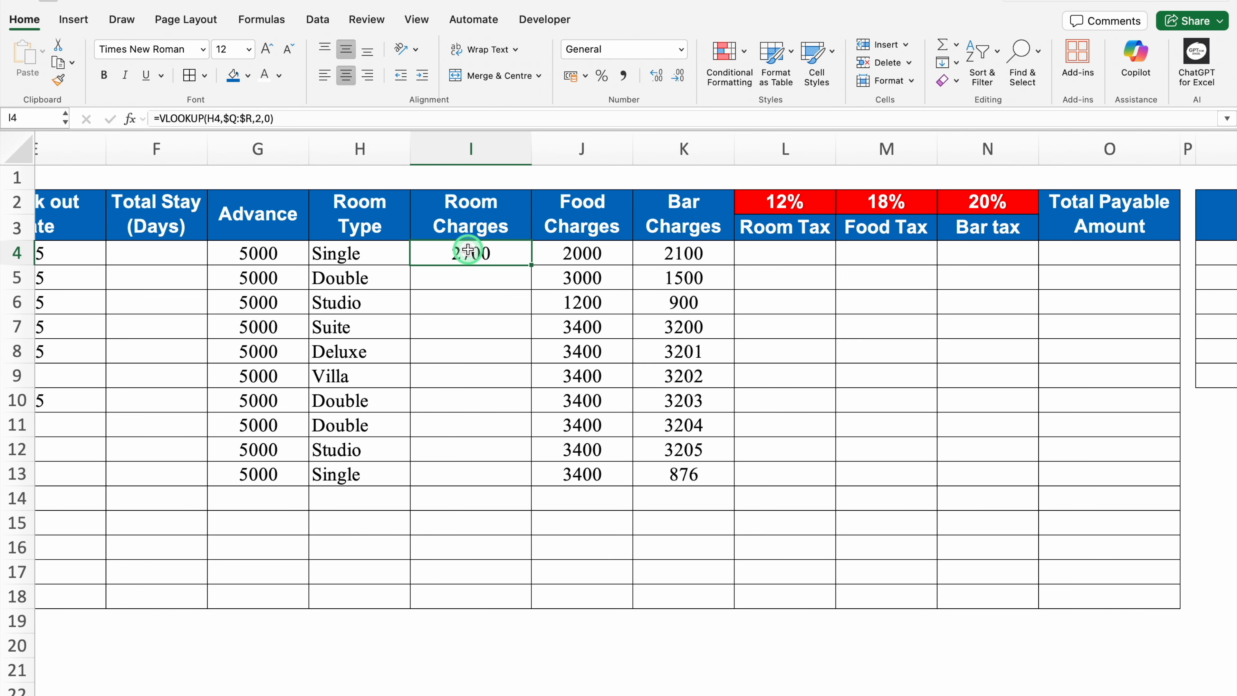
Multiply the room rent lookup in I4 by the total stay days in F4, making it =VLOOKUP(H4,$Q:$R,2,0)*F4
{"action": "double_click", "coordinate": [468, 250]}
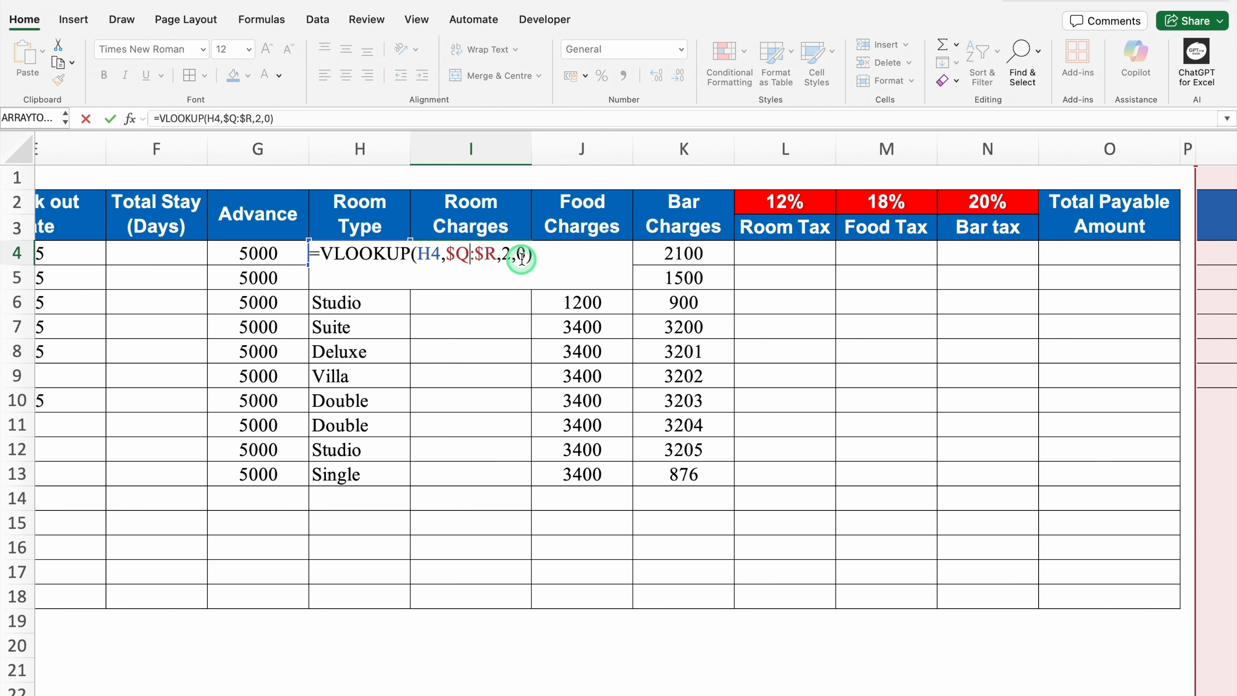
{"action": "left_click", "coordinate": [534, 254]}
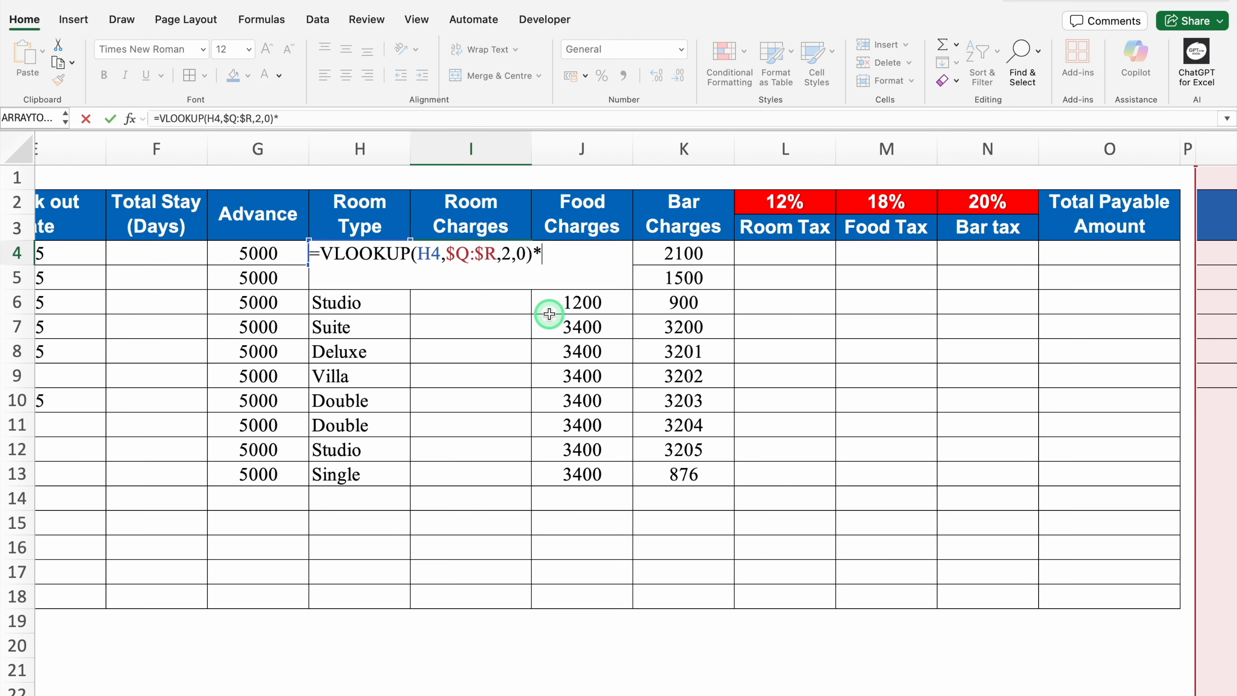
{"action": "left_click", "coordinate": [167, 256]}
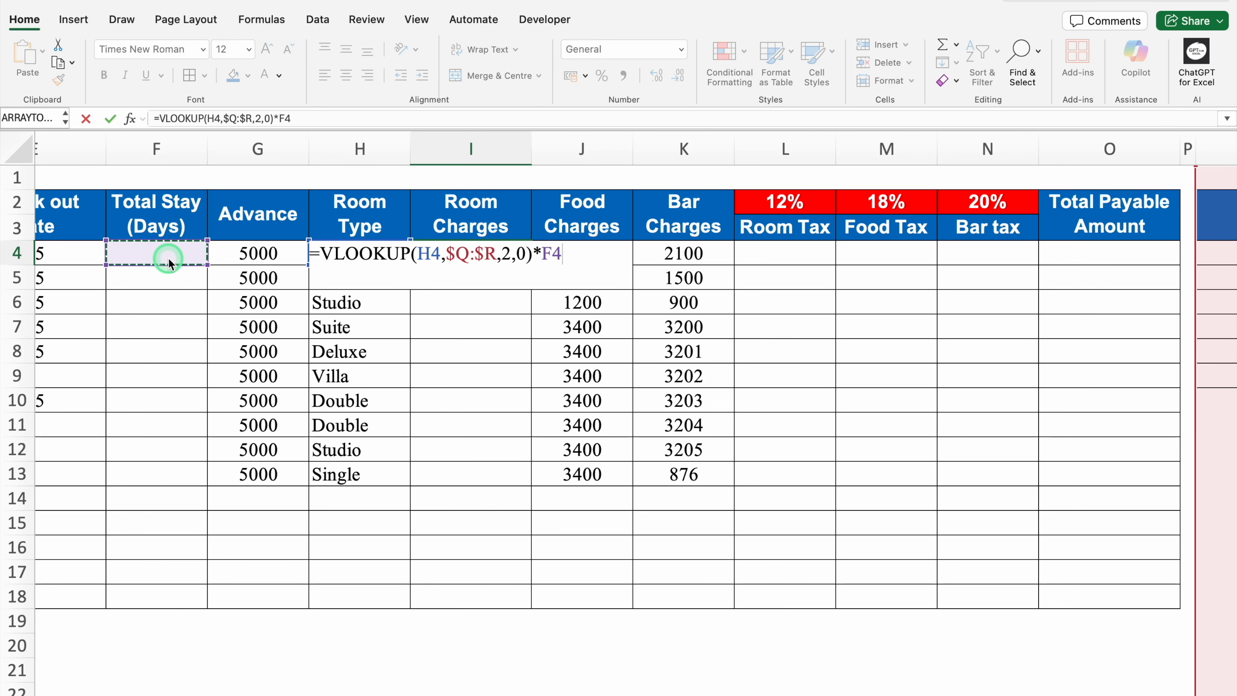
{"action": "key", "text": "Return"}
Wrap the I4 formula as =IFERROR(VLOOKUP(H4,$Q:$R,2,0)*F4,"") and fill it down to I18
{"action": "left_click", "coordinate": [489, 254]}
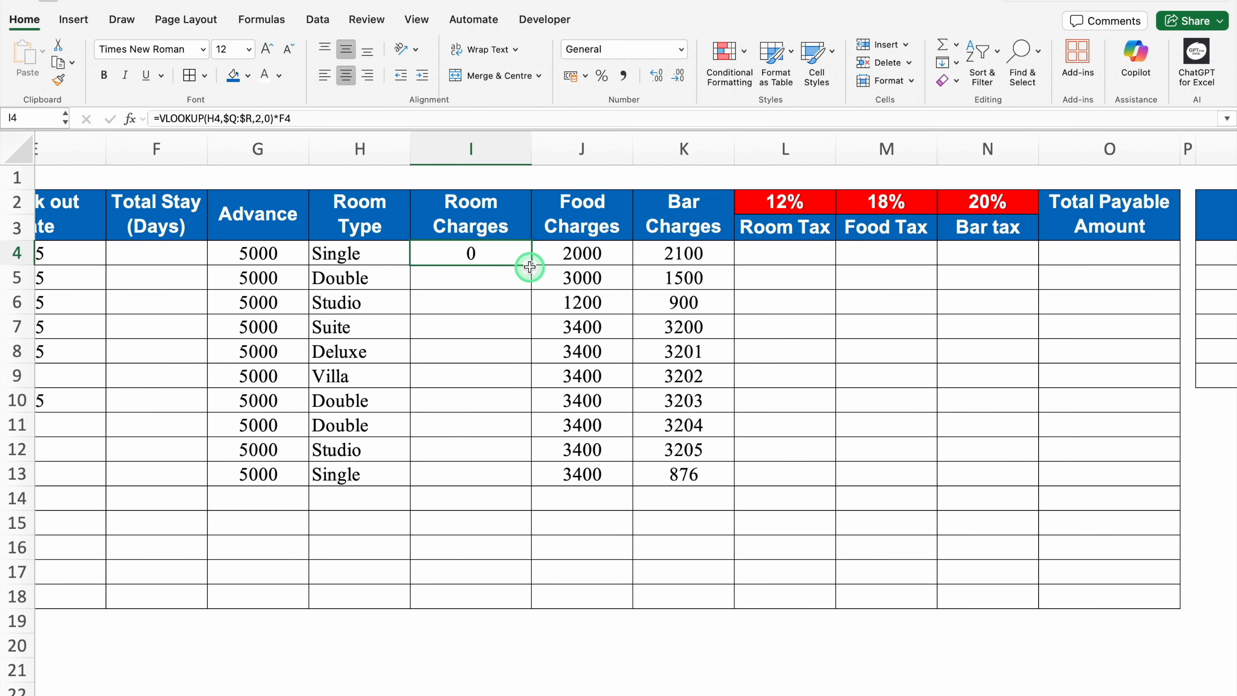
{"action": "double_click", "coordinate": [477, 253]}
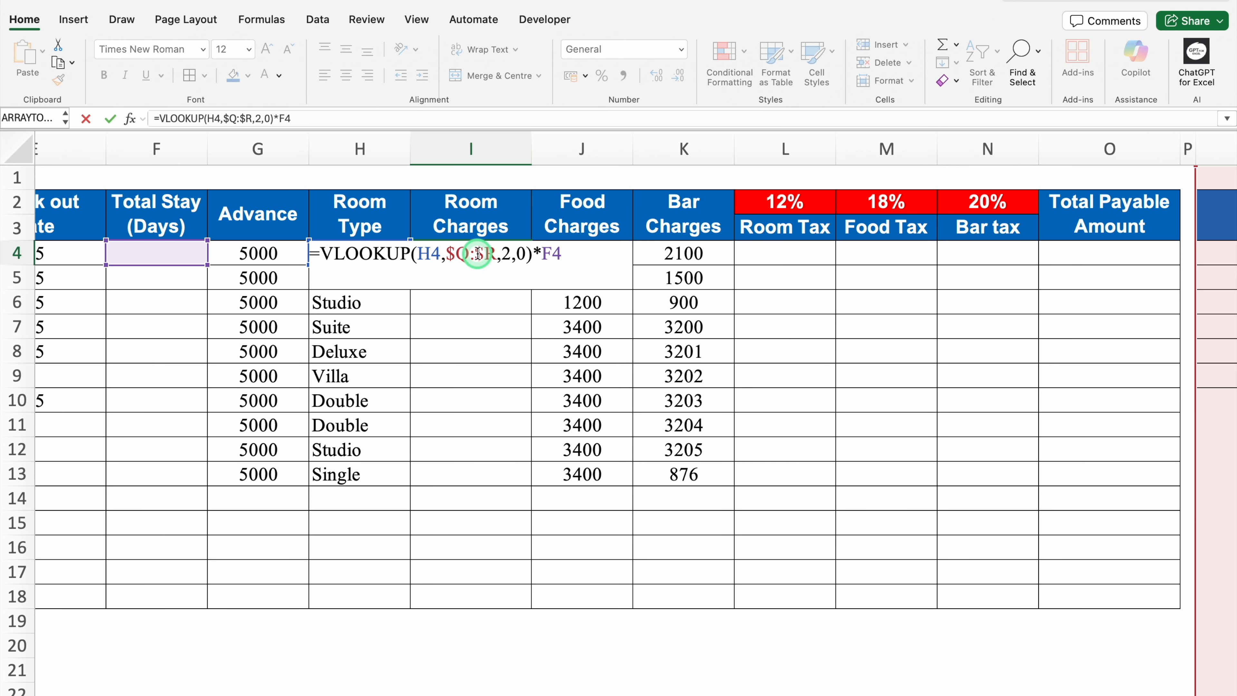
{"action": "left_click", "coordinate": [321, 253]}
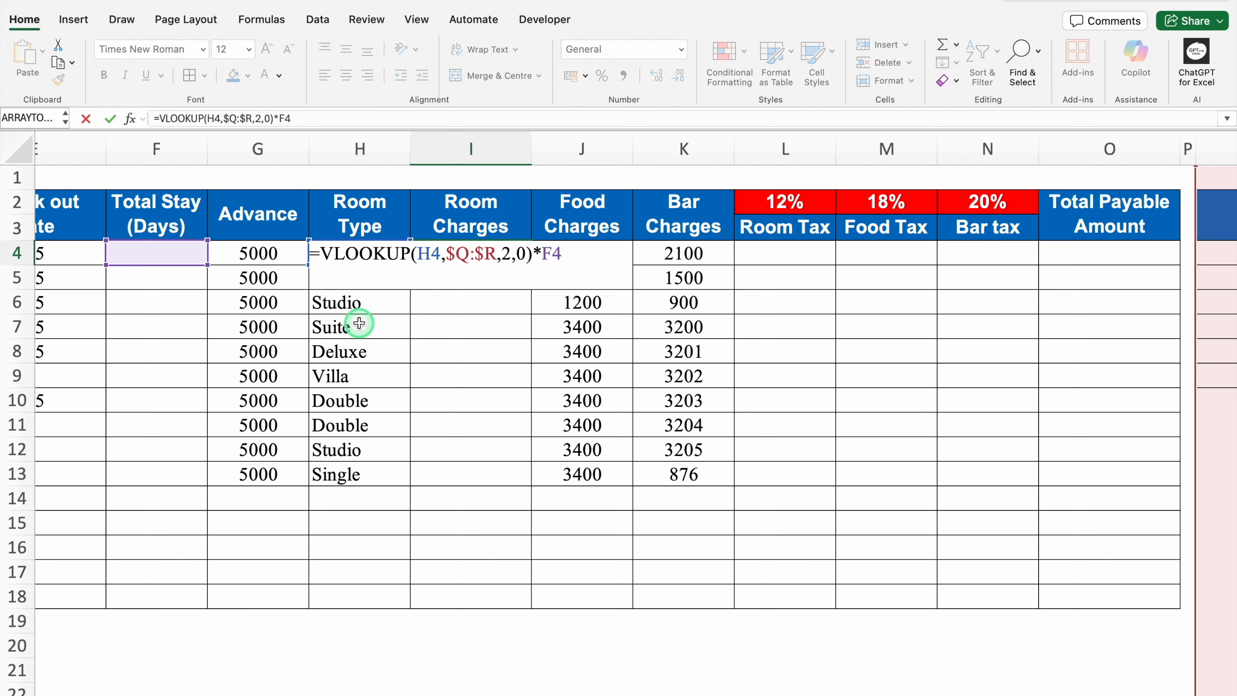
{"action": "type", "text": "IFE"}
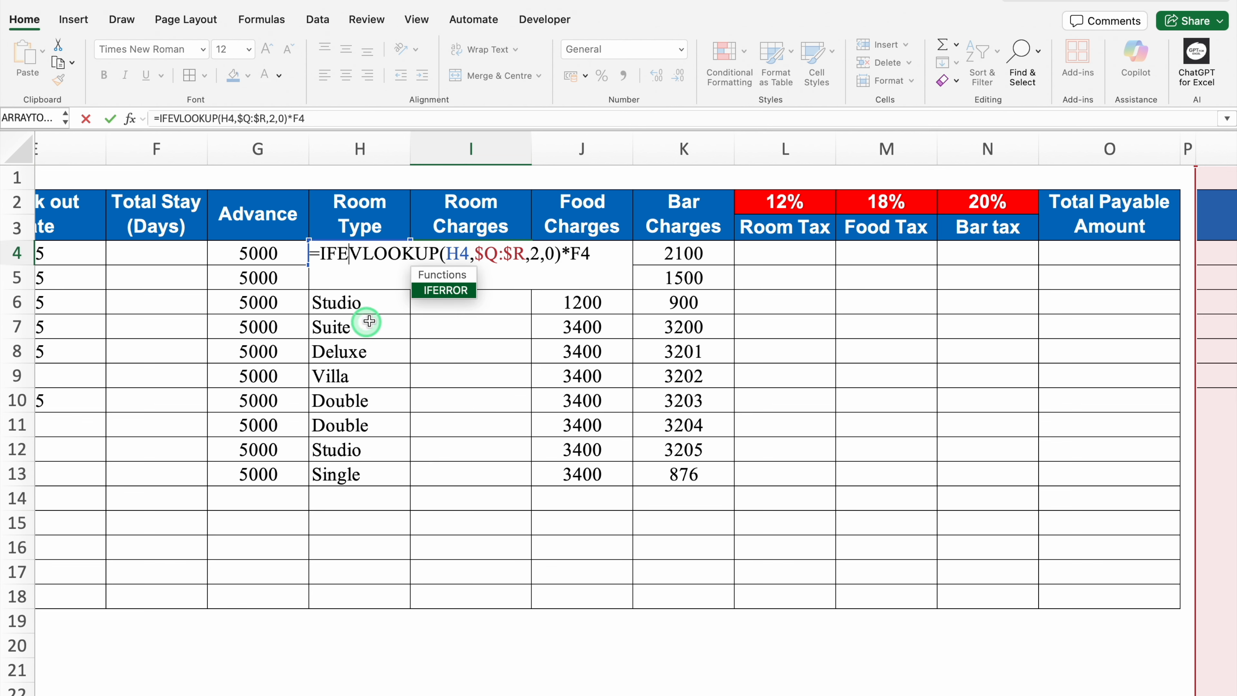
{"action": "double_click", "coordinate": [445, 291]}
{"action": "left_click", "coordinate": [550, 253]}
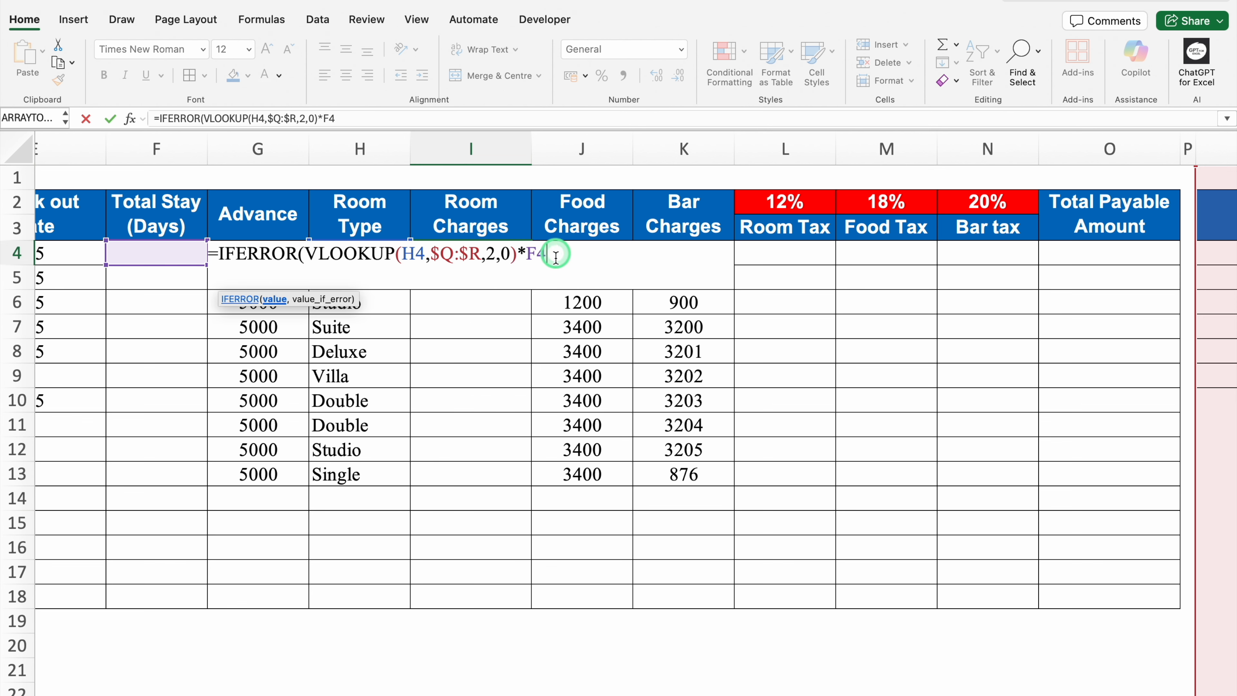
{"action": "type", "text": ","}
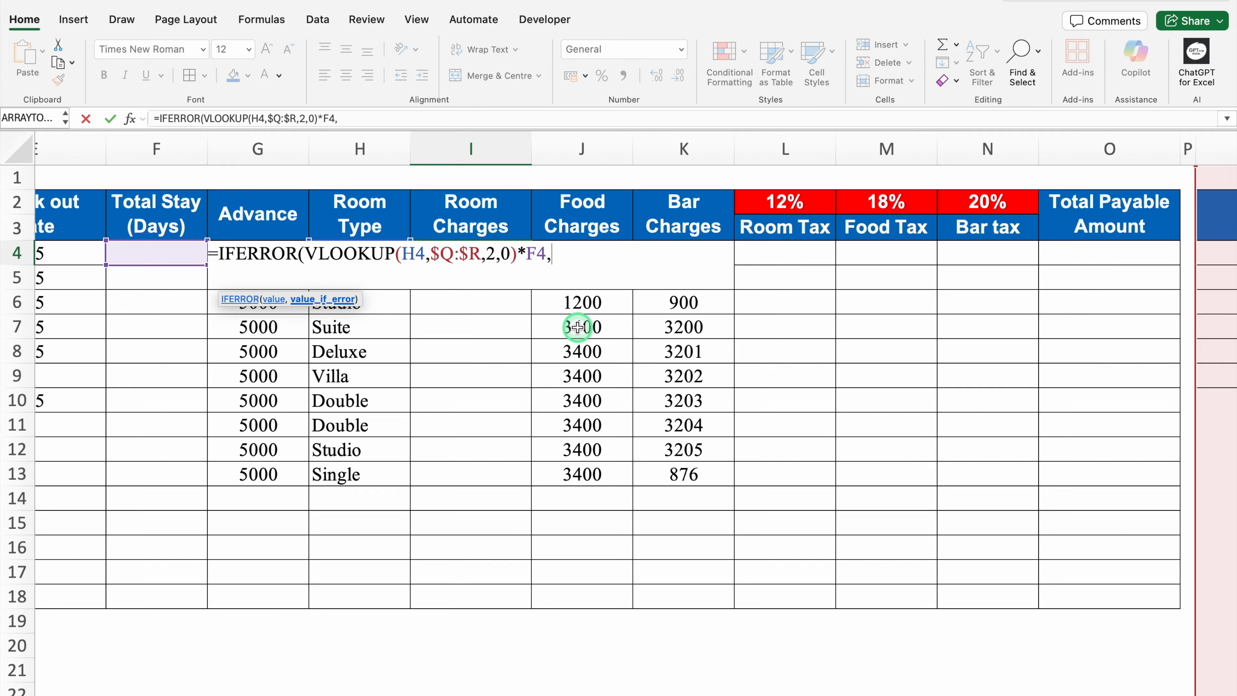
{"action": "type", "text": "\"\")"}
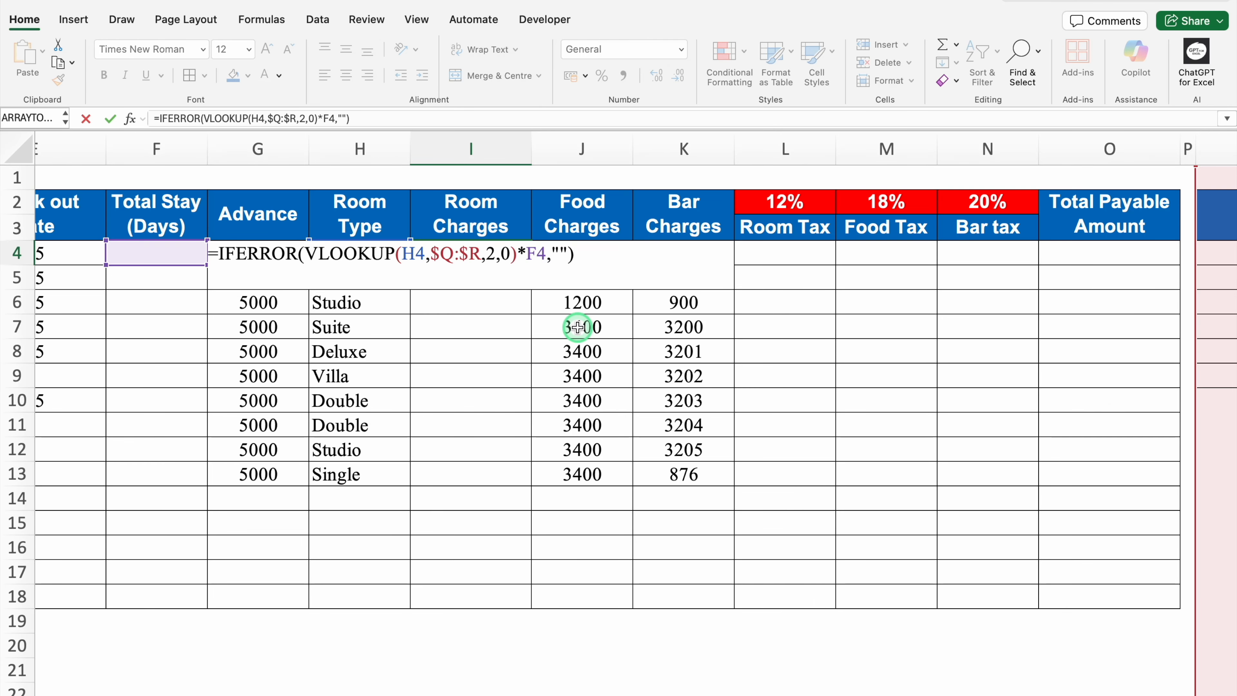
{"action": "key", "text": "Return"}
{"action": "left_click", "coordinate": [525, 257]}
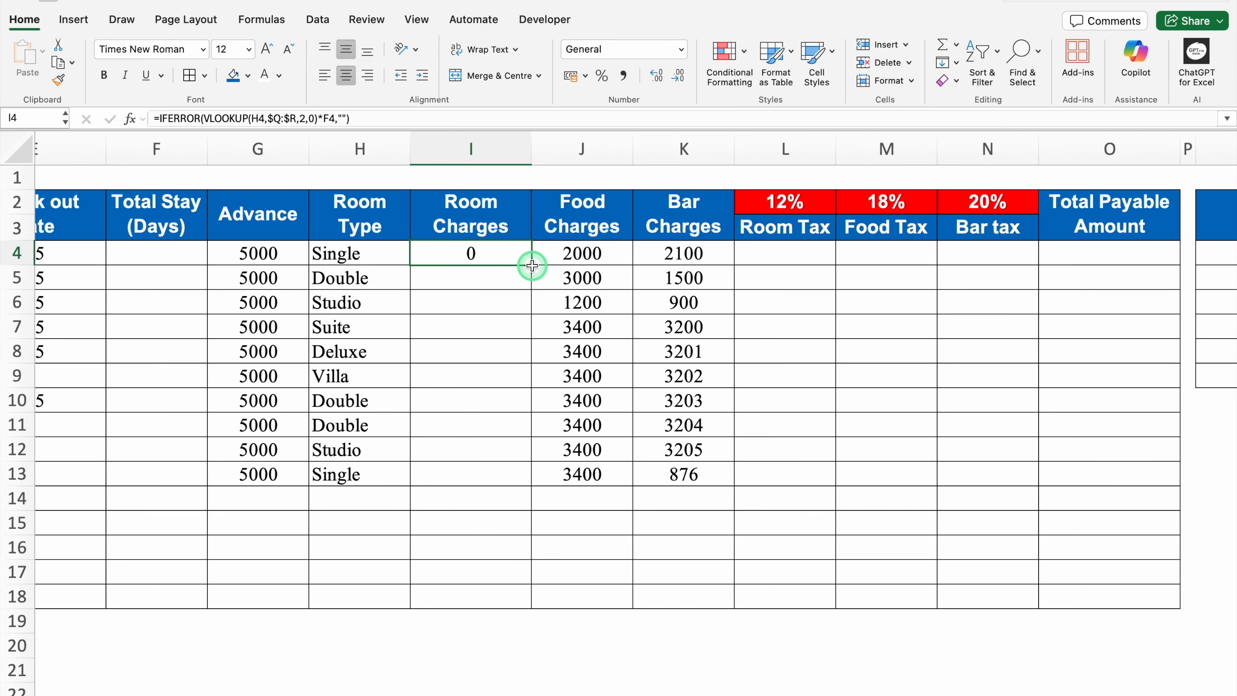
{"action": "left_click_drag", "start_coordinate": [531, 265], "coordinate": [517, 599]}
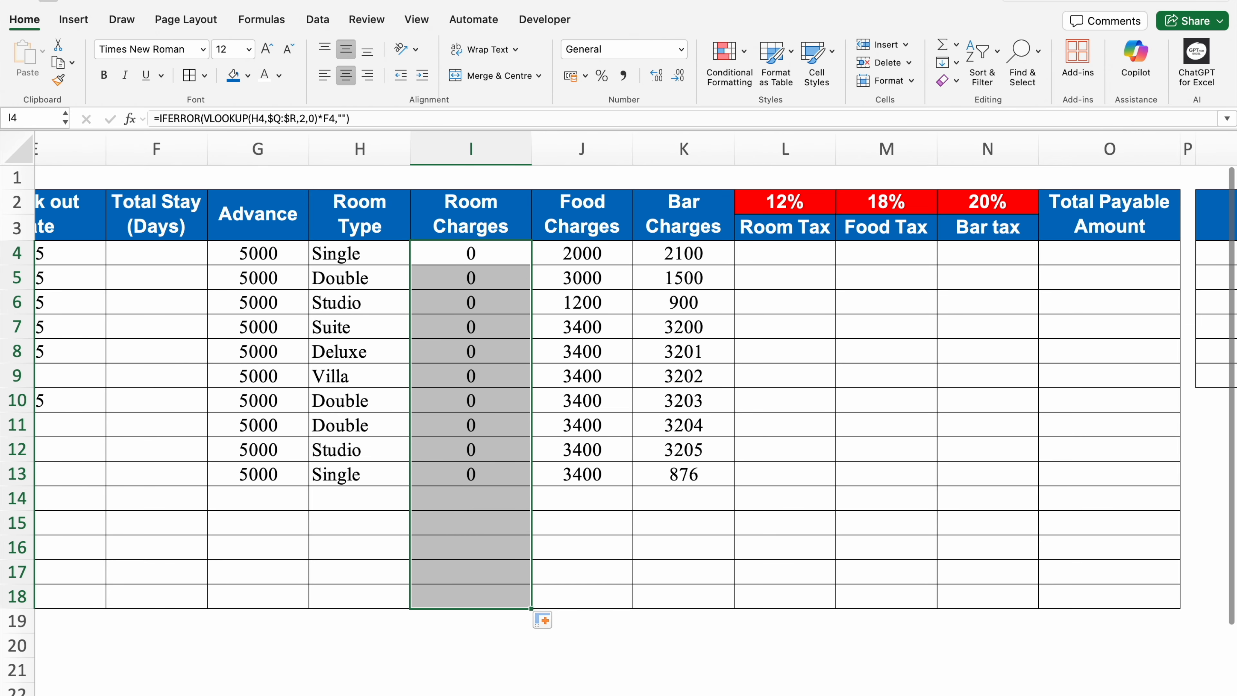
Calculate the first guest's total stay in F4 as check-out date minus check-in date with =E4-D4
{"action": "scroll", "coordinate": [618, 692], "scroll_direction": "left", "scroll_amount": 3}
{"action": "scroll", "coordinate": [618, 692], "scroll_direction": "left", "scroll_amount": 2}
{"action": "left_click", "coordinate": [534, 254]}
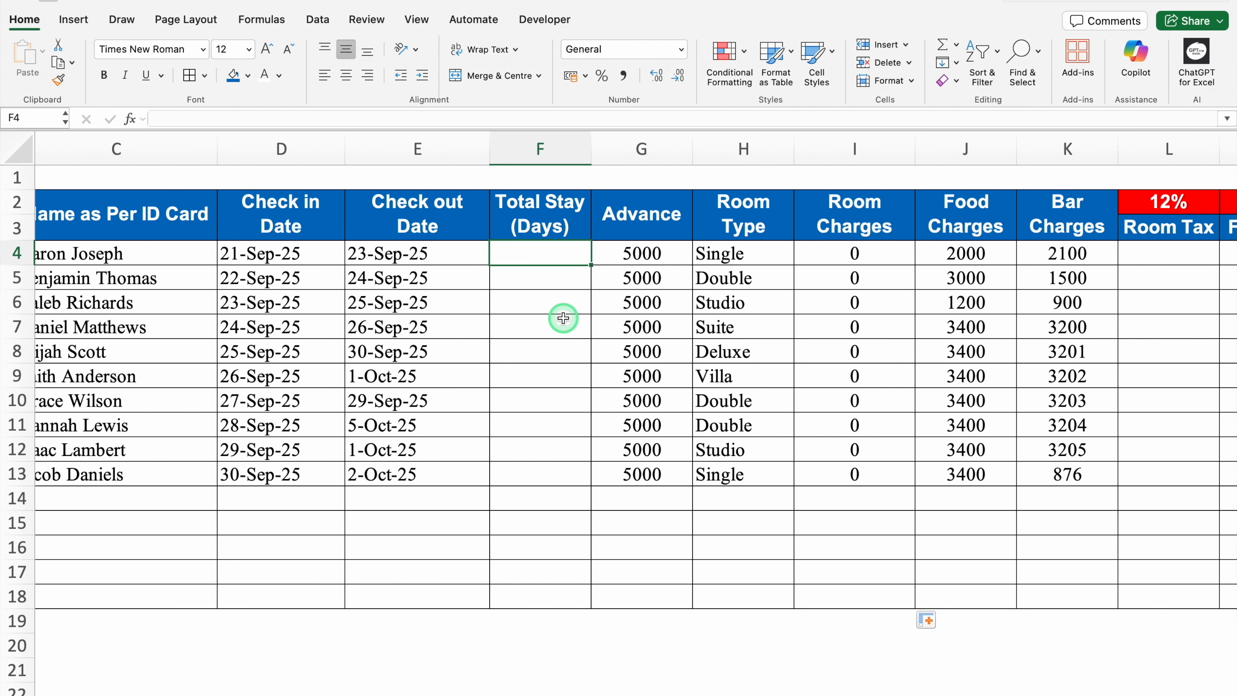
{"action": "type", "text": "="}
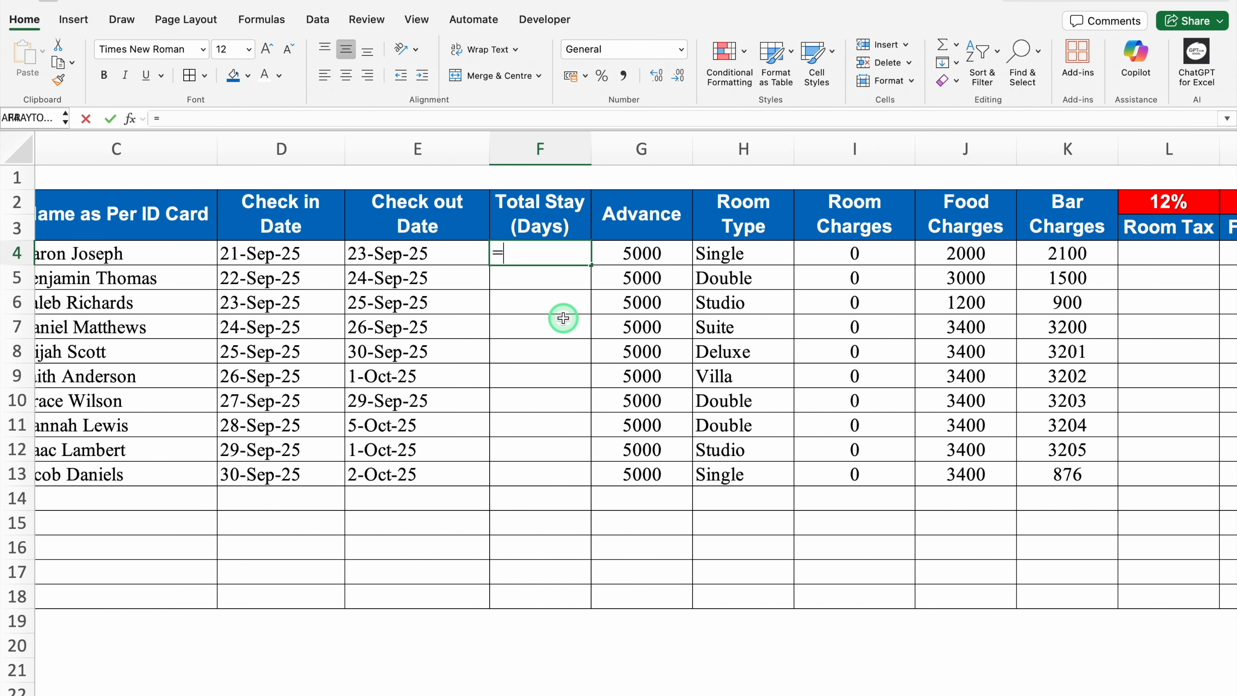
{"action": "left_click", "coordinate": [455, 253]}
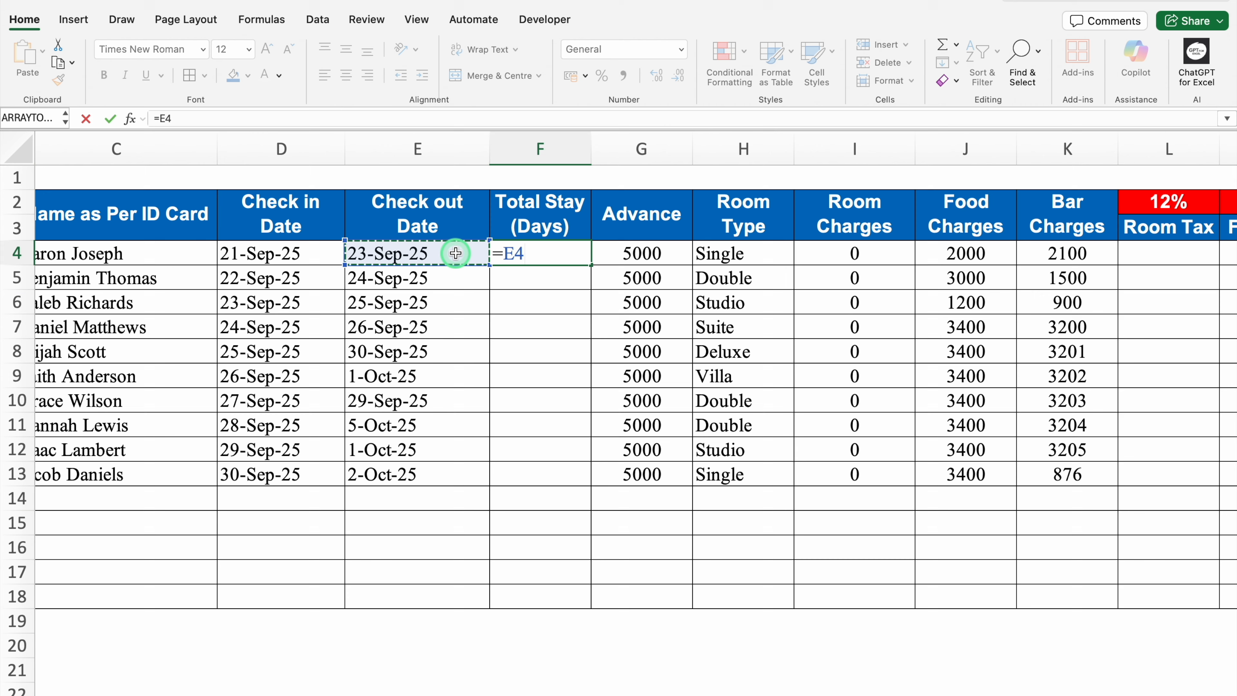
{"action": "type", "text": "-"}
{"action": "left_click", "coordinate": [307, 254]}
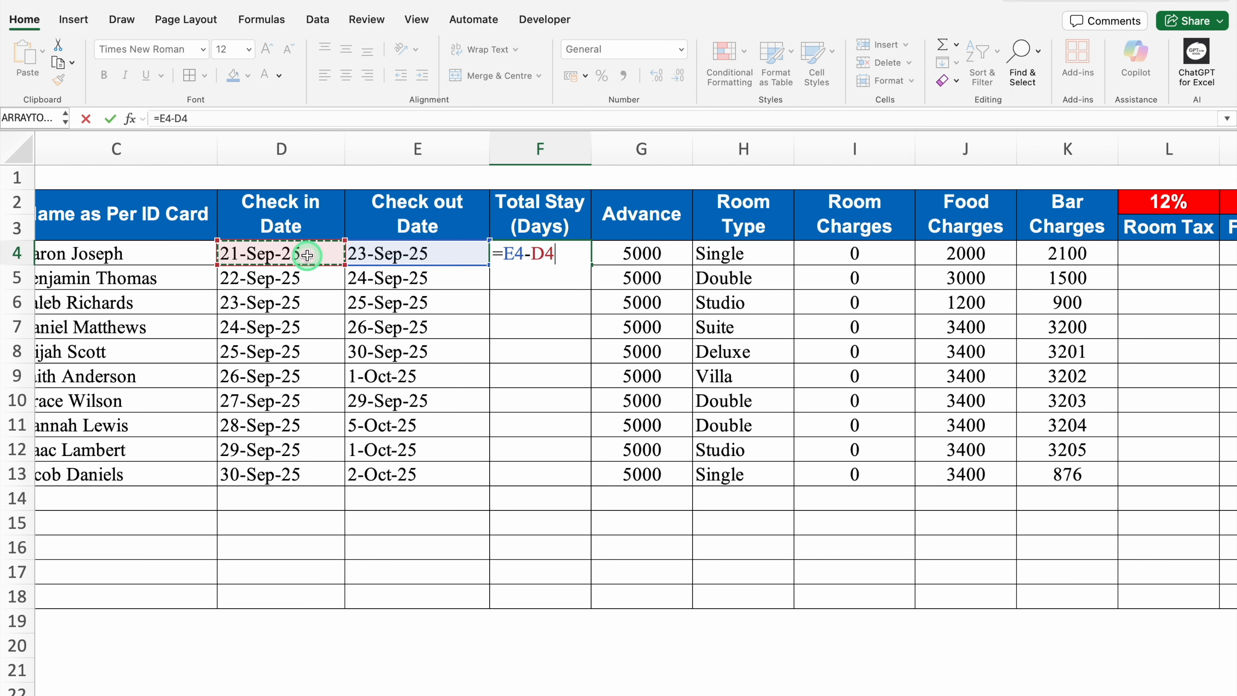
{"action": "key", "text": "Return"}
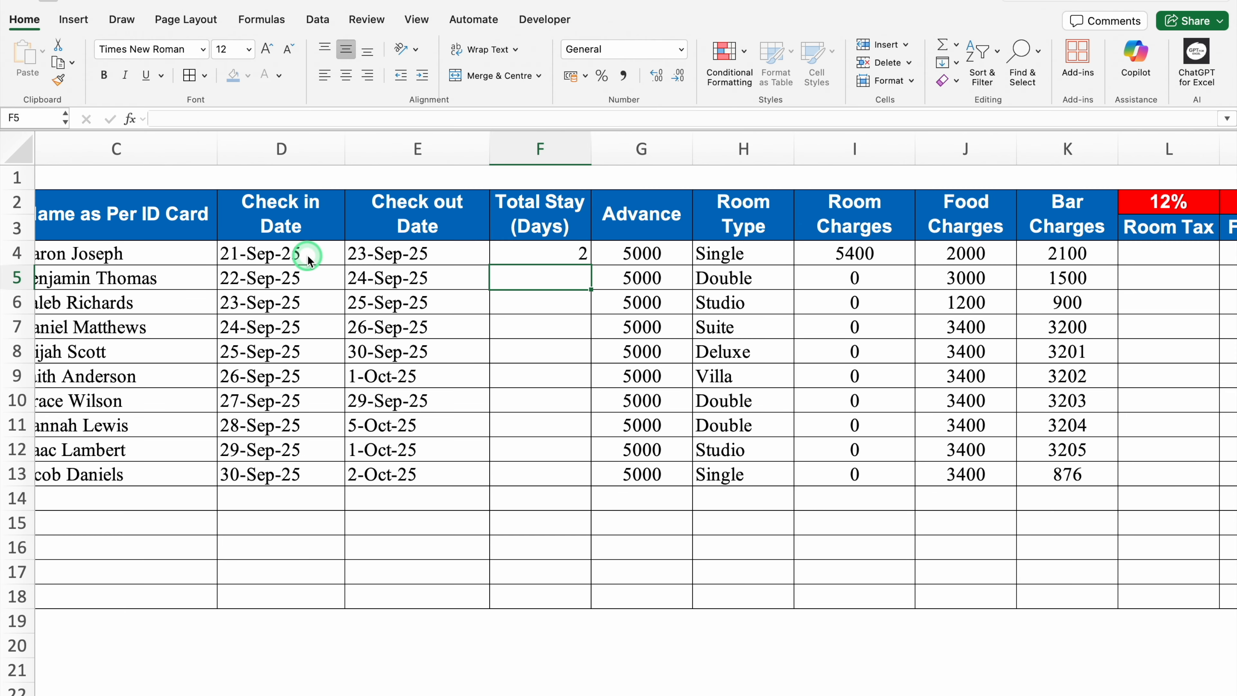
Centre the Total Stay (Days) column horizontally and fill the F4 formula down to F18
{"action": "left_click", "coordinate": [546, 153]}
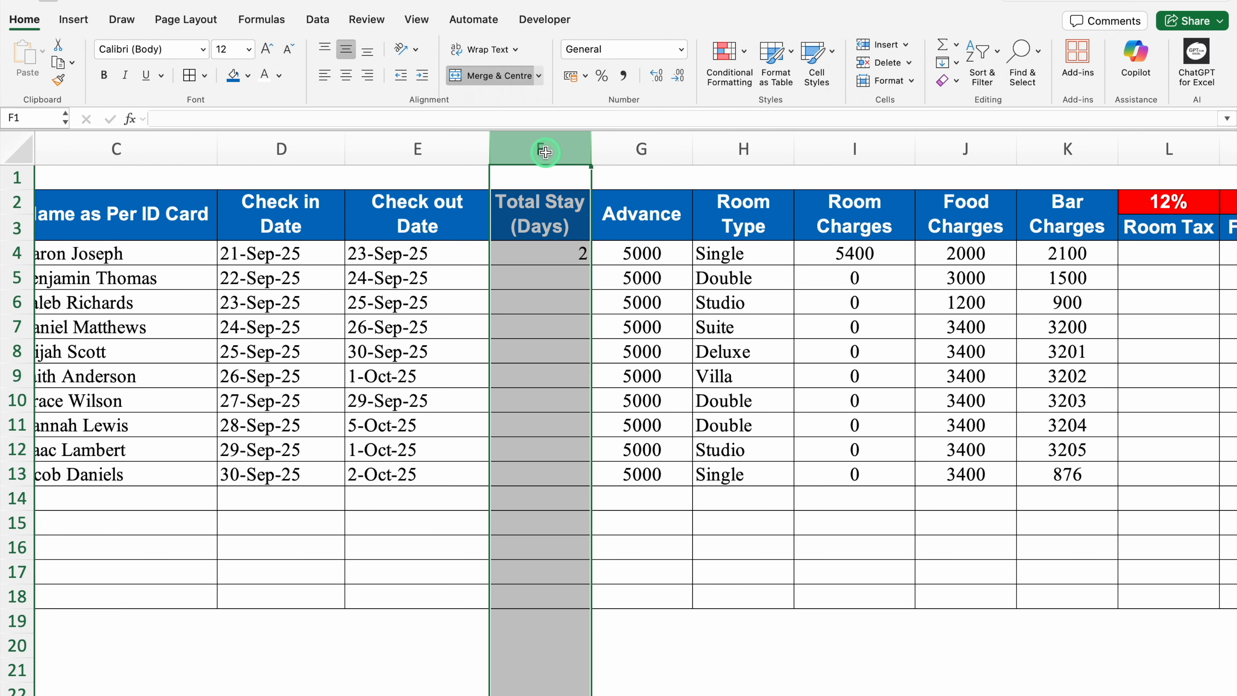
{"action": "left_click", "coordinate": [348, 77]}
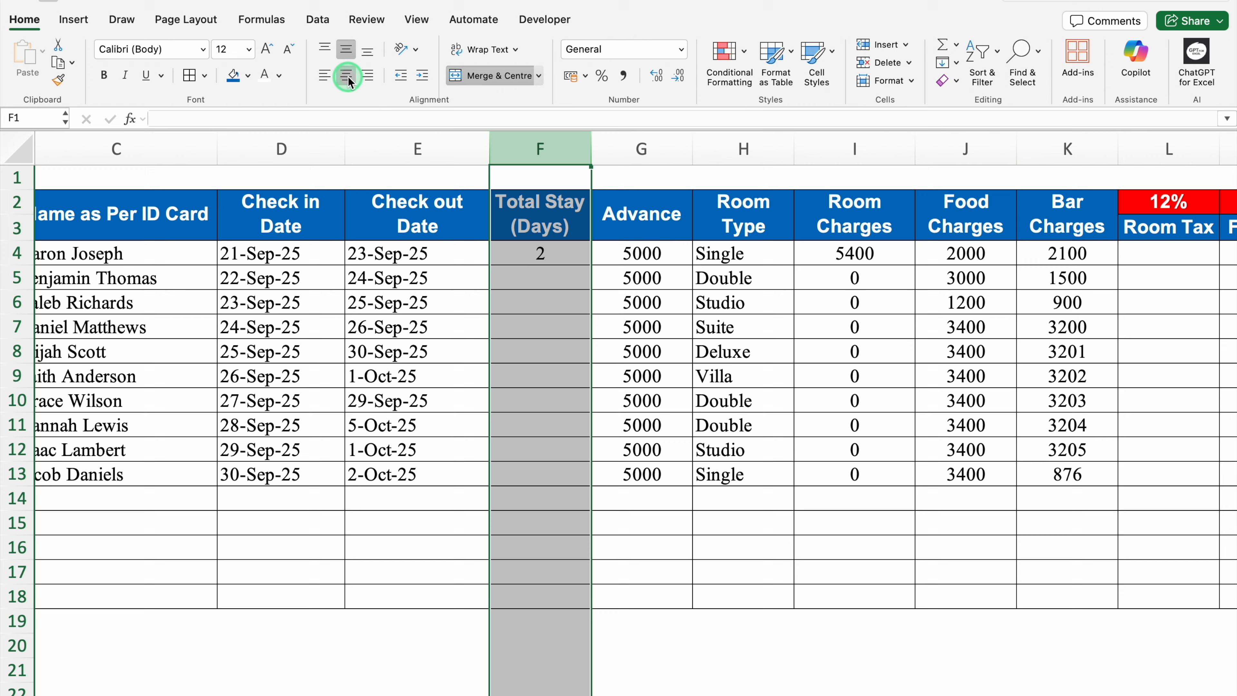
{"action": "left_click", "coordinate": [565, 253]}
{"action": "left_click_drag", "start_coordinate": [591, 267], "coordinate": [575, 605]}
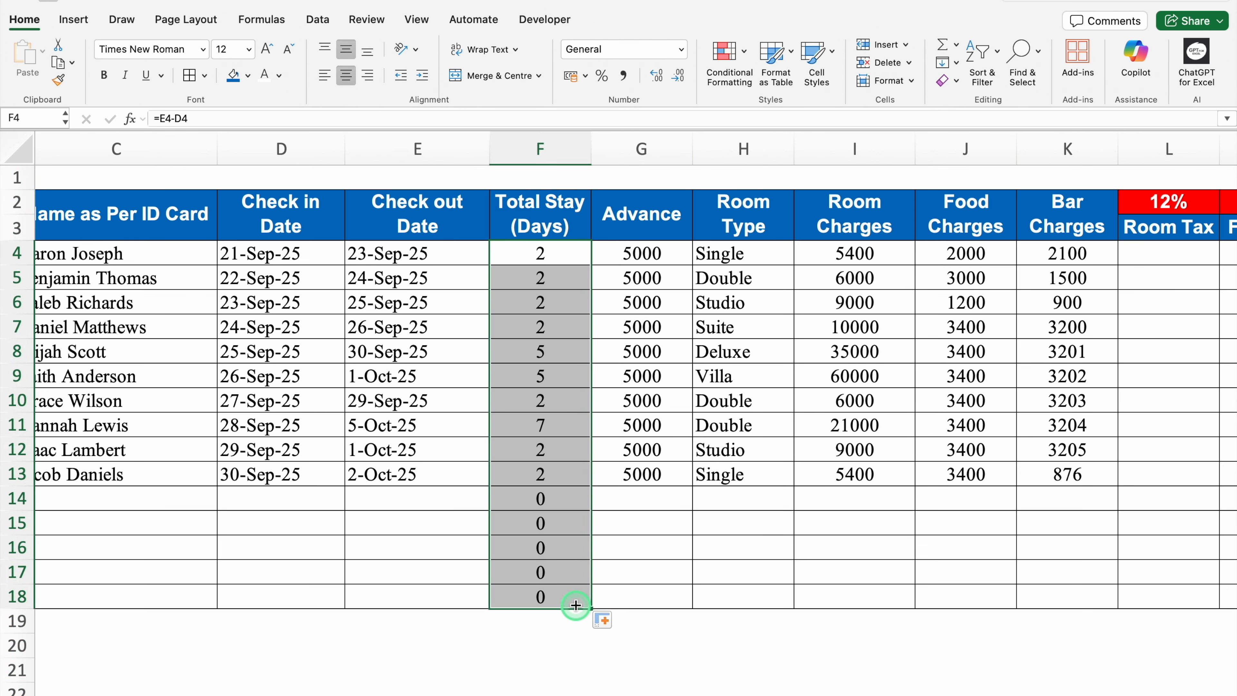
Apply the custom number format # "Days" to the total stay cells F4:F18
{"action": "key", "text": "super+1"}
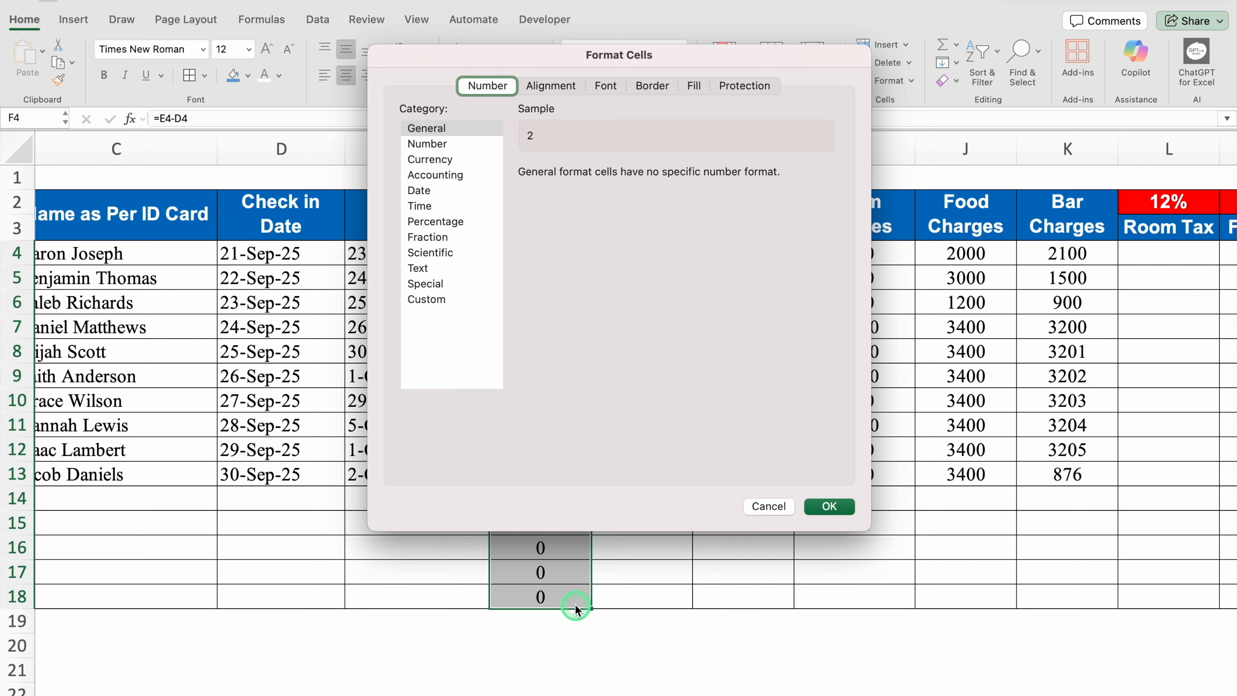
{"action": "left_click", "coordinate": [433, 300]}
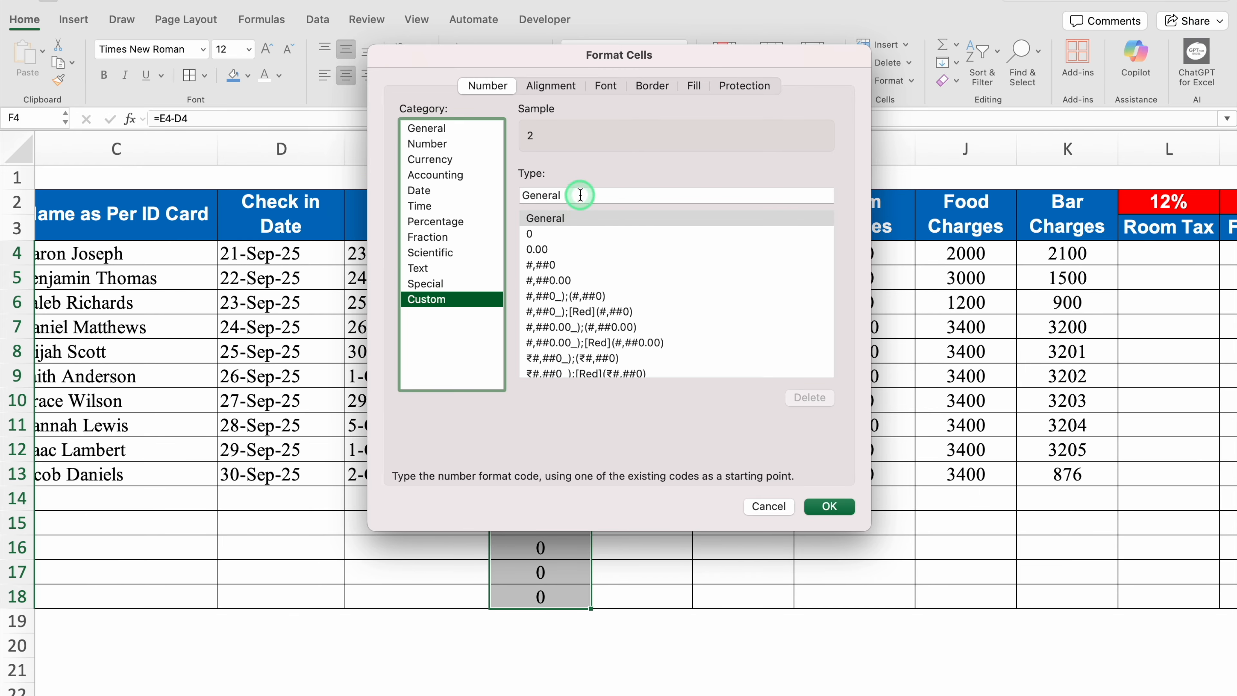
{"action": "double_click", "coordinate": [500, 195]}
{"action": "key", "text": "BackSpace"}
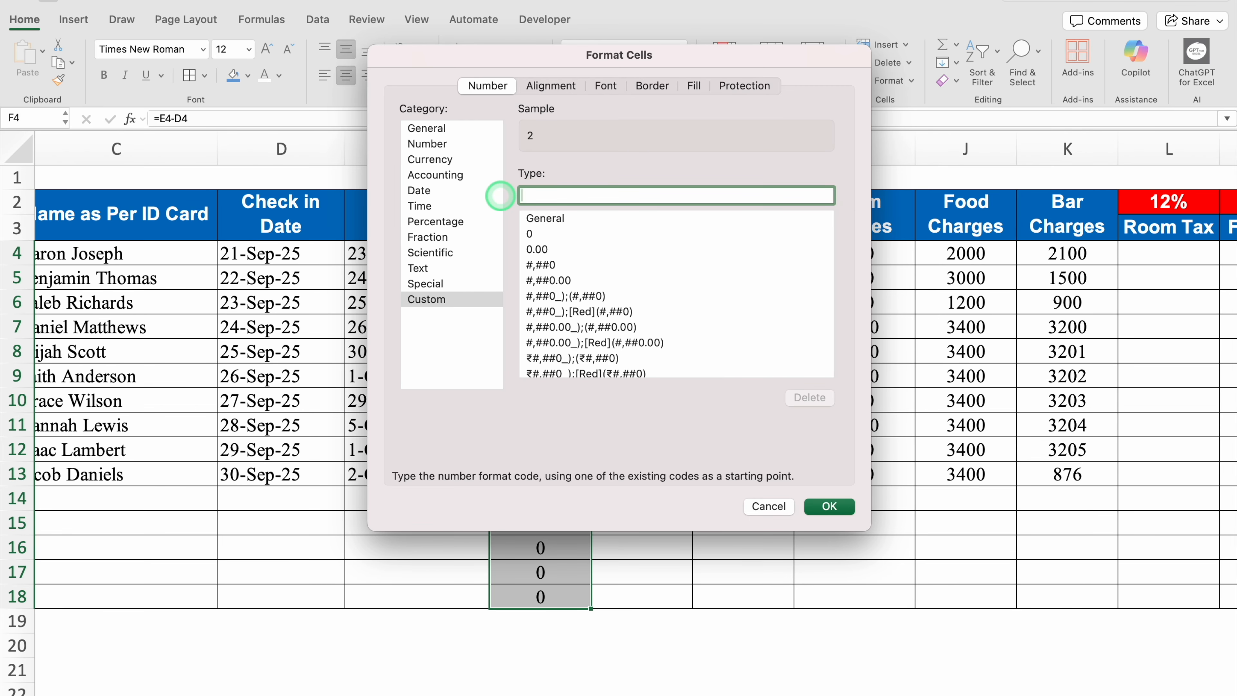
{"action": "type", "text": "#"}
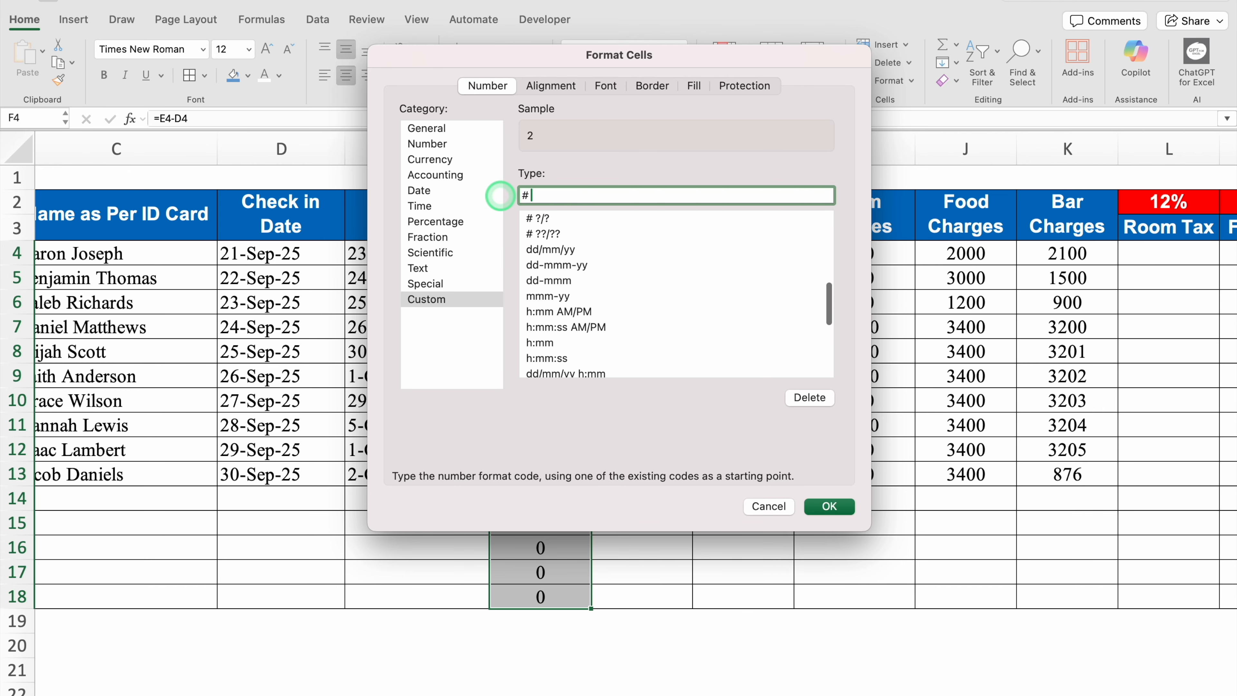
{"action": "type", "text": " \""}
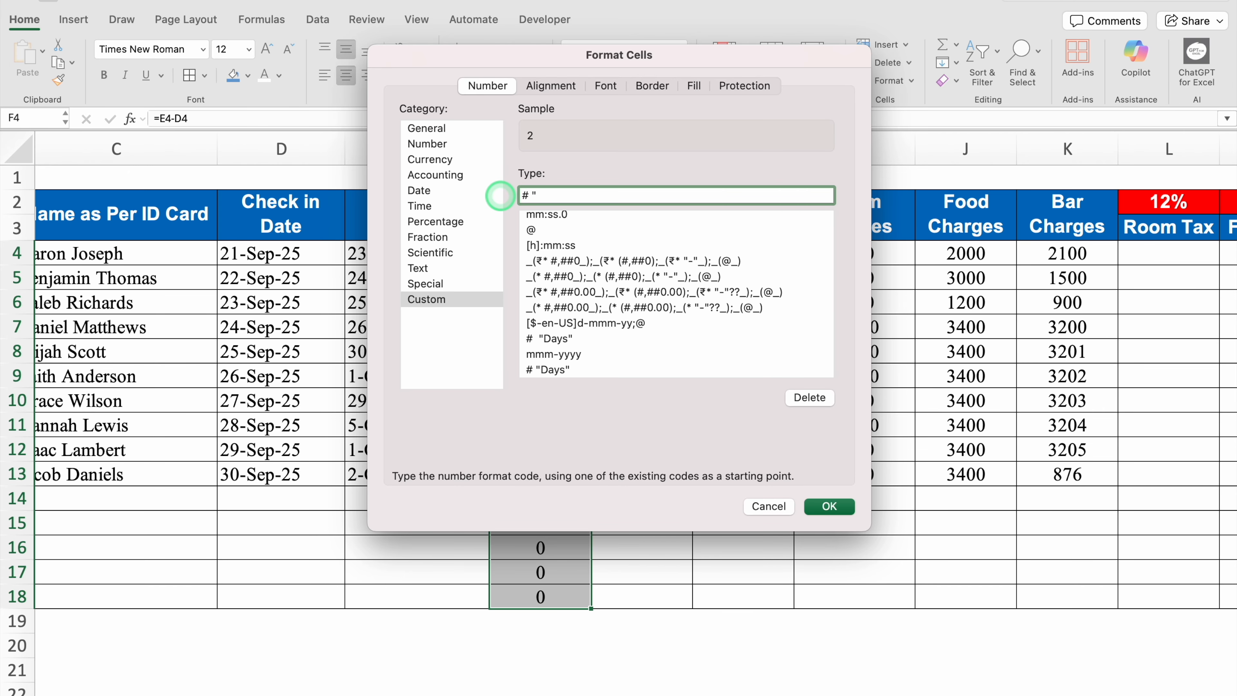
{"action": "type", "text": "Days\""}
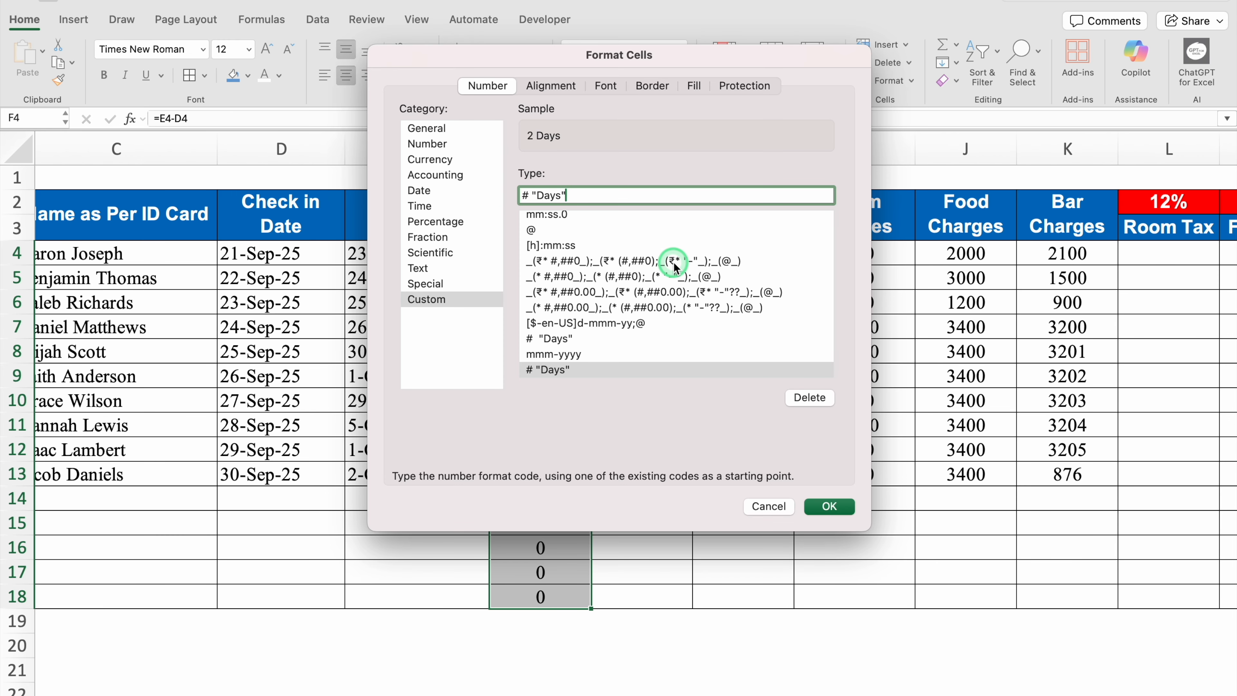
{"action": "left_click", "coordinate": [830, 507]}
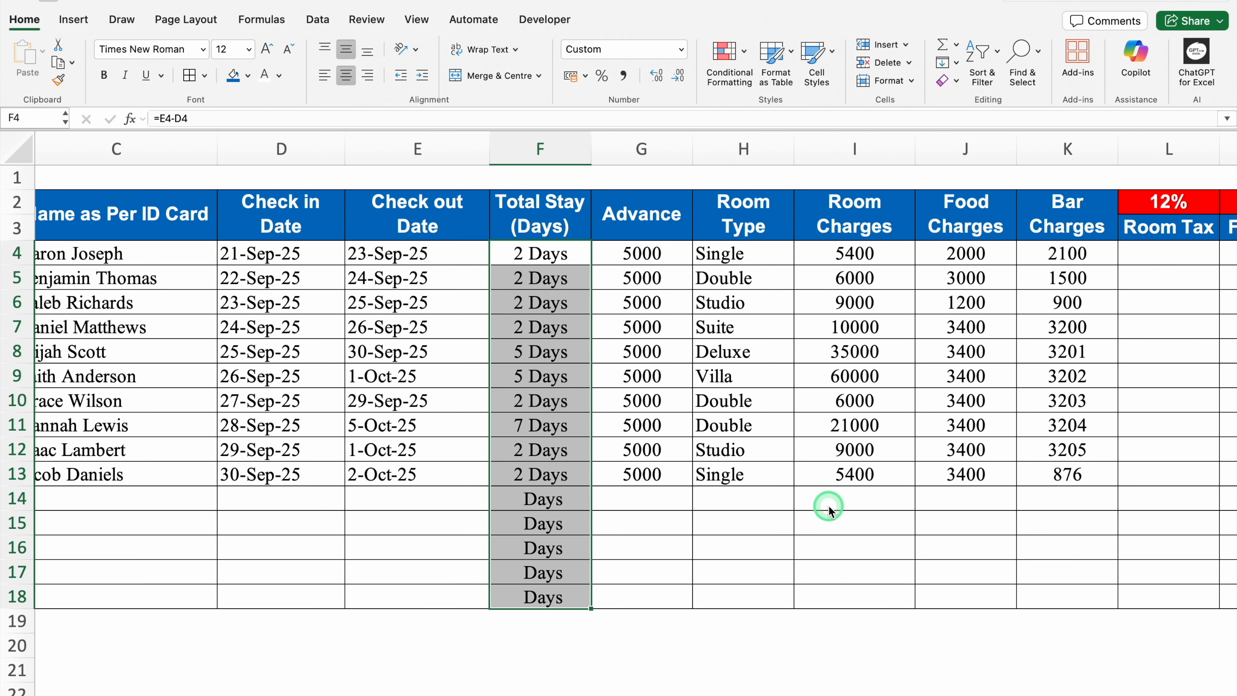
Make the stay formula in F4 return blank when the check-in date is empty, as =IF(D4="","",E4-D4)
{"action": "left_click", "coordinate": [570, 256]}
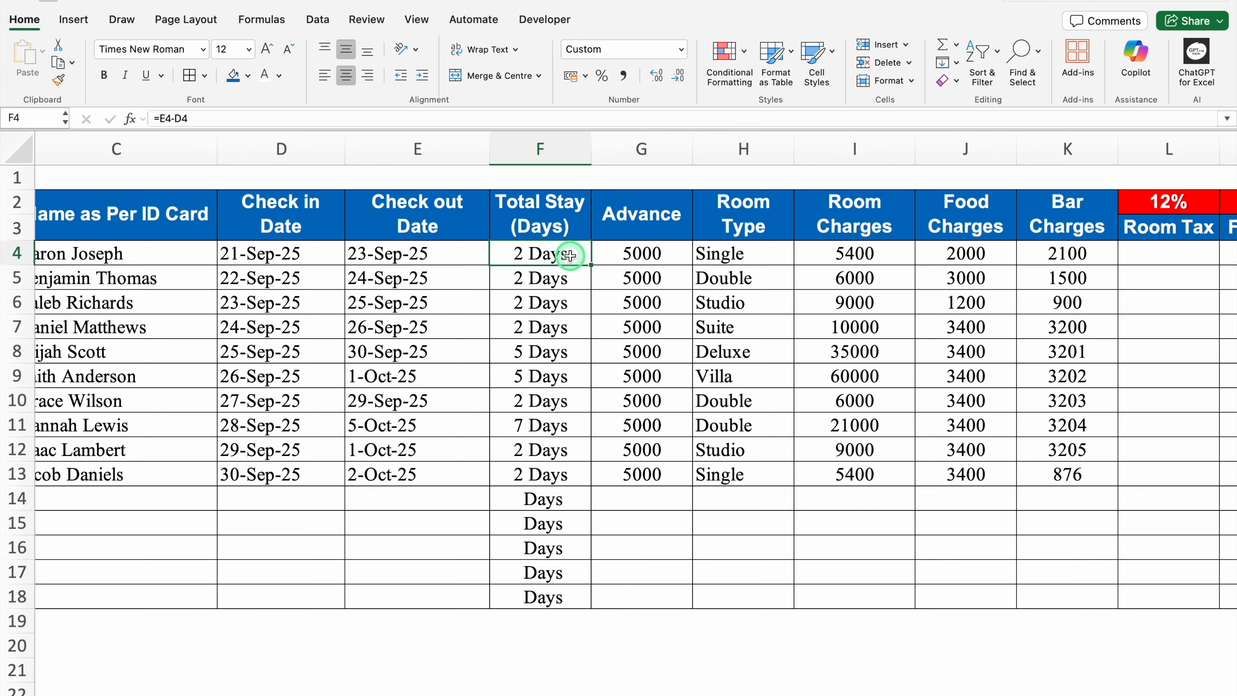
{"action": "left_click", "coordinate": [520, 498]}
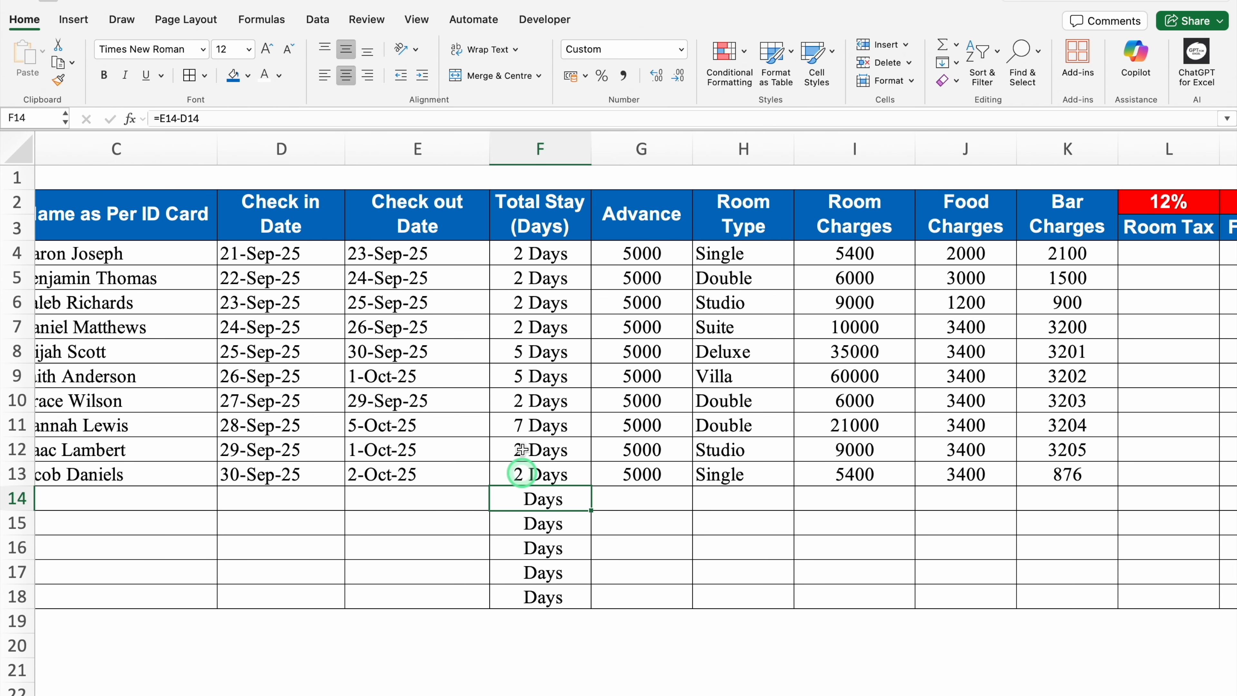
{"action": "left_click", "coordinate": [541, 255]}
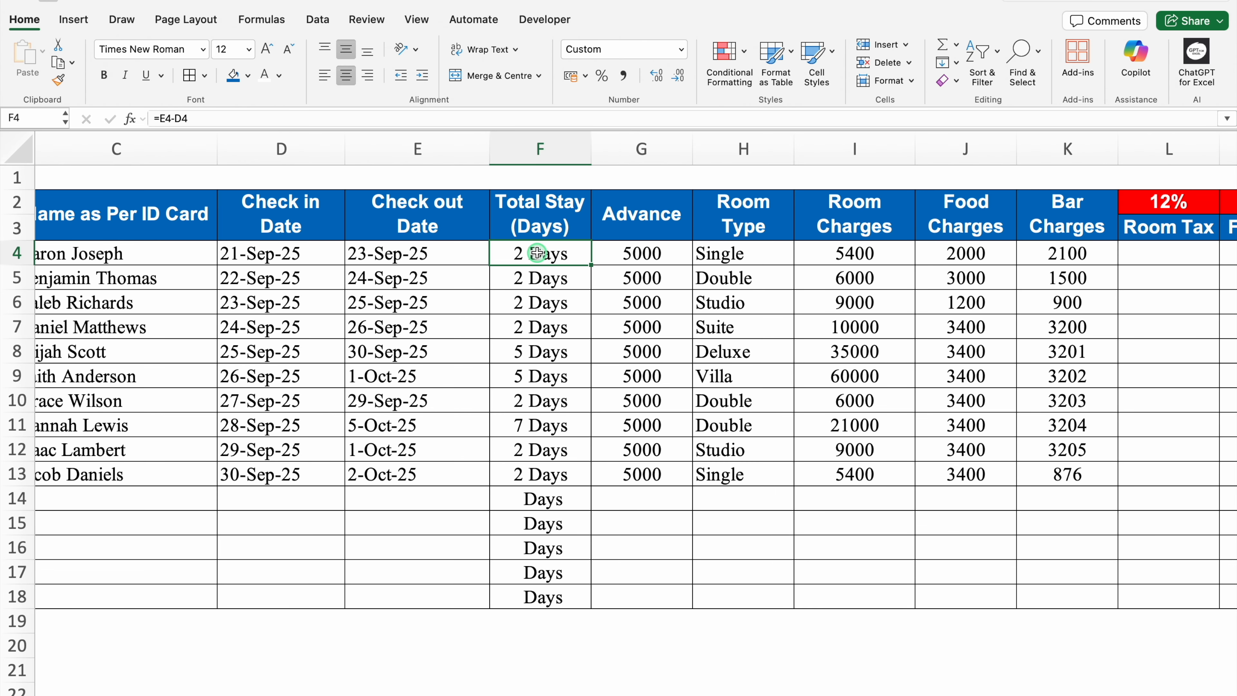
{"action": "double_click", "coordinate": [534, 254]}
{"action": "left_click", "coordinate": [502, 253]}
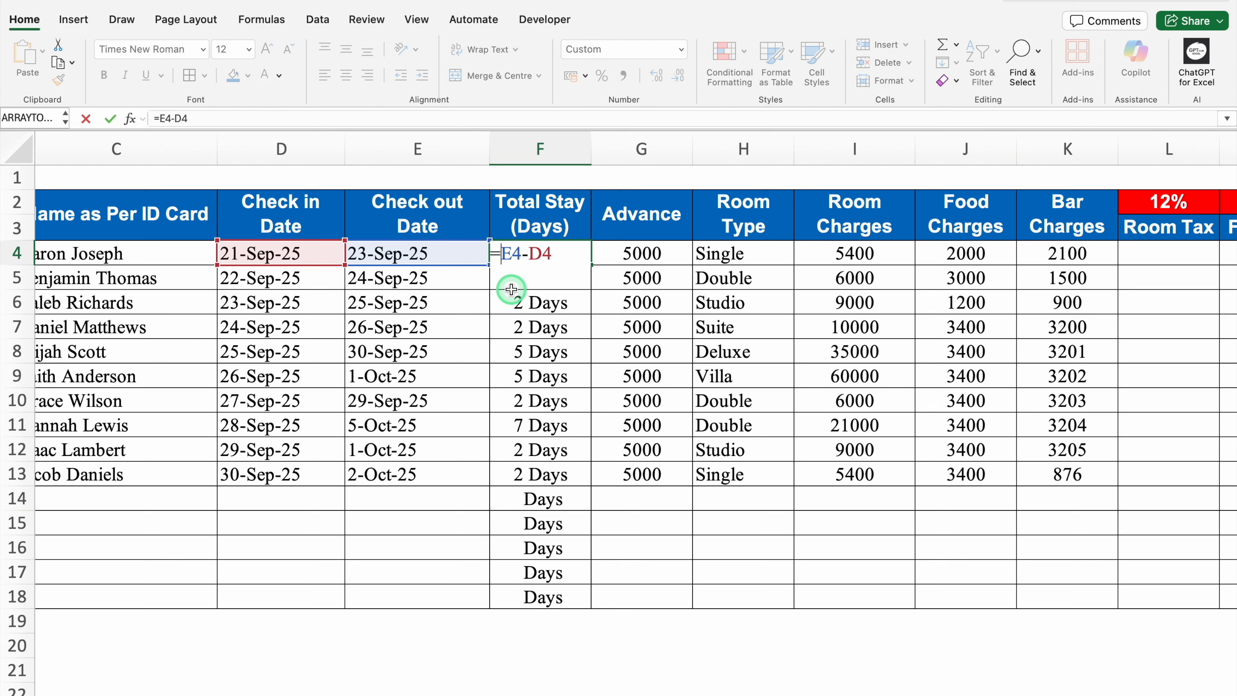
{"action": "type", "text": "IF"}
{"action": "left_click", "coordinate": [511, 291]}
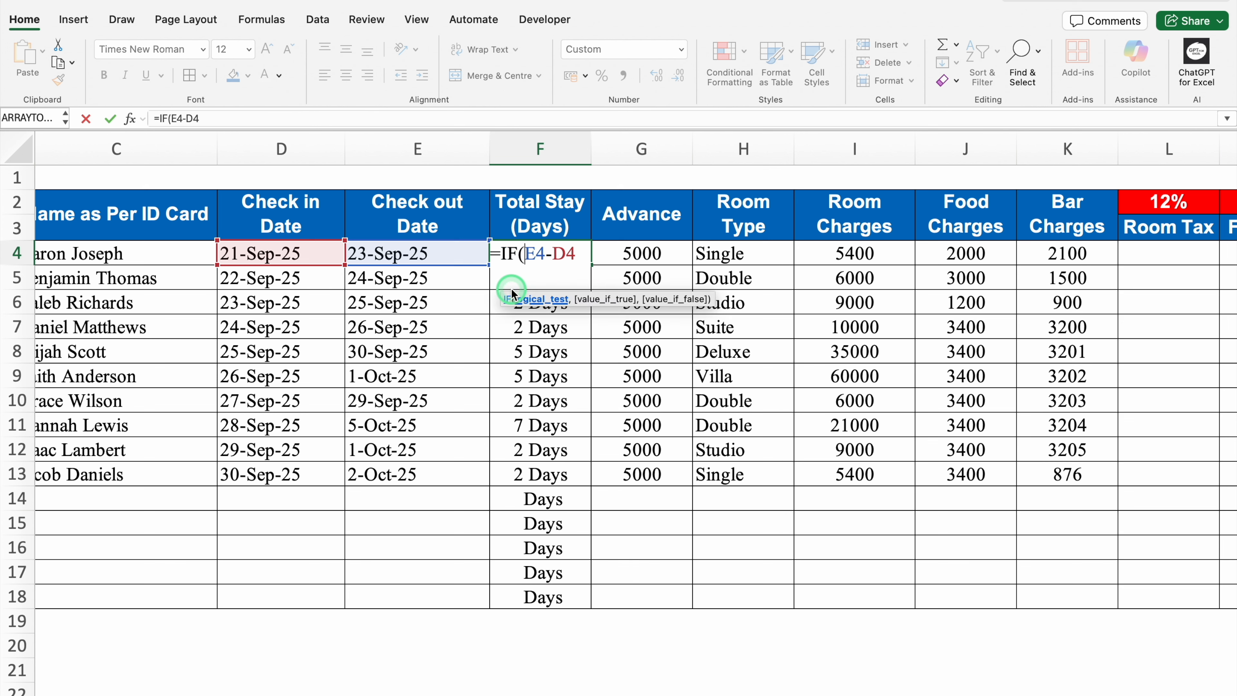
{"action": "left_click", "coordinate": [283, 253]}
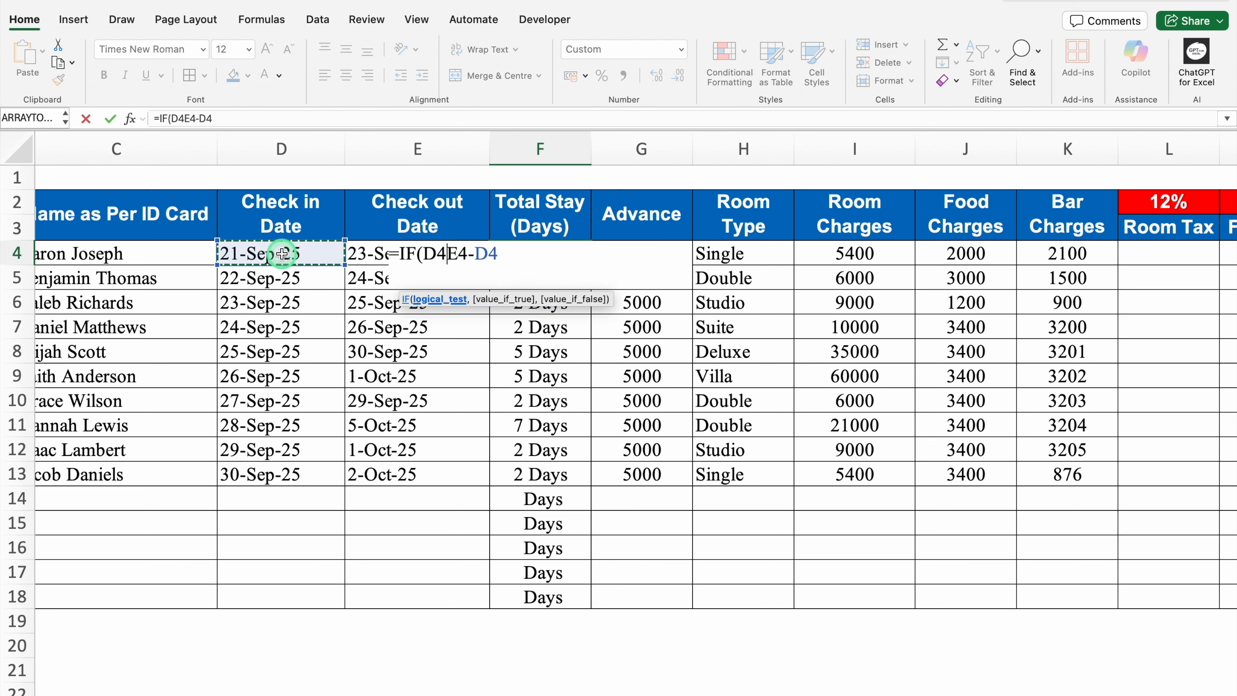
{"action": "type", "text": "="}
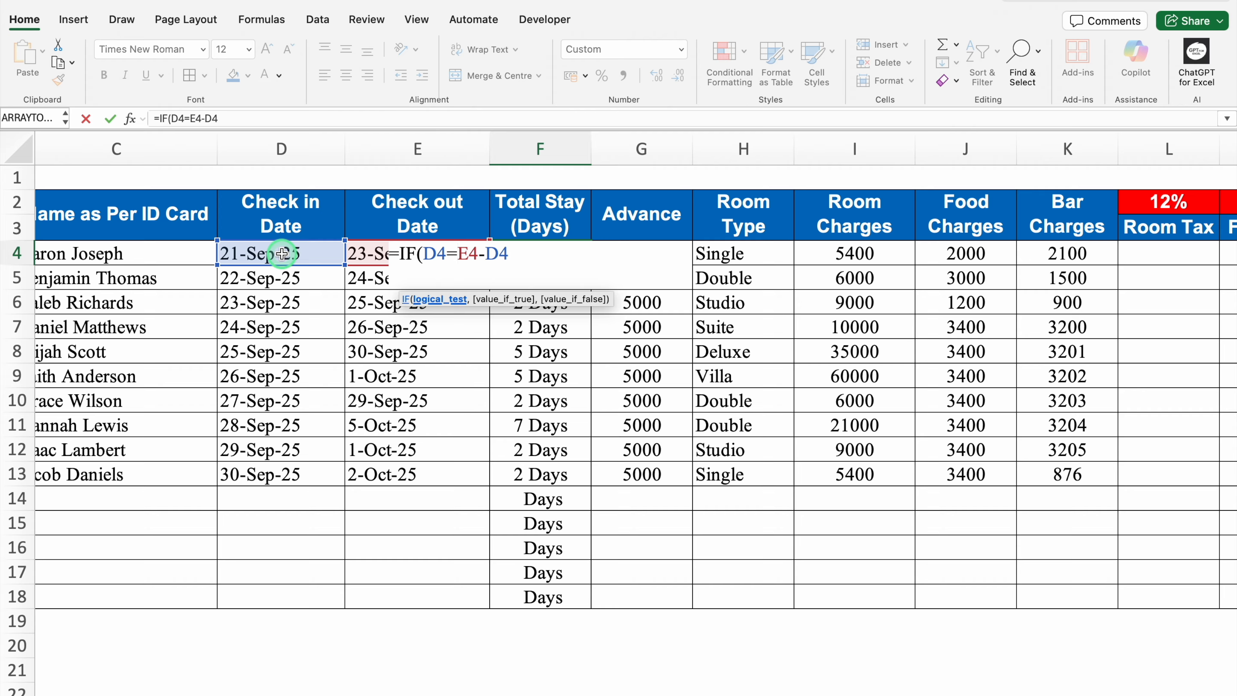
{"action": "type", "text": "\"\","}
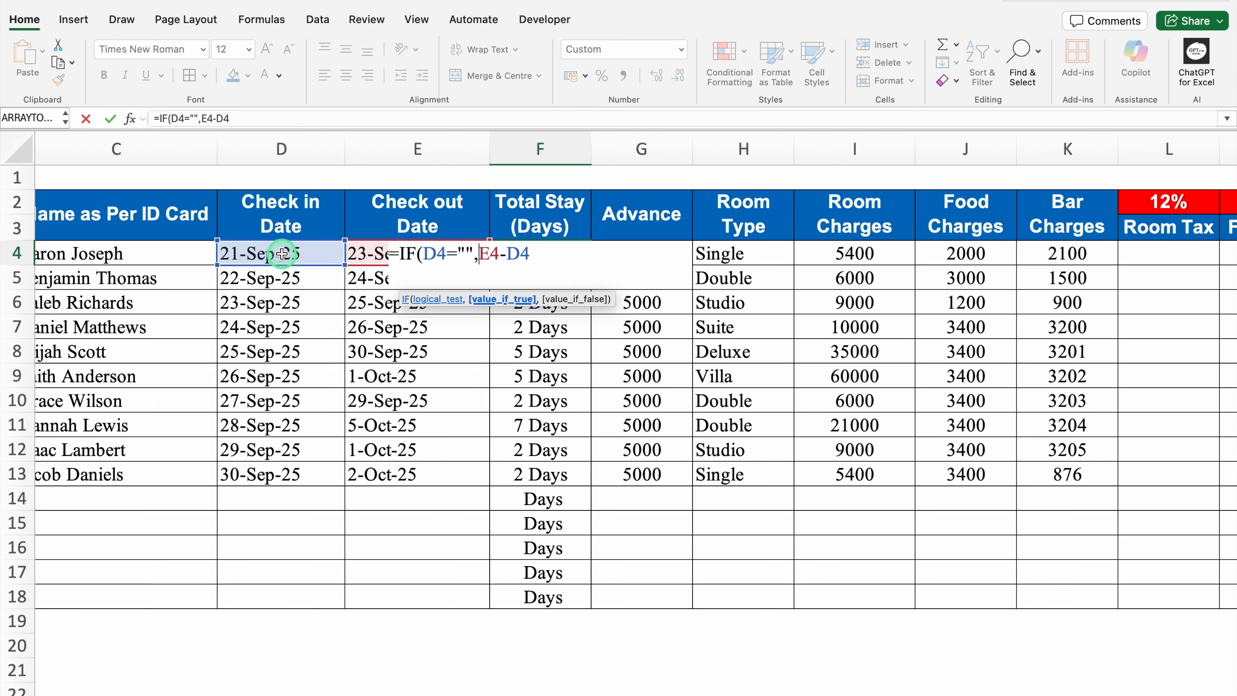
{"action": "type", "text": "\"\""}
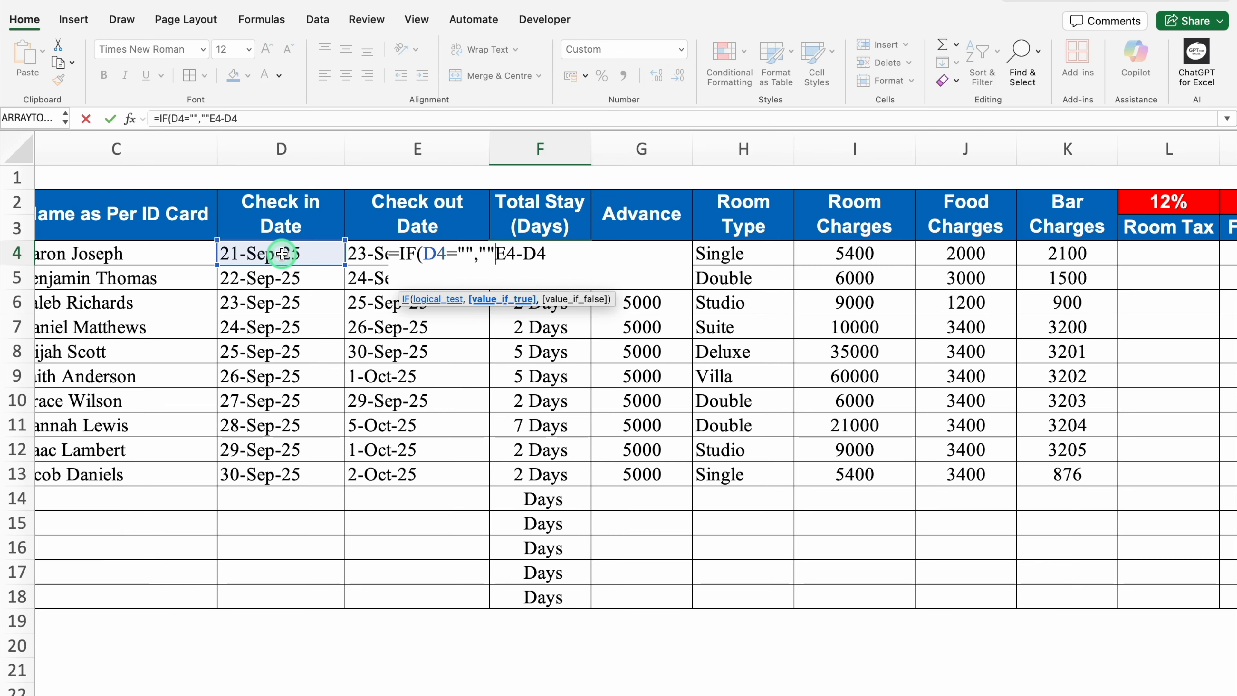
{"action": "type", "text": ","}
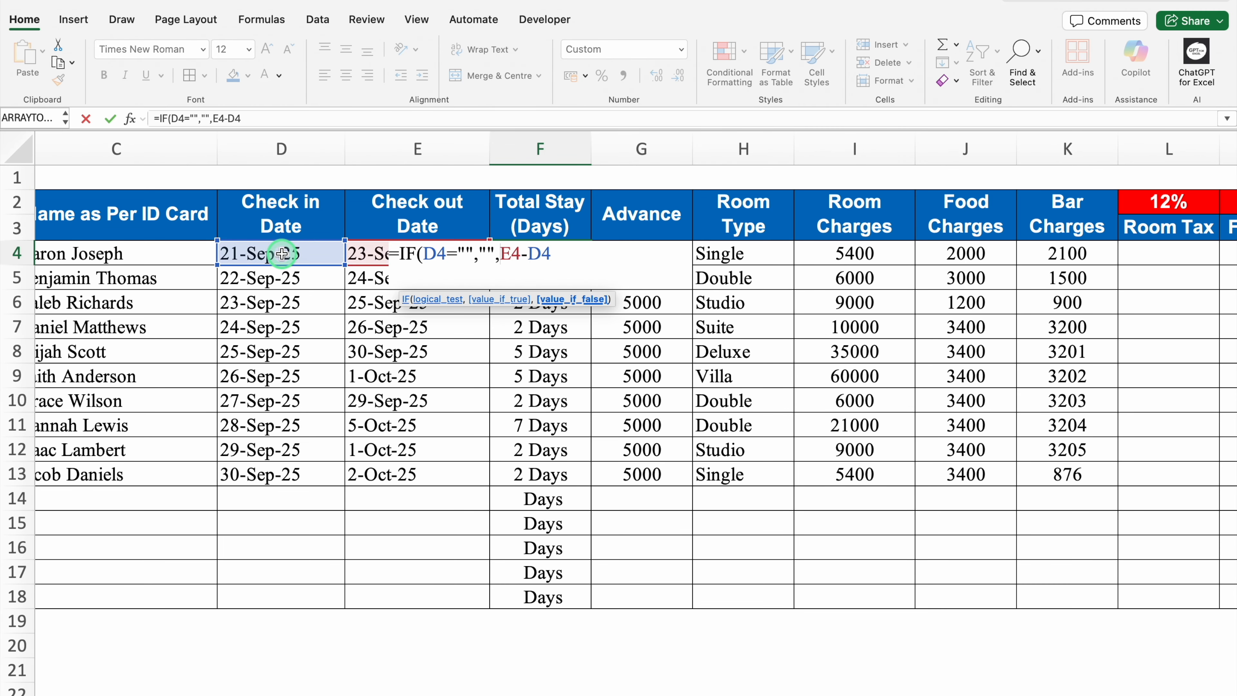
{"action": "left_click", "coordinate": [563, 253]}
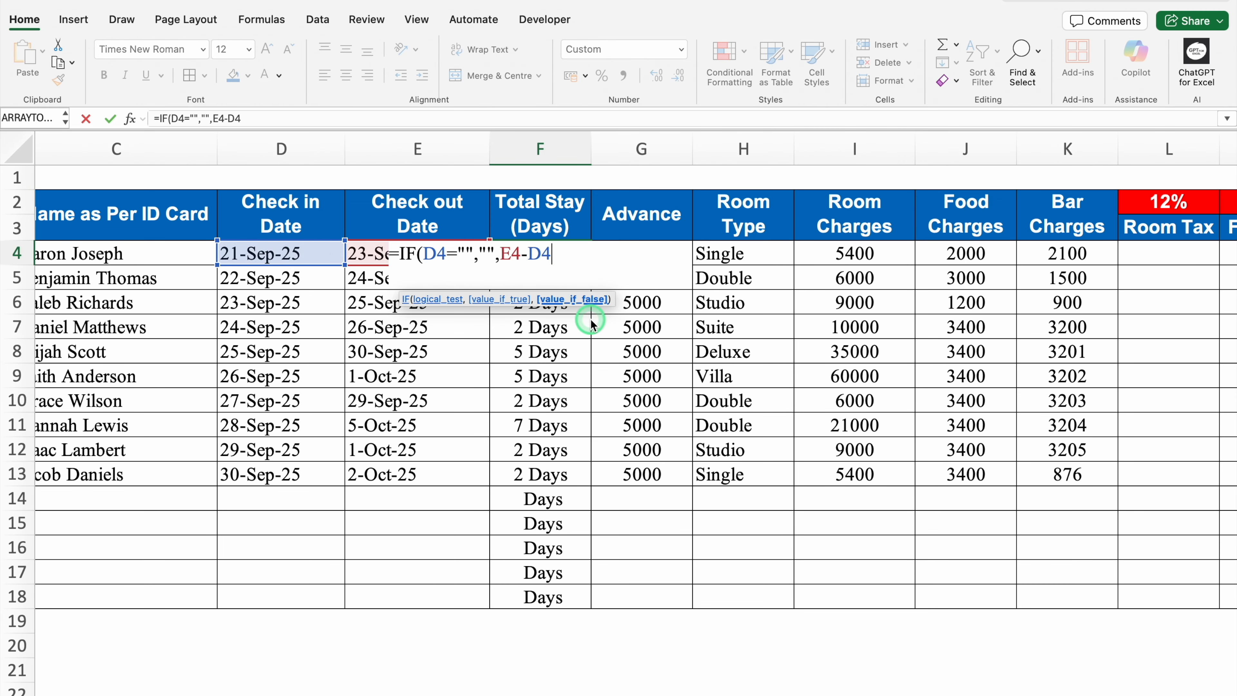
{"action": "type", "text": ")"}
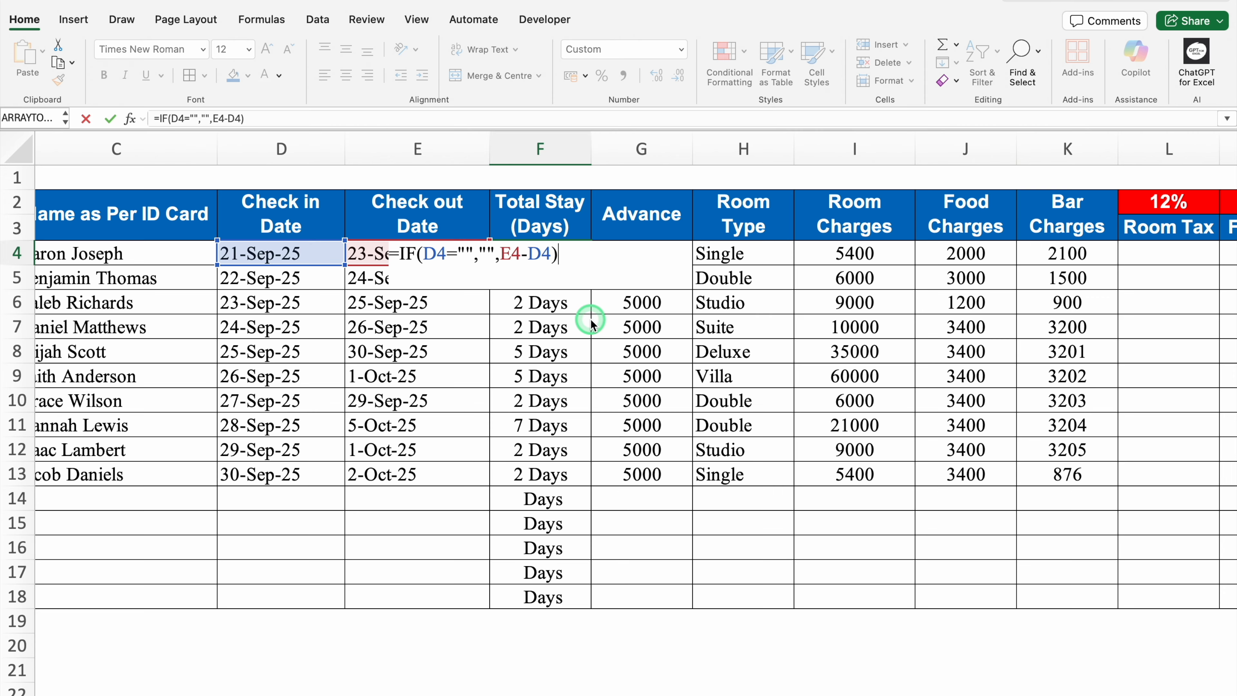
{"action": "key", "text": "Return"}
Fill the revised F4 formula down to F18 and check the cells of the rows without guests
{"action": "left_click", "coordinate": [585, 260]}
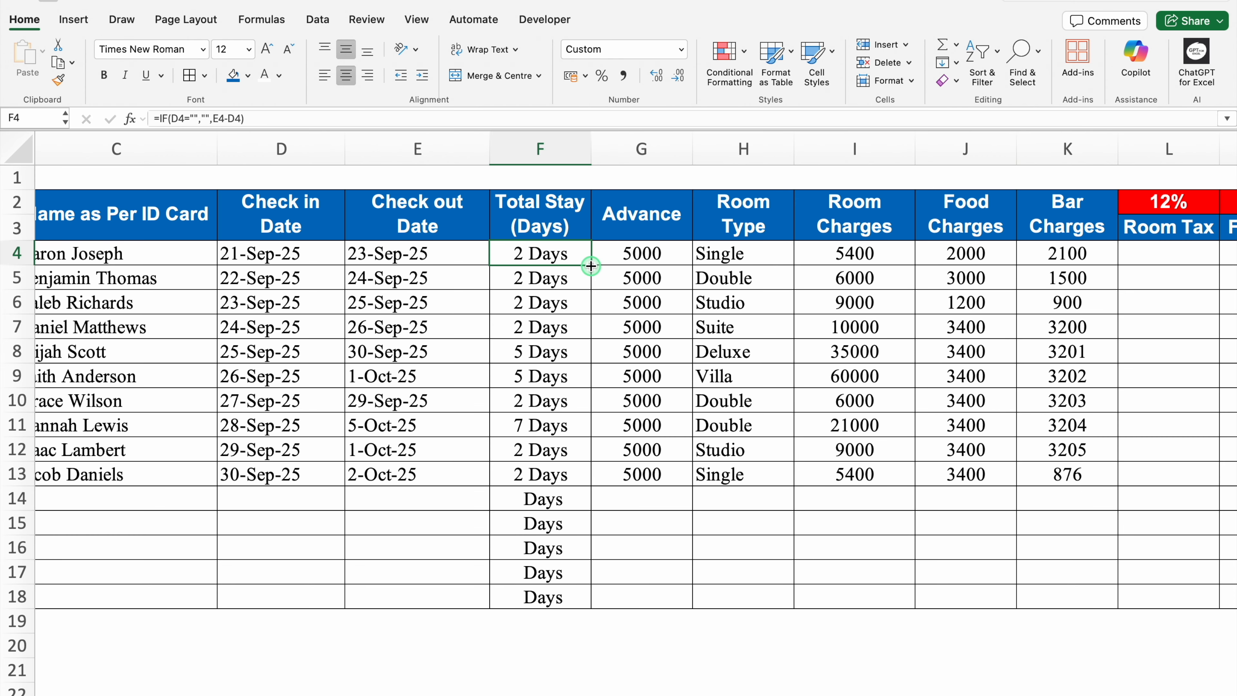
{"action": "double_click", "coordinate": [591, 266]}
{"action": "left_click", "coordinate": [549, 499]}
{"action": "left_click", "coordinate": [548, 523]}
{"action": "left_click", "coordinate": [550, 549]}
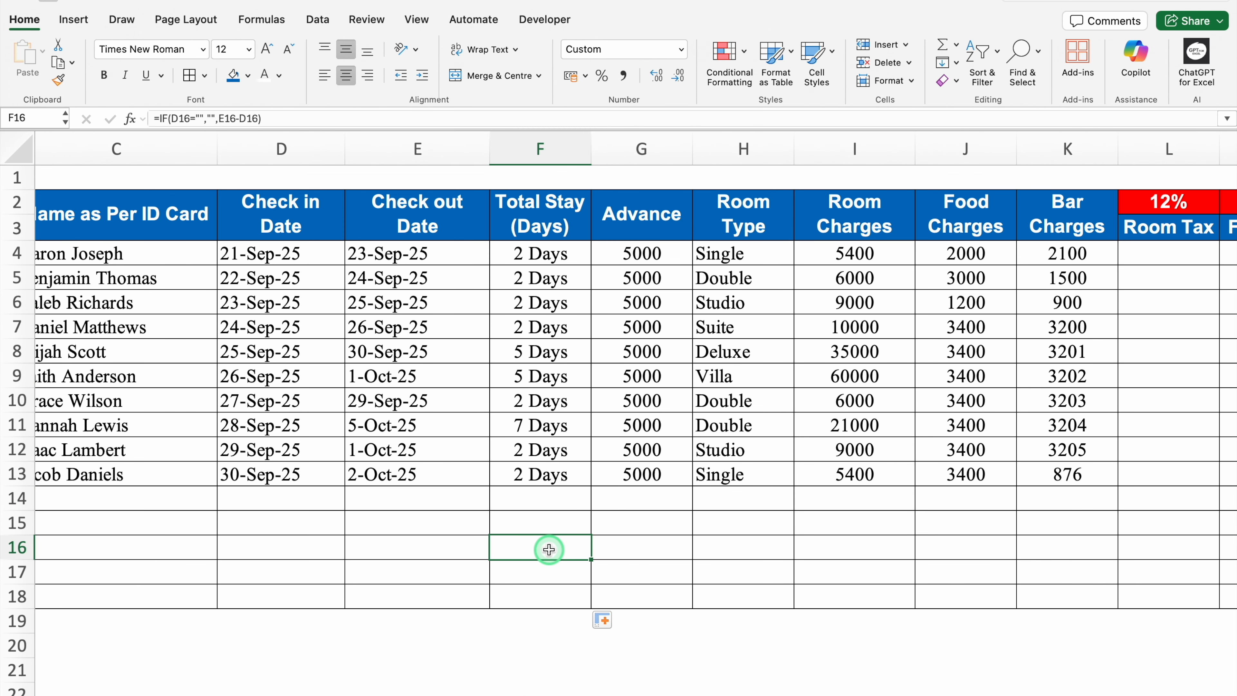
Enter the room tax formula =I4*L$2 in L4, multiplying the room charges by the 12% rate with its row locked
{"action": "scroll", "coordinate": [549, 549], "scroll_direction": "left", "scroll_amount": 3}
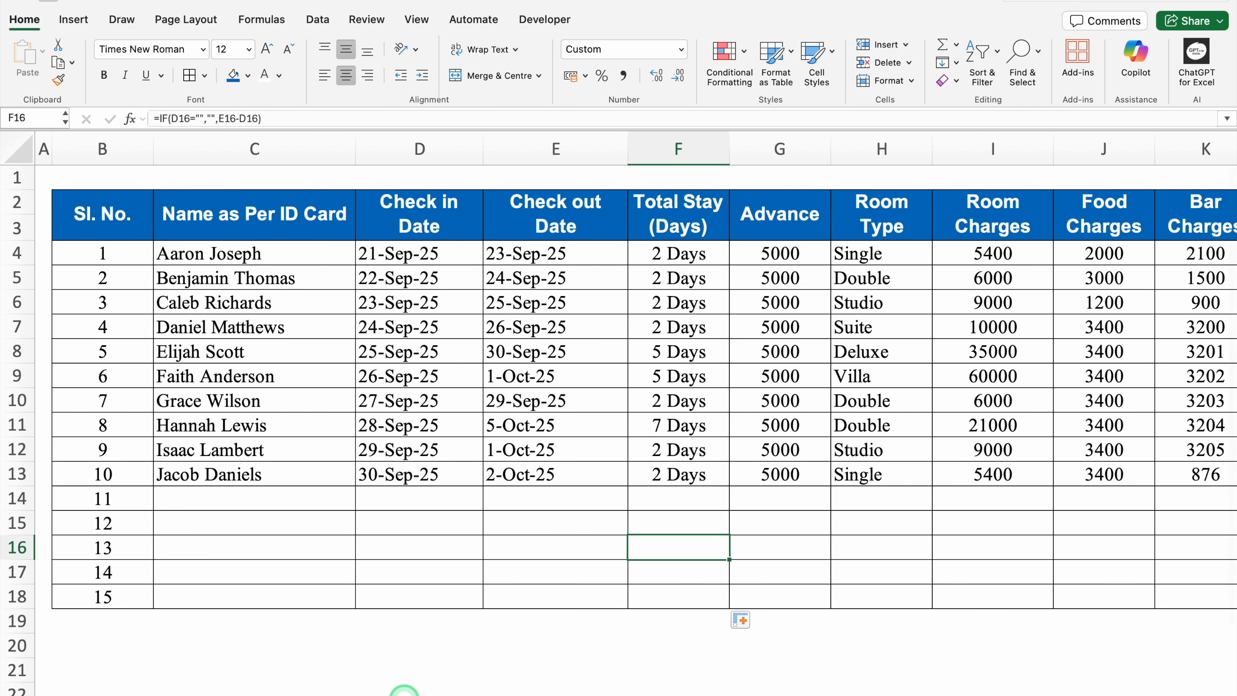
{"action": "scroll", "coordinate": [526, 690], "scroll_direction": "right", "scroll_amount": 3}
{"action": "scroll", "coordinate": [585, 683], "scroll_direction": "right", "scroll_amount": 3}
{"action": "scroll", "coordinate": [657, 687], "scroll_direction": "right", "scroll_amount": 2}
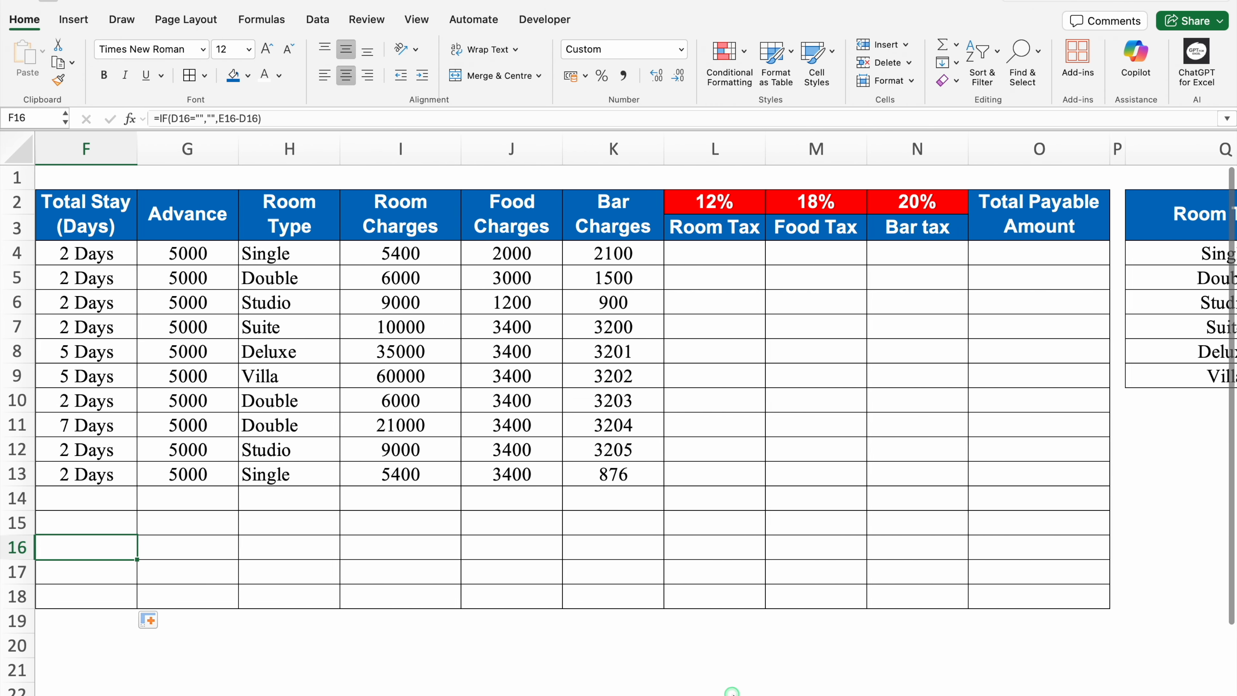
{"action": "left_click", "coordinate": [702, 254]}
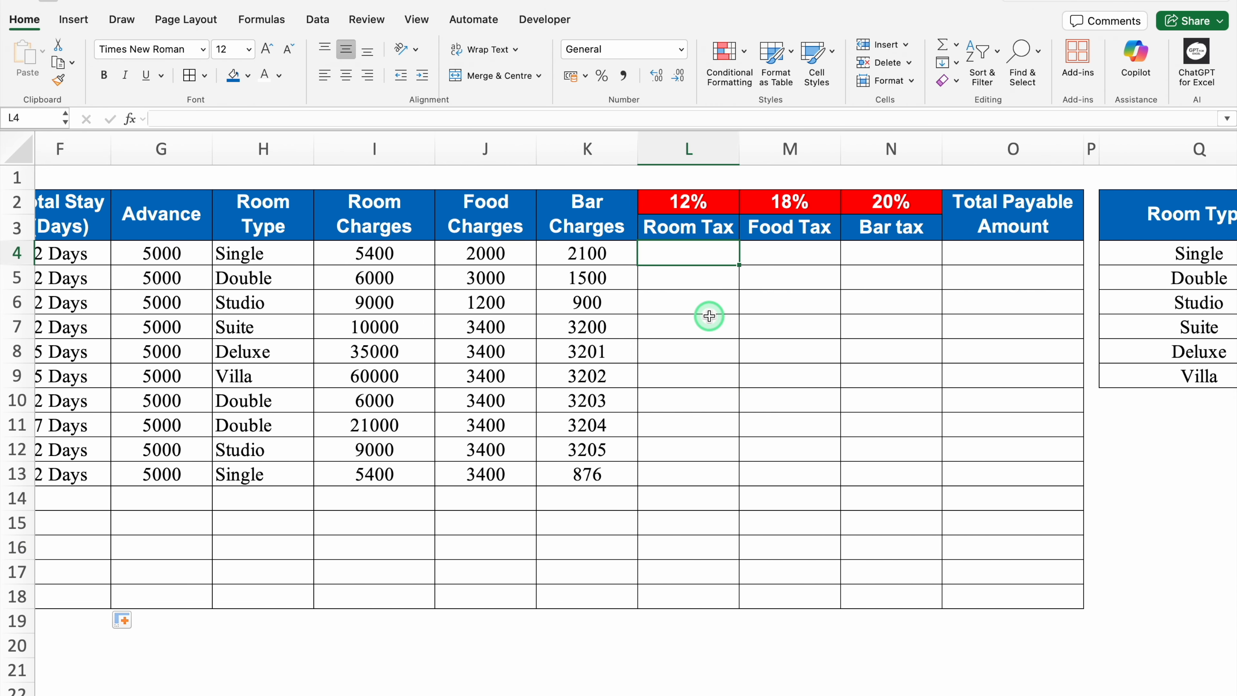
{"action": "type", "text": "="}
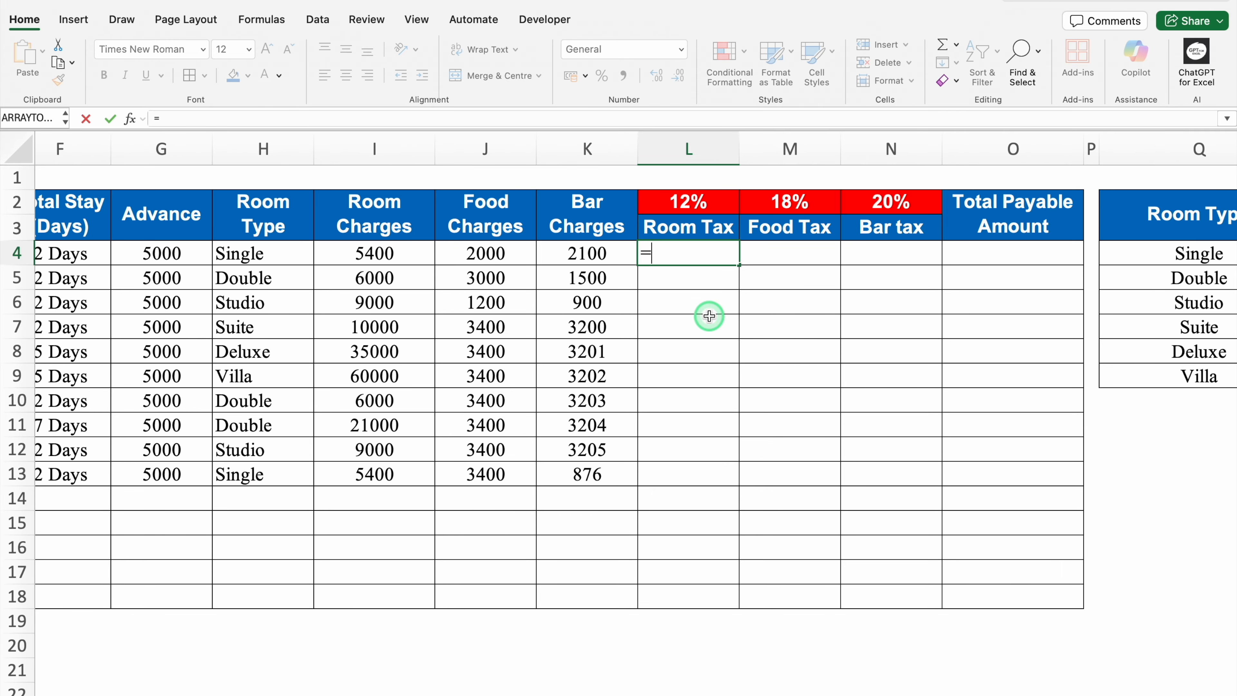
{"action": "left_click", "coordinate": [413, 250]}
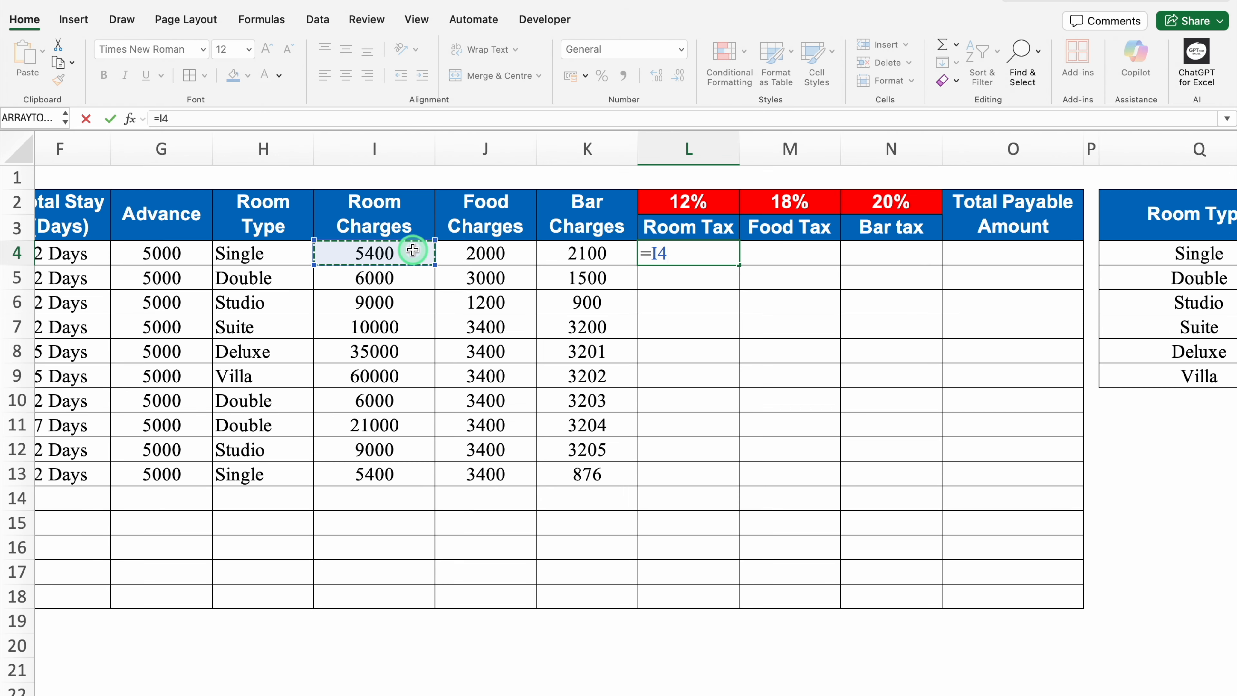
{"action": "type", "text": "*"}
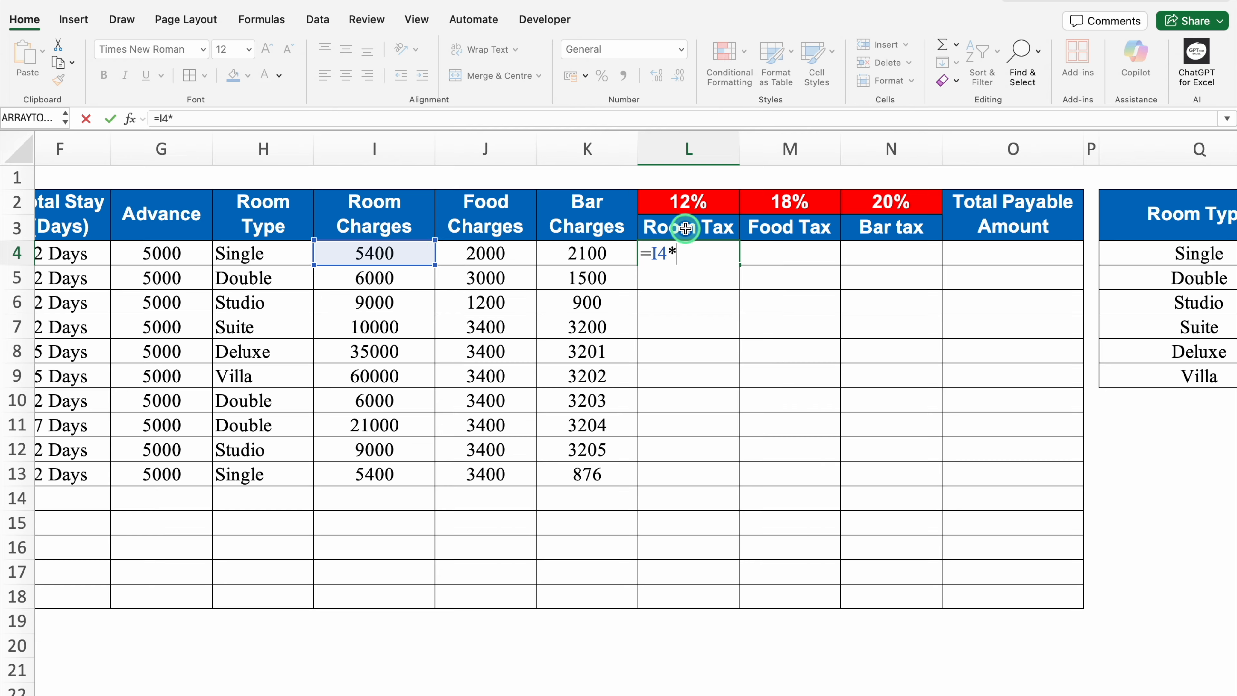
{"action": "left_click", "coordinate": [704, 201]}
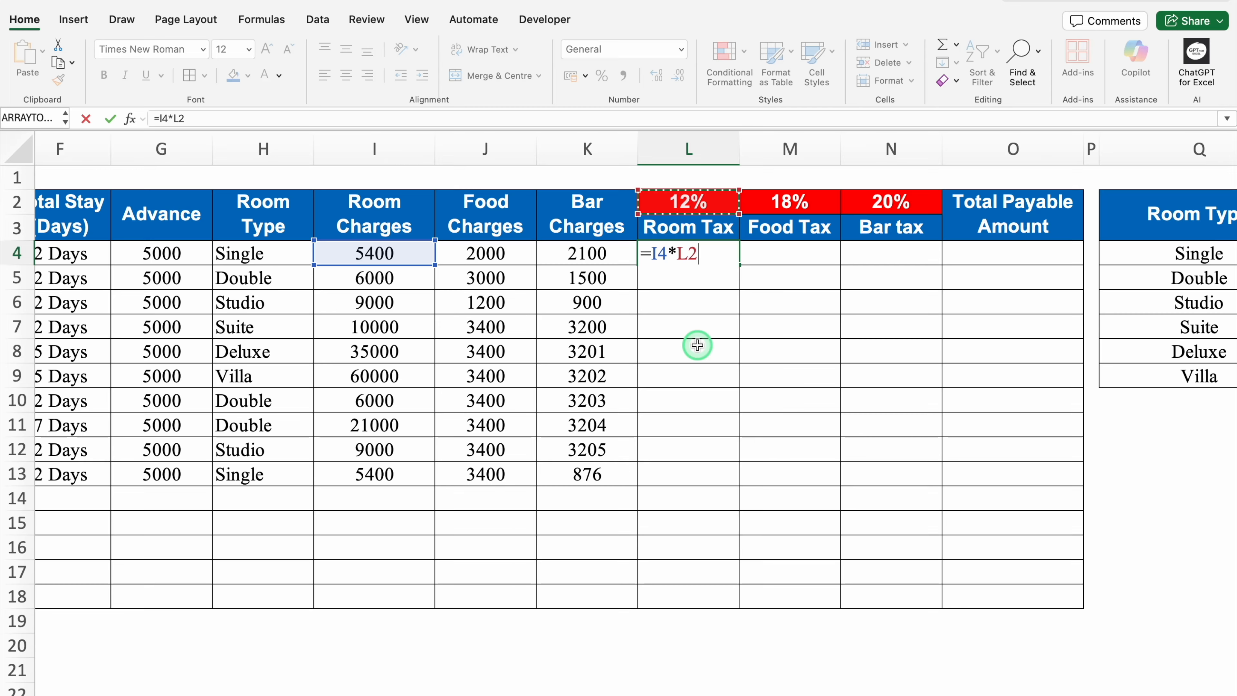
{"action": "left_click", "coordinate": [689, 254]}
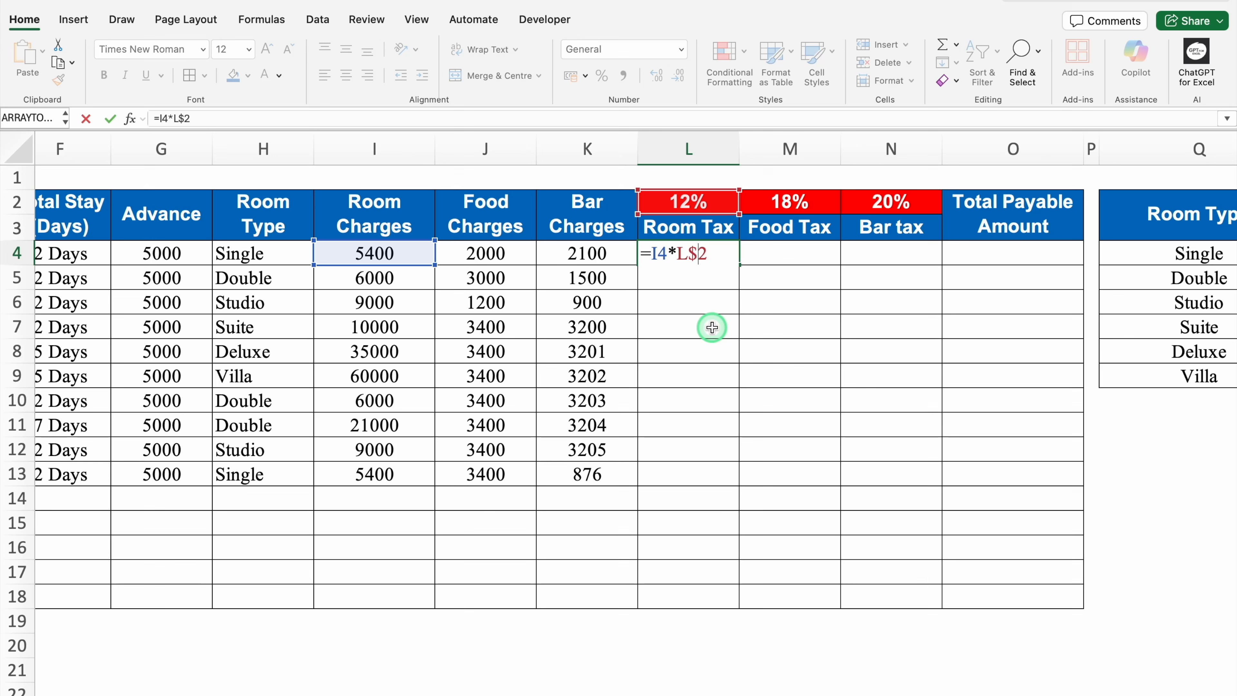
{"action": "key", "text": "Return"}
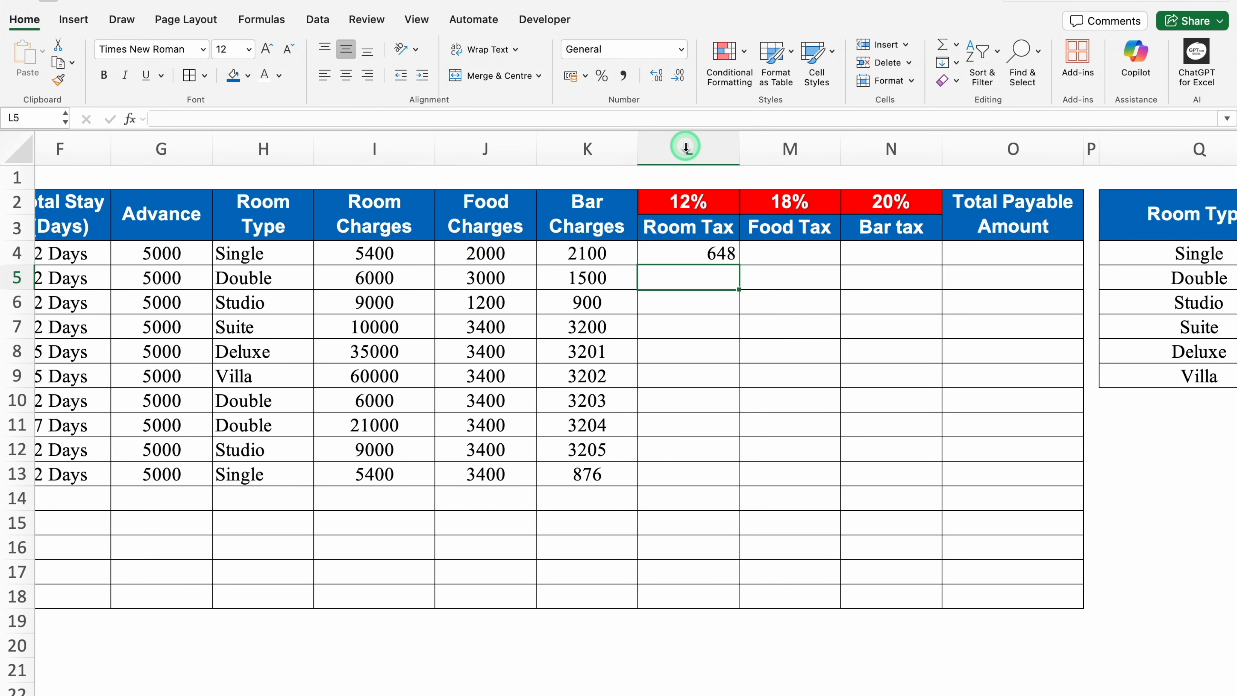
Centre the contents of columns L to O horizontally
{"action": "left_click_drag", "start_coordinate": [686, 146], "coordinate": [946, 155]}
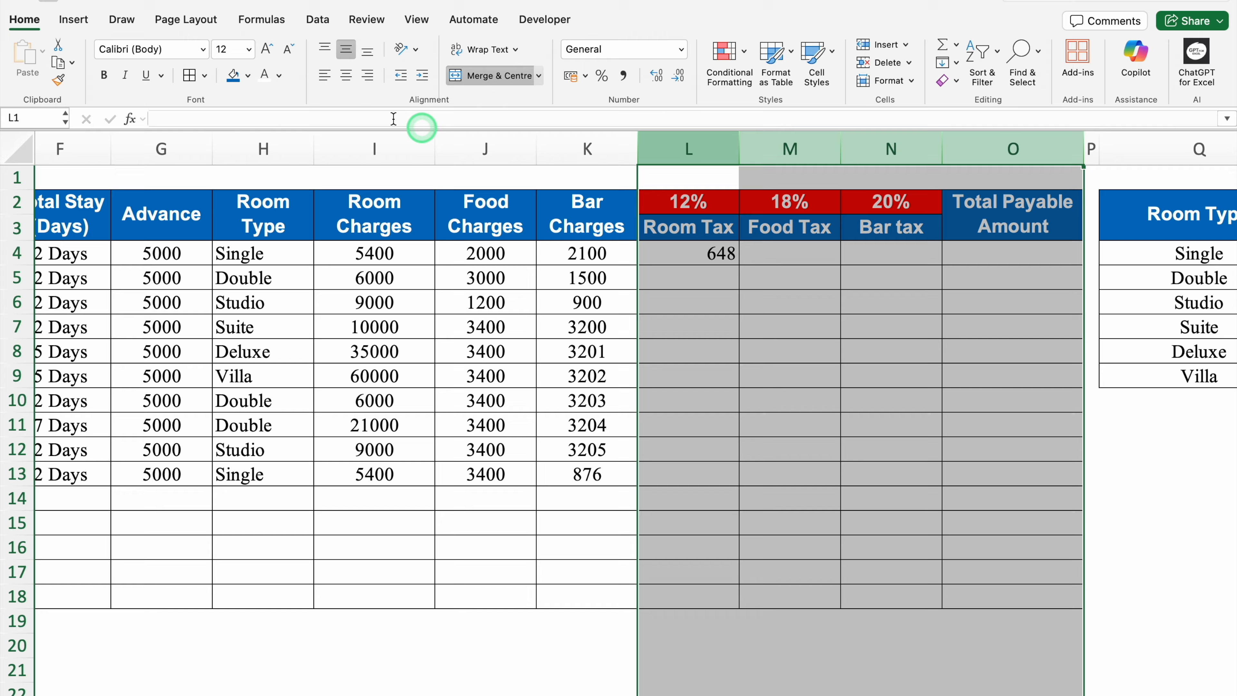
{"action": "left_click", "coordinate": [346, 76]}
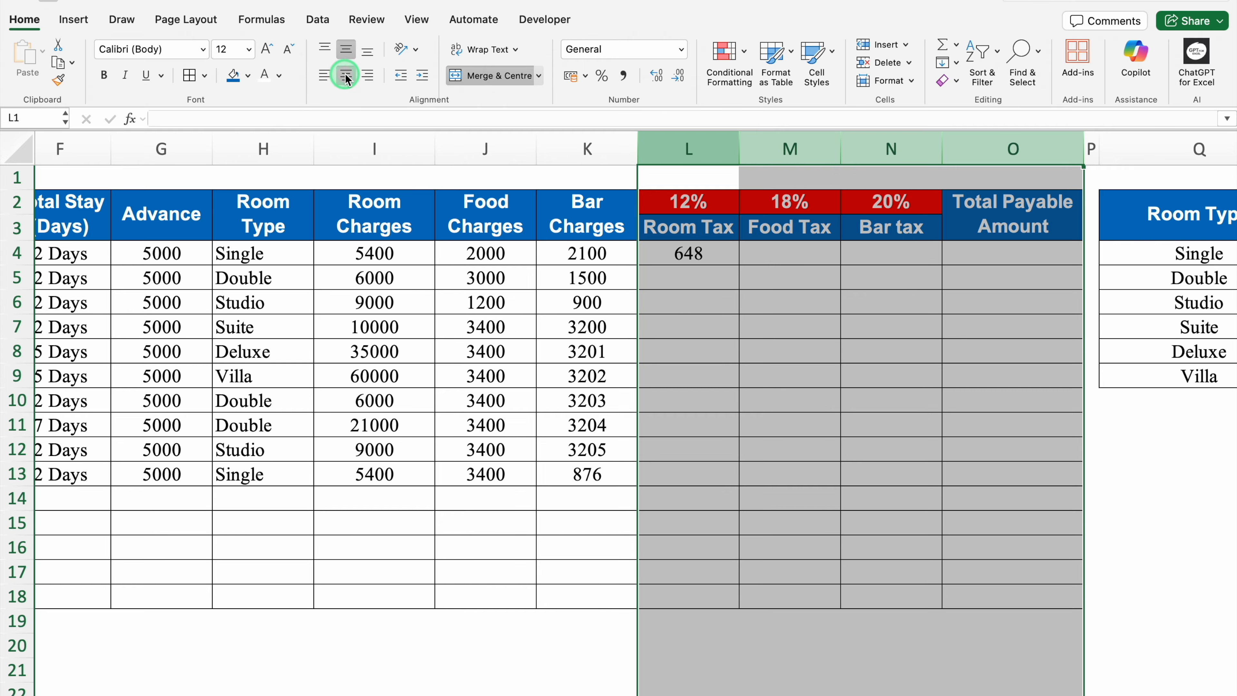
Try filling the room tax formula from L4 down to L18, check L14, and undo the fill
{"action": "left_click", "coordinate": [688, 251]}
{"action": "left_click_drag", "start_coordinate": [738, 266], "coordinate": [721, 597]}
{"action": "left_click", "coordinate": [701, 498]}
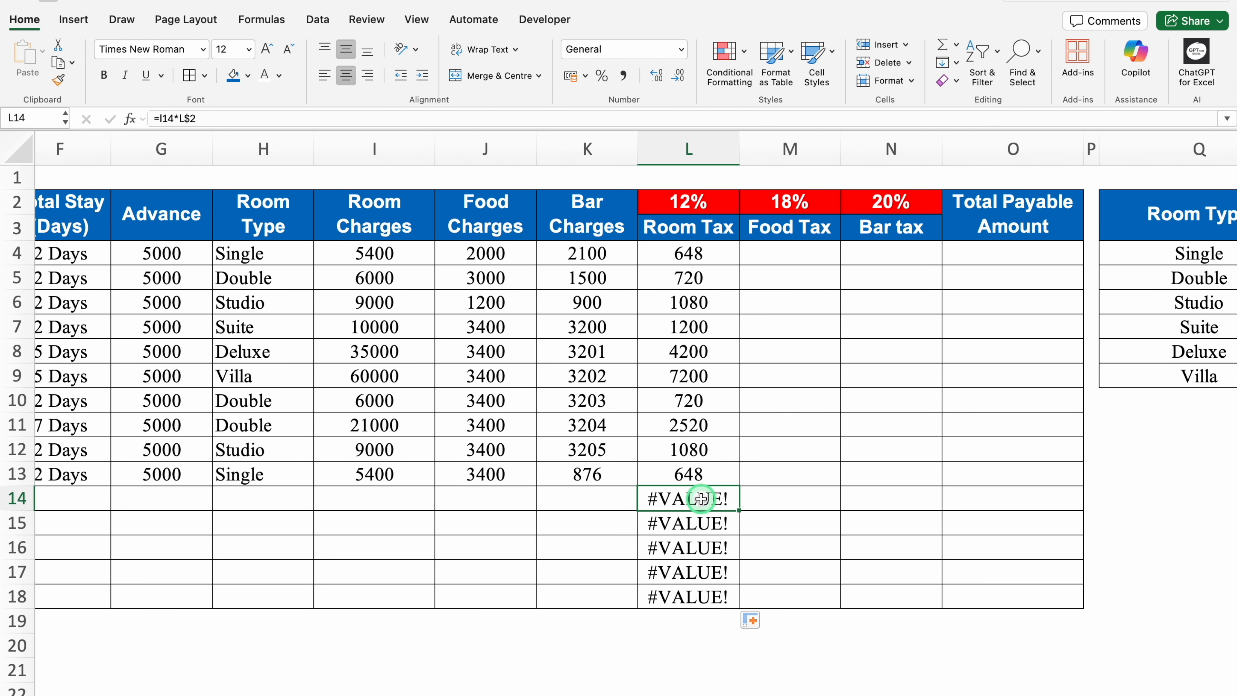
{"action": "key", "text": "ctrl+z"}
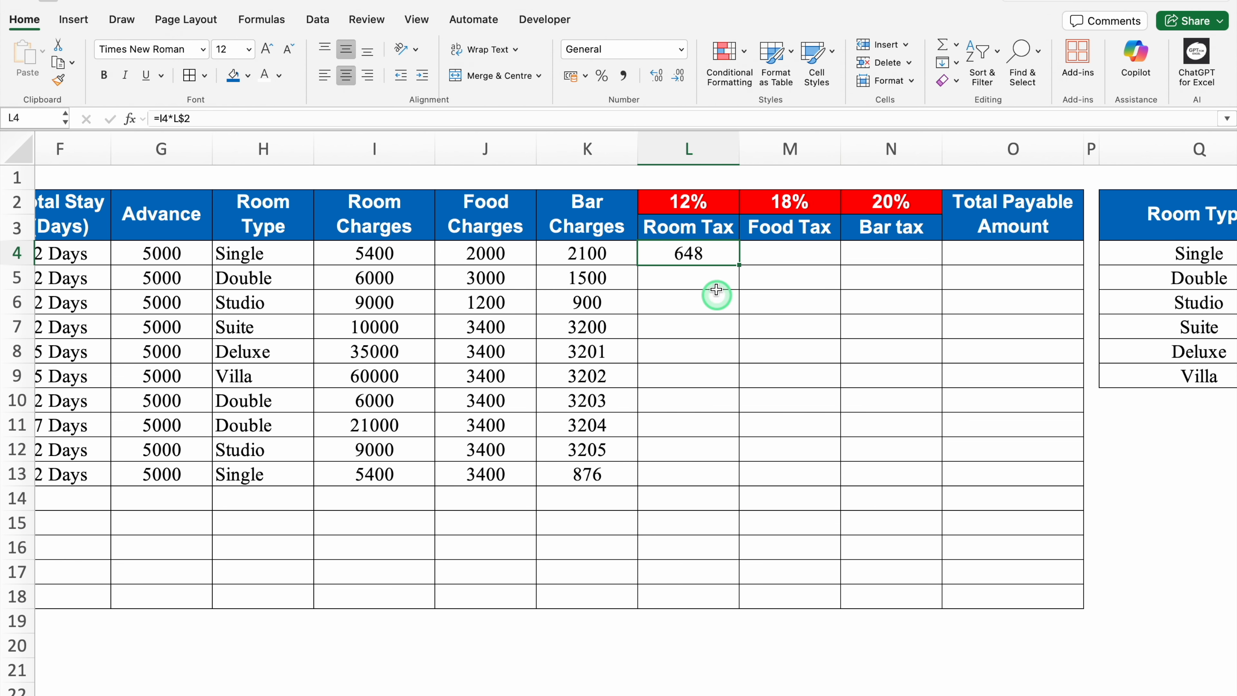
Wrap the room tax formula in L4 in an error check, as =IFERROR(I4*L$2,"0")
{"action": "double_click", "coordinate": [708, 254]}
{"action": "key", "text": "Left"}
{"action": "key", "text": "Left"}
{"action": "key", "text": "Left"}
{"action": "key", "text": "Left"}
{"action": "key", "text": "Left"}
{"action": "key", "text": "Left"}
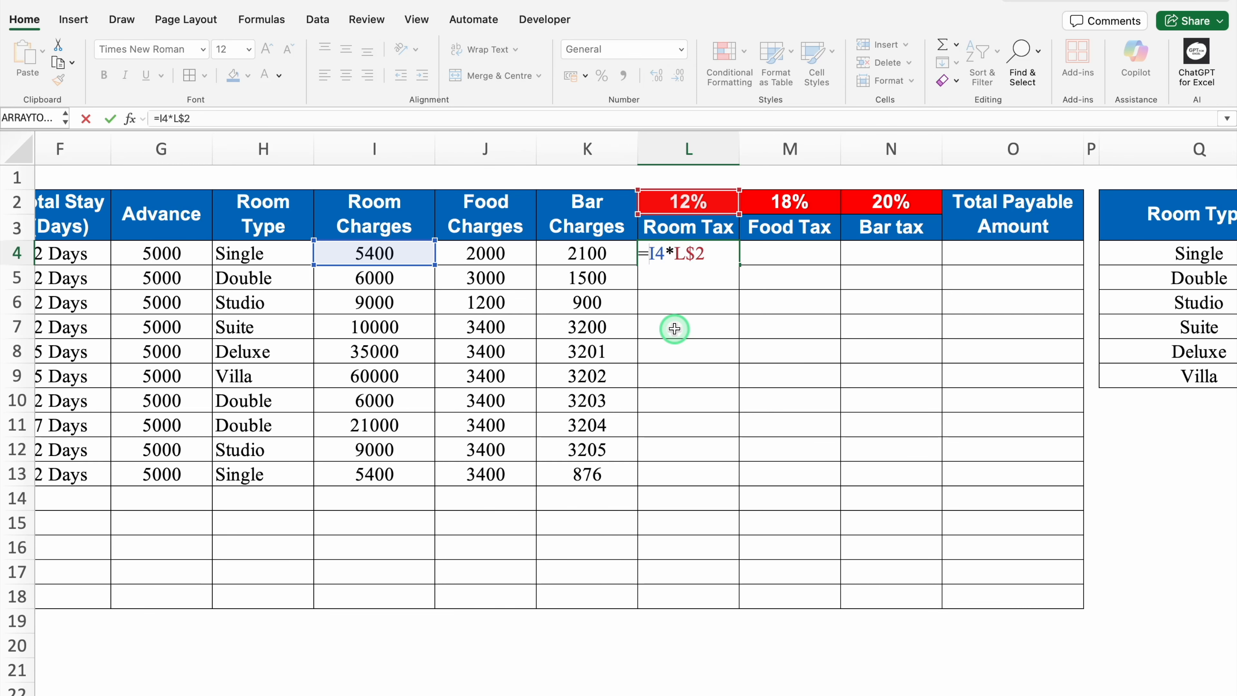
{"action": "type", "text": "IFE"}
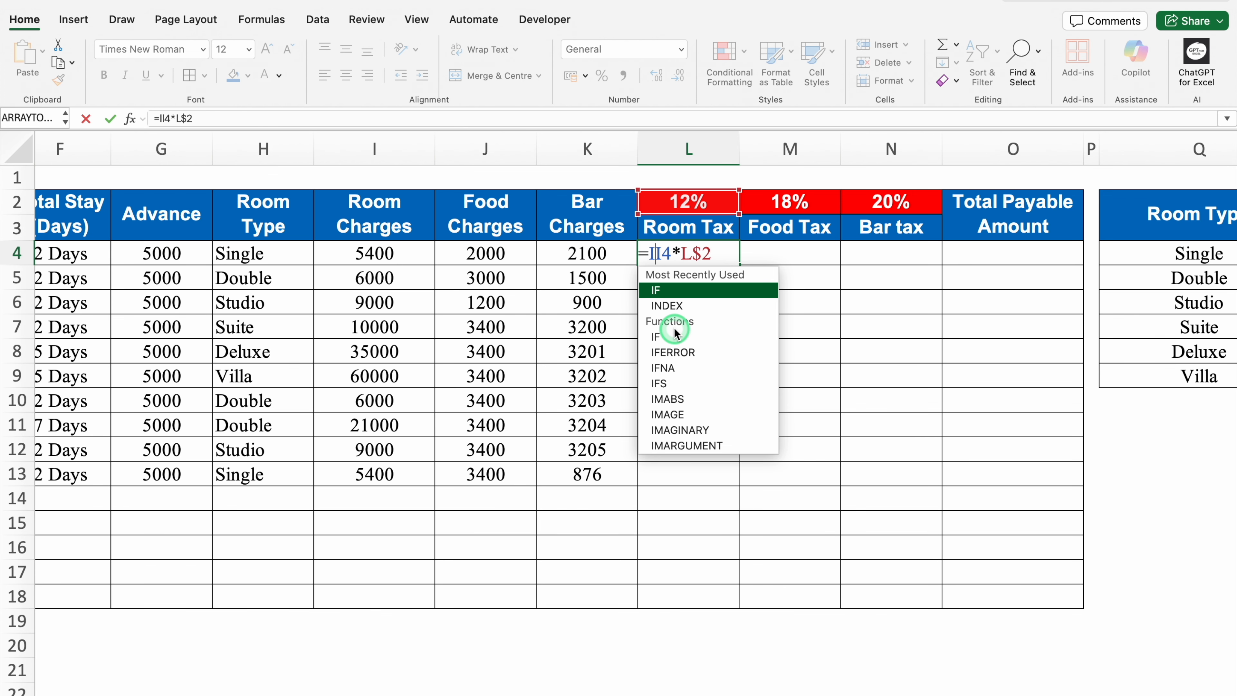
{"action": "double_click", "coordinate": [672, 290]}
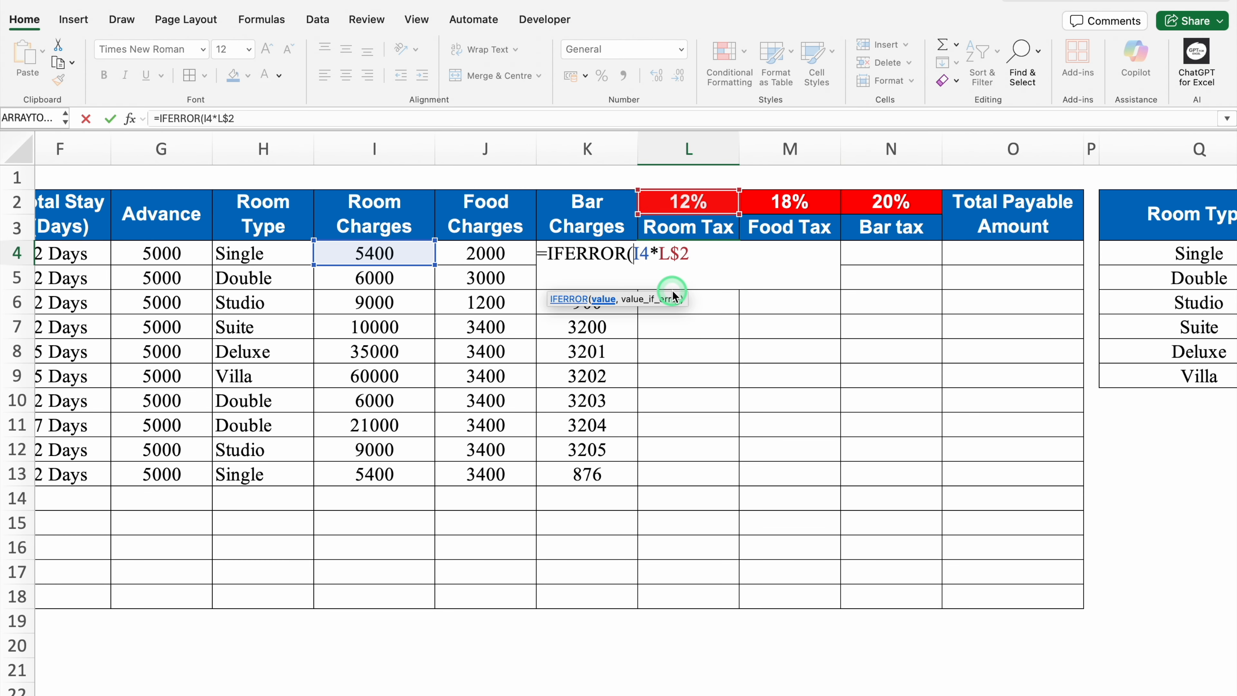
{"action": "left_click", "coordinate": [691, 255]}
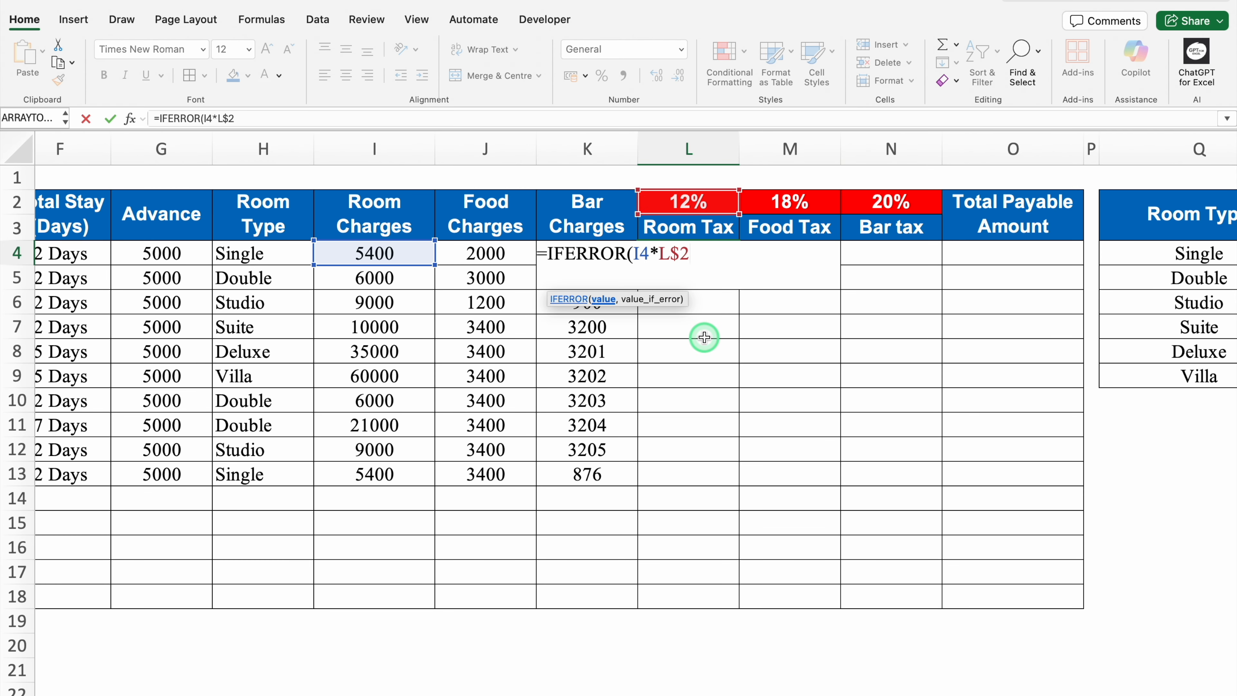
{"action": "type", "text": ",\"0"}
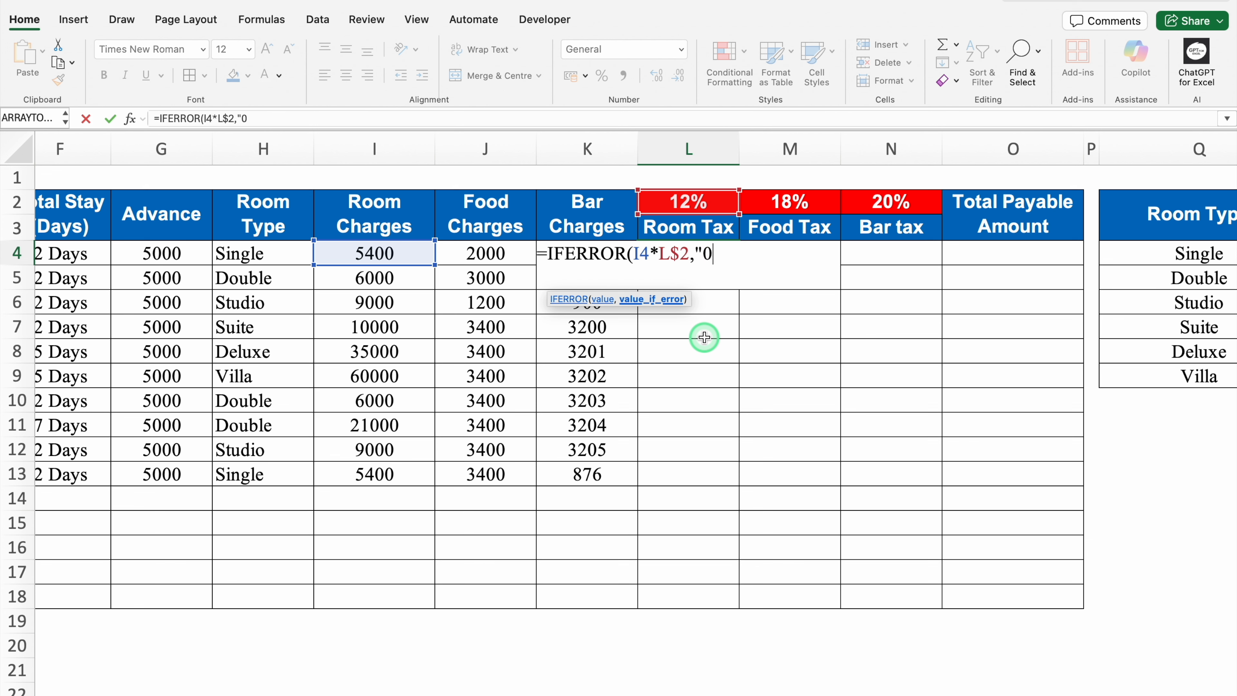
{"action": "type", "text": "\")"}
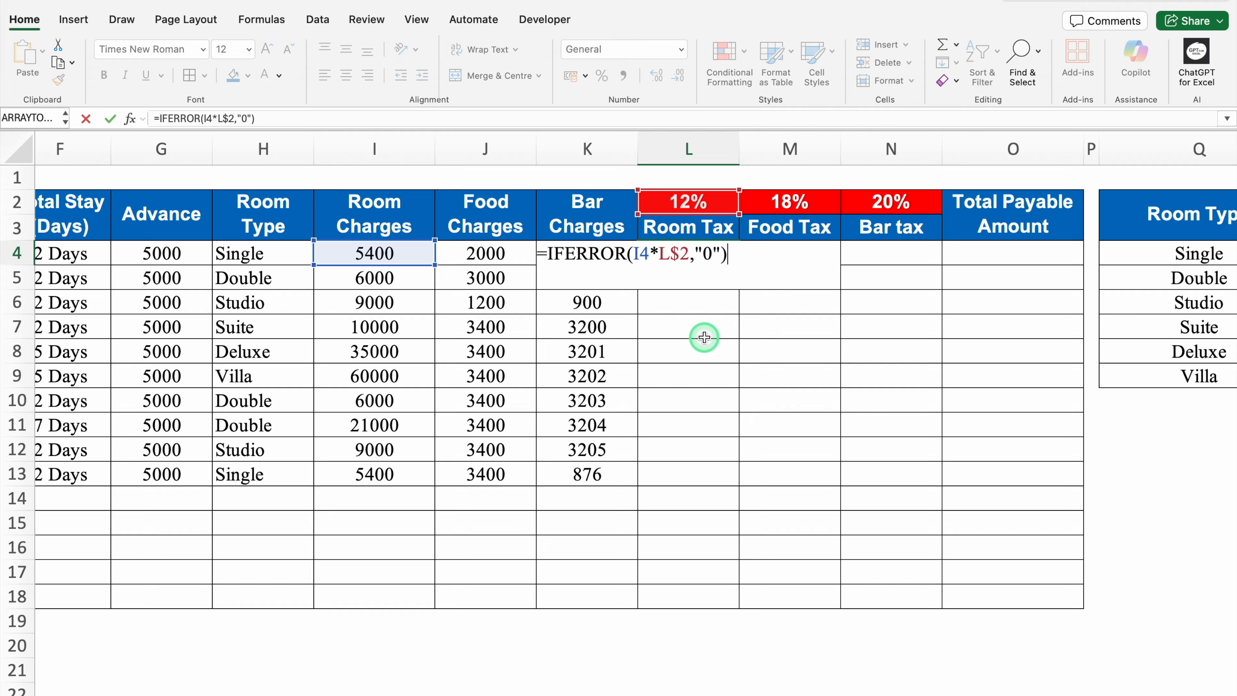
{"action": "key", "text": "Return"}
Fill the L4 tax formula across the Room Tax, Food Tax and Bar tax columns down to N18
{"action": "key", "text": "Up"}
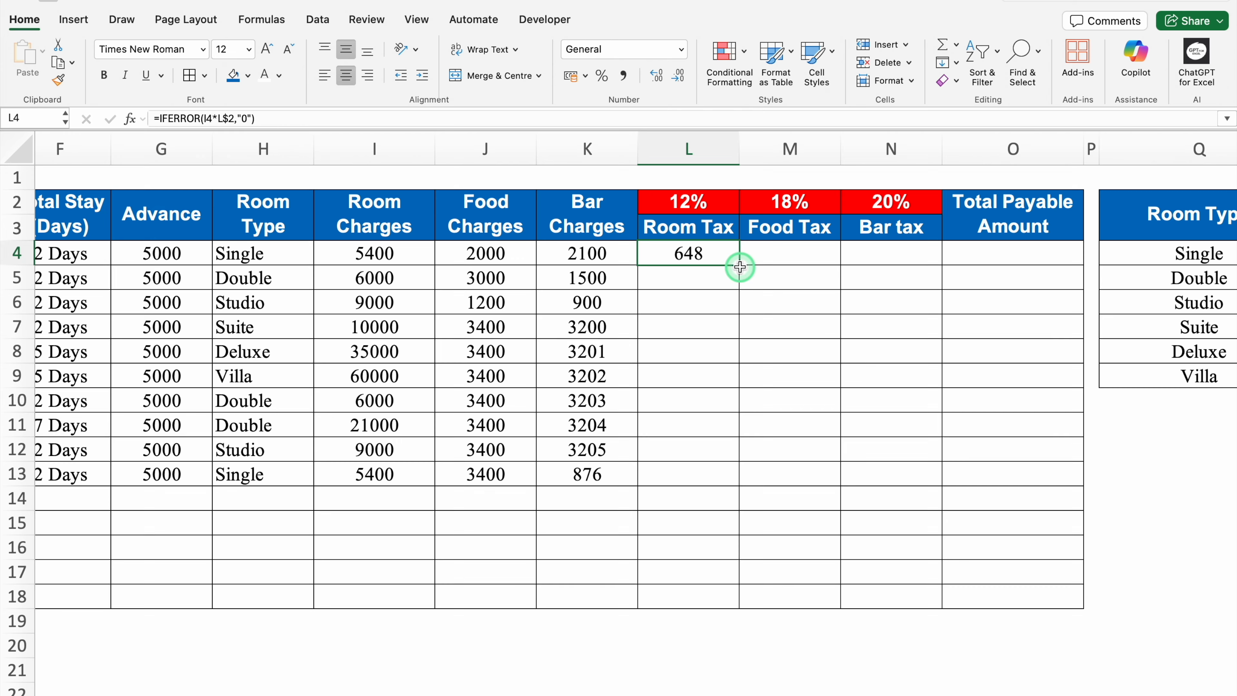
{"action": "left_click_drag", "start_coordinate": [739, 266], "coordinate": [896, 603]}
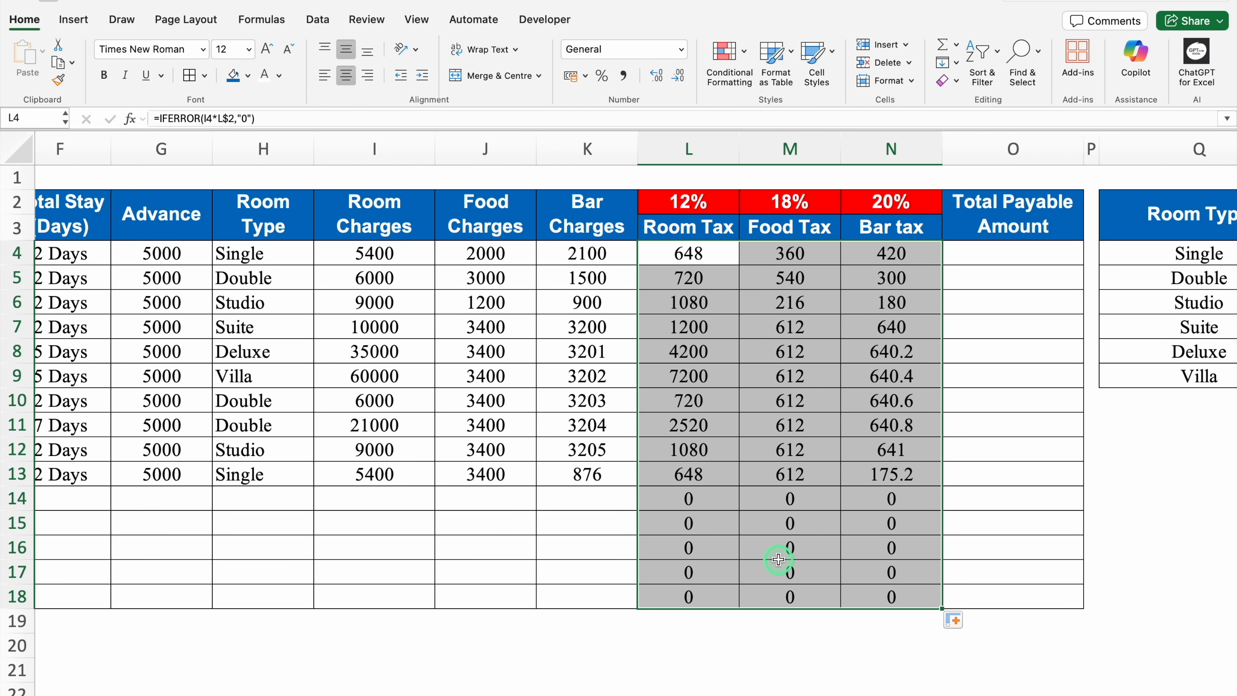
Enter =SUM(I4:N4) in O4 to add up all charges and taxes as the total payable amount
{"action": "left_click", "coordinate": [981, 255]}
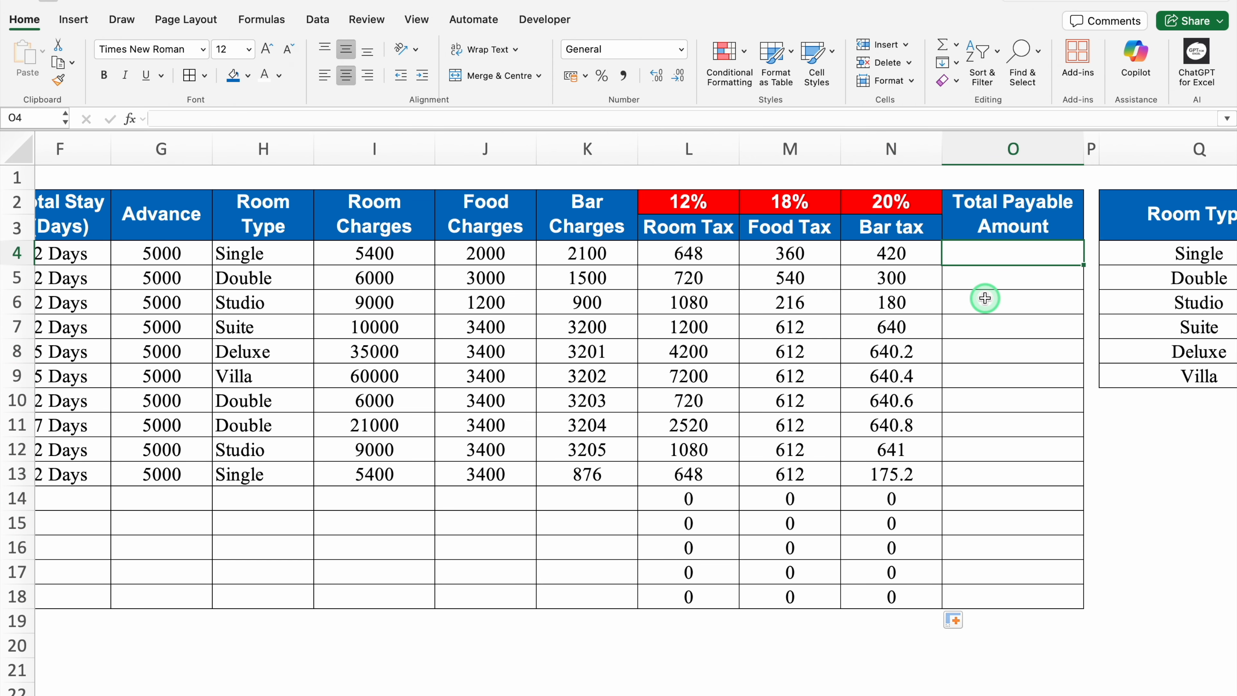
{"action": "type", "text": "="}
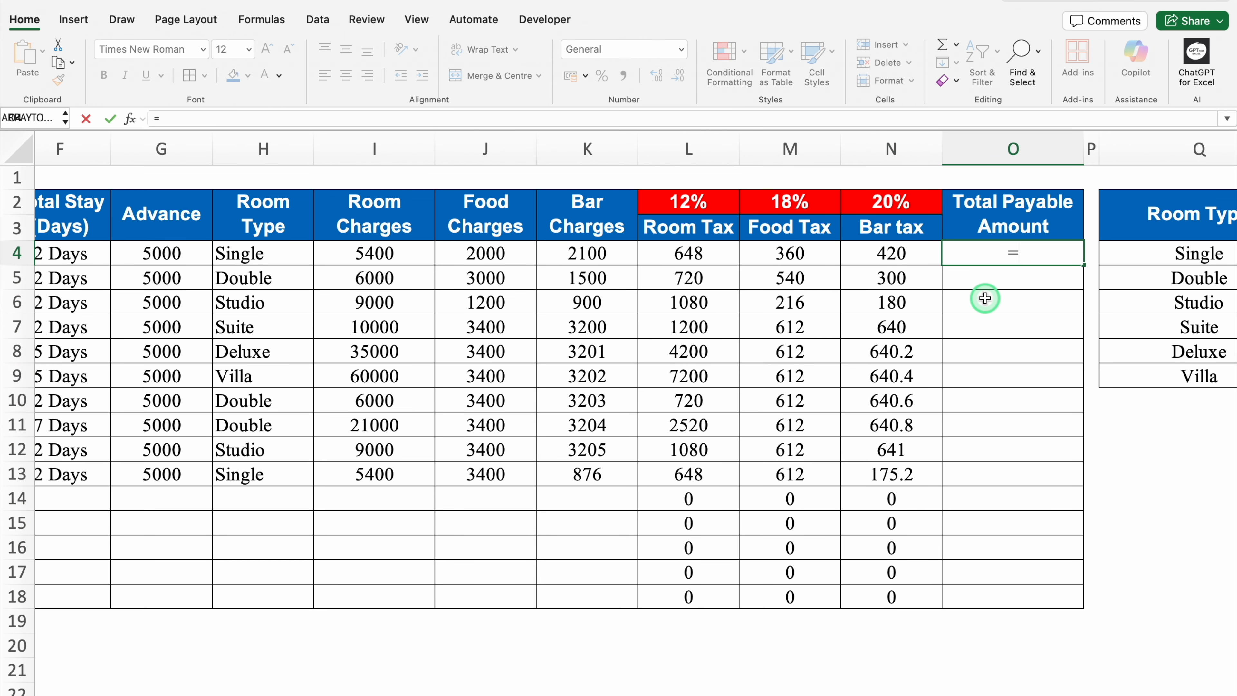
{"action": "type", "text": "SUM("}
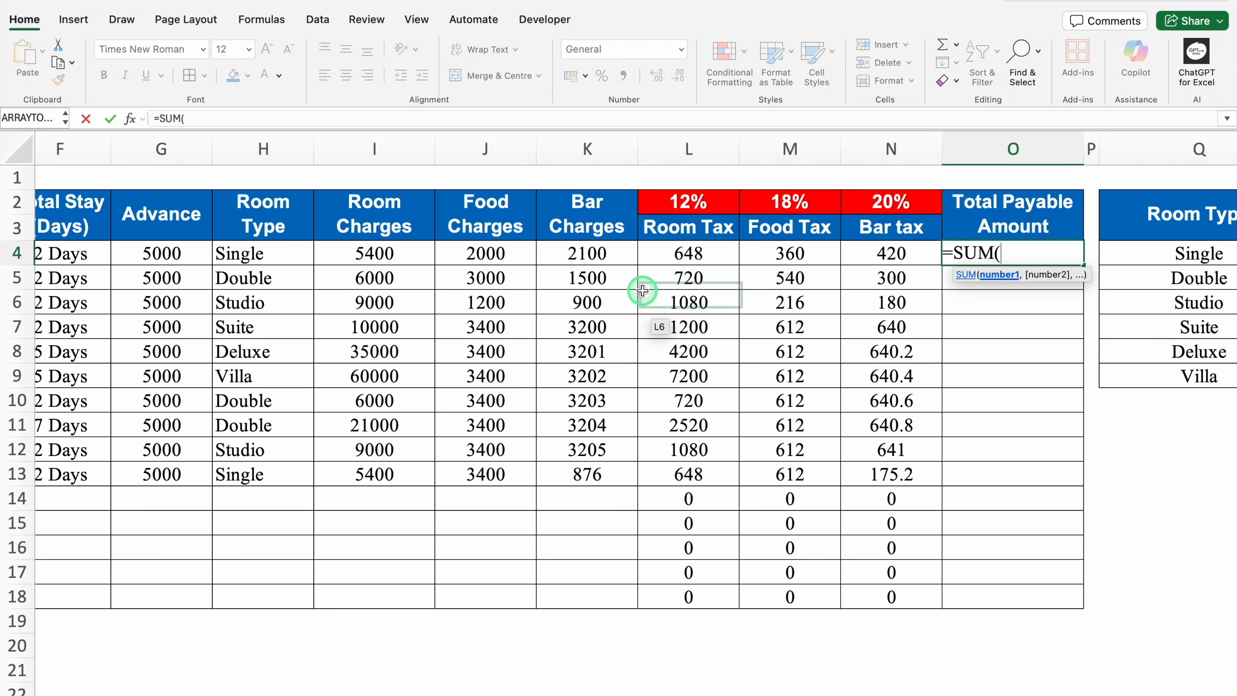
{"action": "left_click_drag", "start_coordinate": [403, 254], "coordinate": [859, 265]}
{"action": "type", "text": ")"}
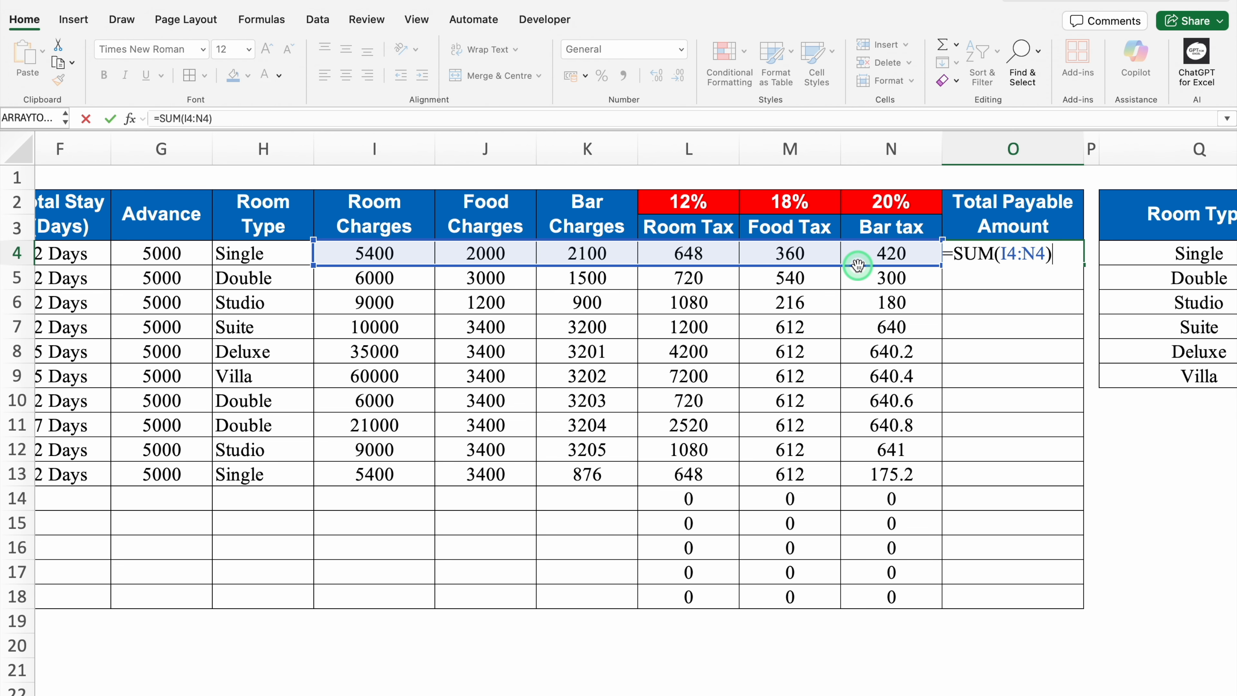
{"action": "key", "text": "Return"}
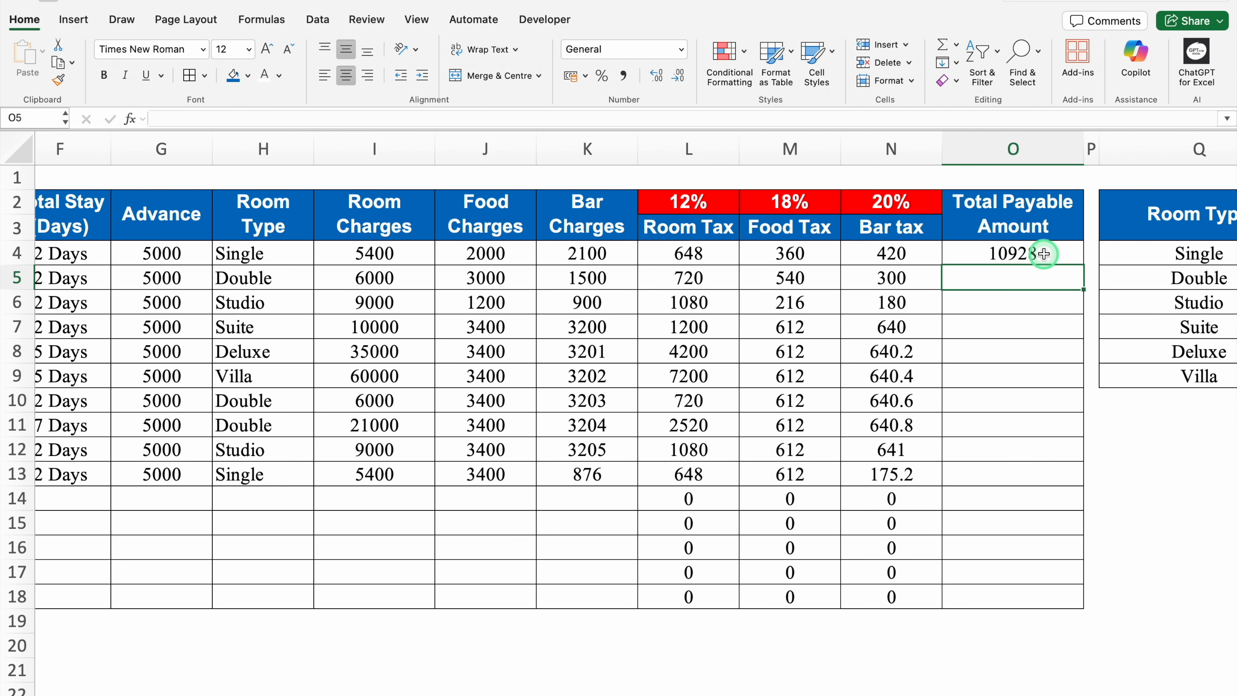
Subtract the advance in O4, as =SUM(I4:N4)-G4, and fill the formula down to O18
{"action": "left_click", "coordinate": [1051, 256]}
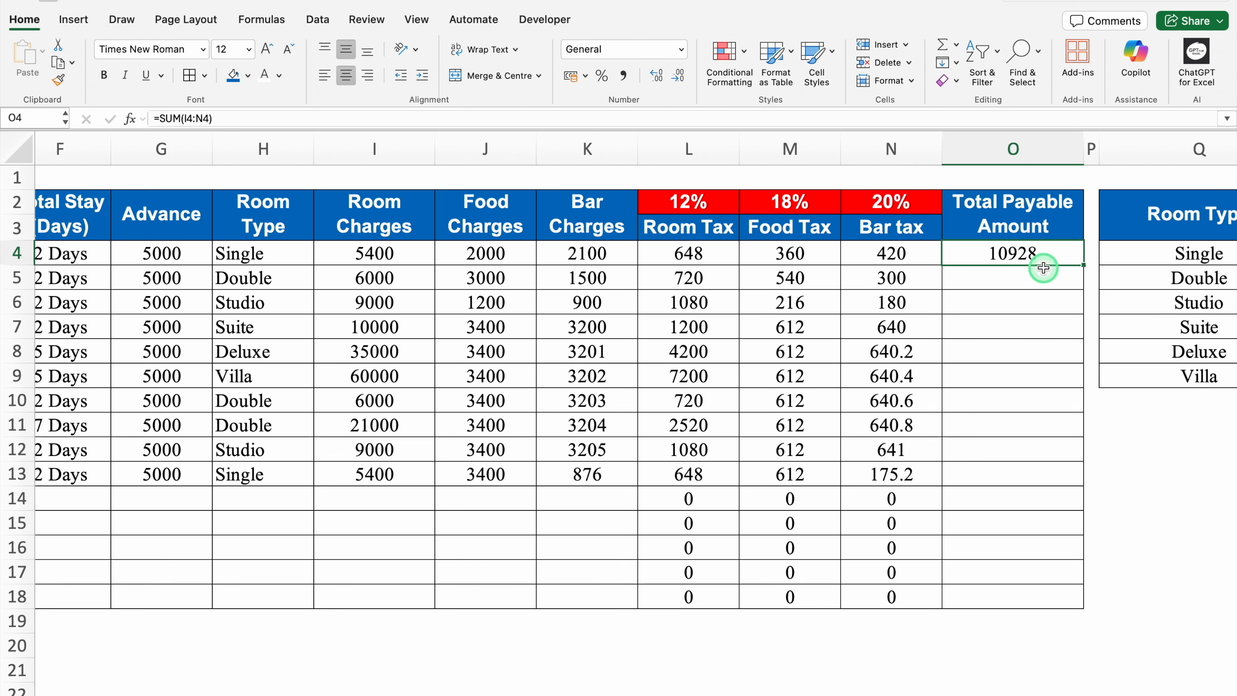
{"action": "double_click", "coordinate": [1050, 252]}
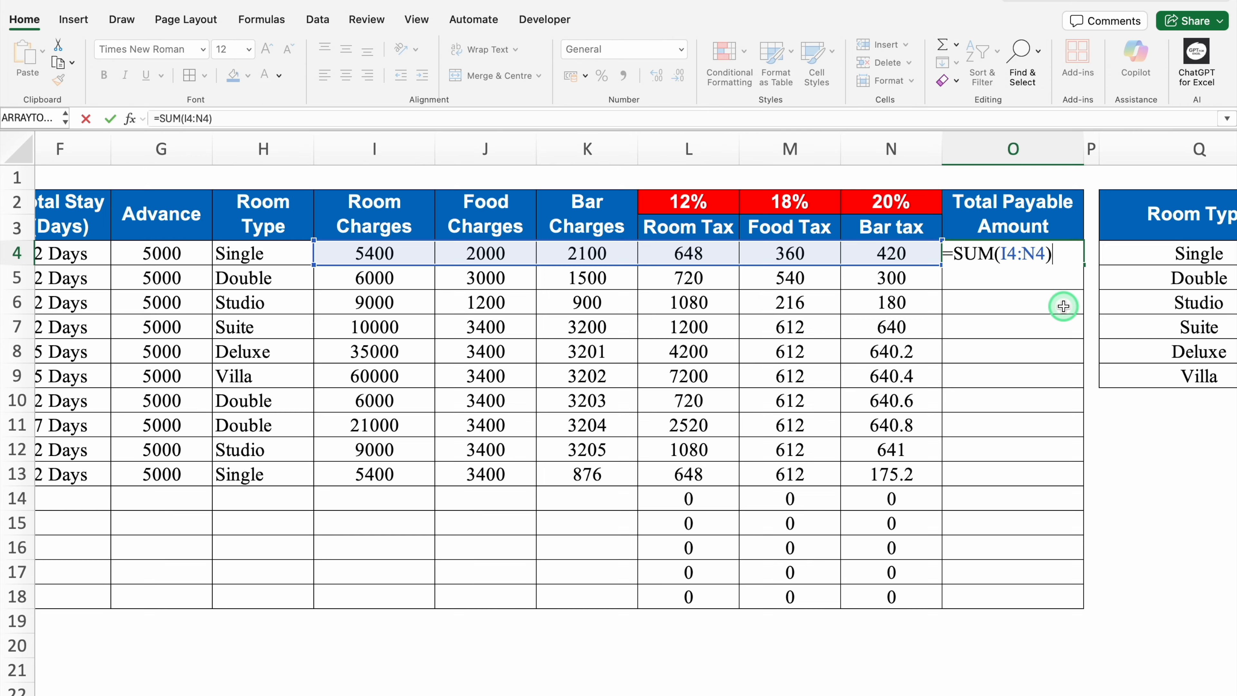
{"action": "type", "text": "-"}
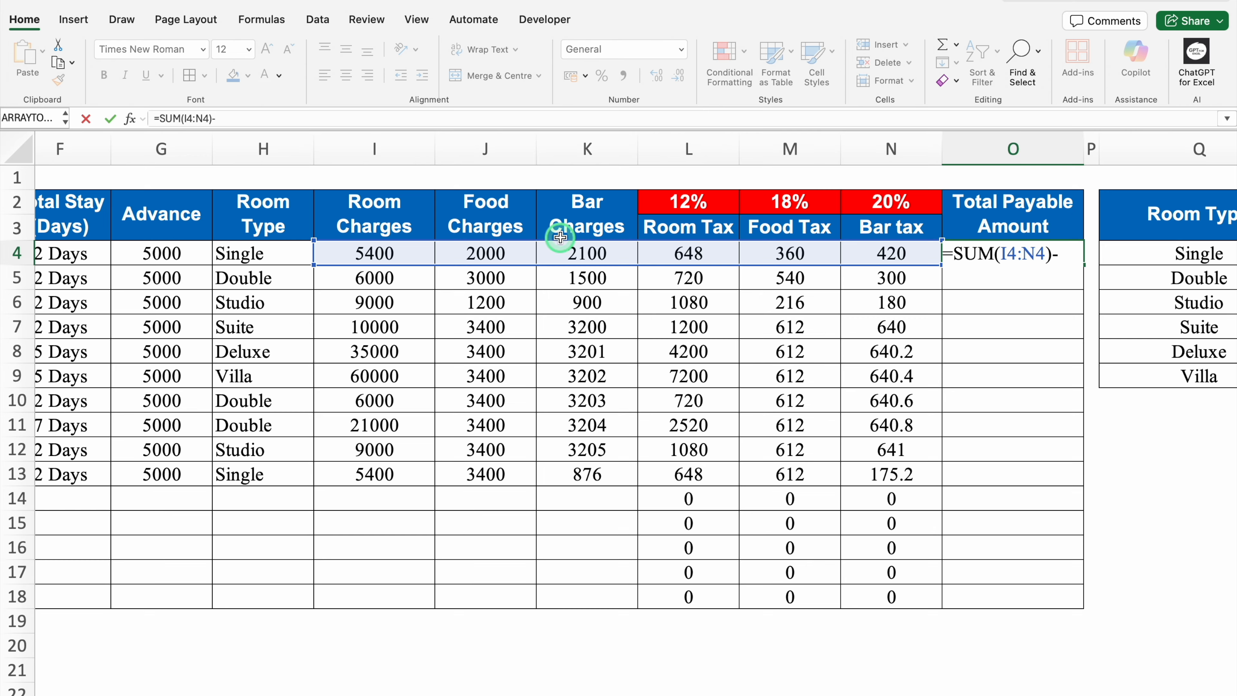
{"action": "left_click", "coordinate": [181, 245]}
{"action": "key", "text": "Return"}
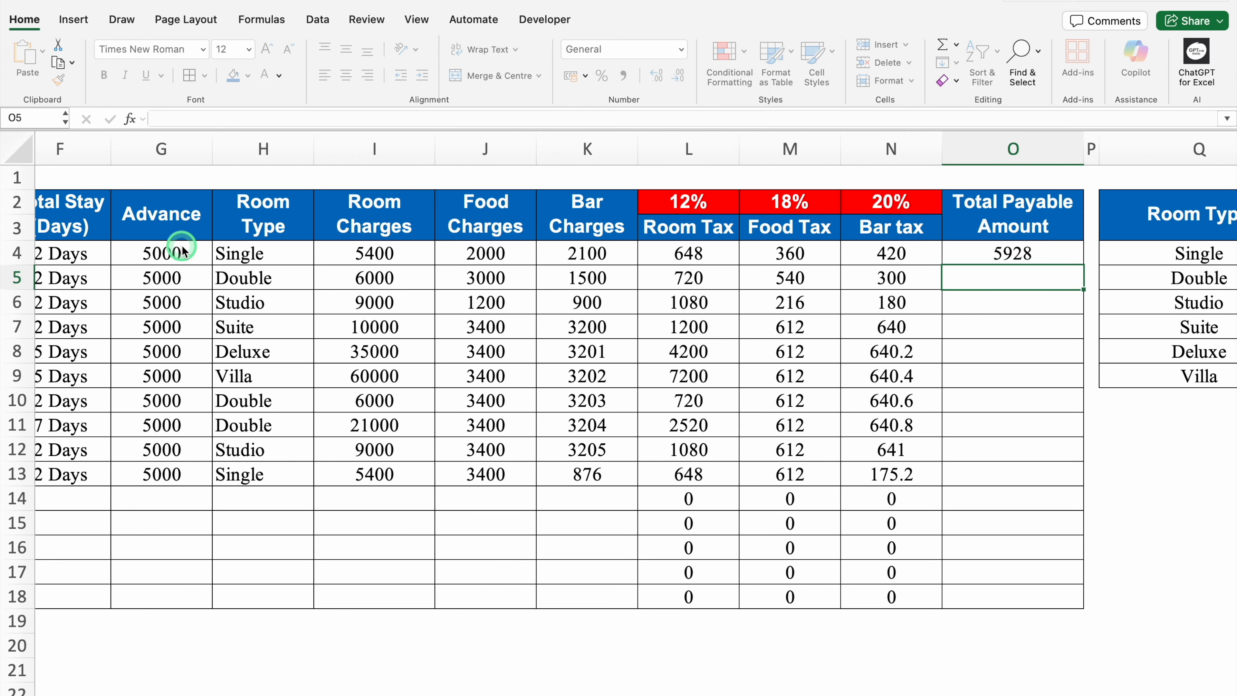
{"action": "left_click", "coordinate": [1072, 257]}
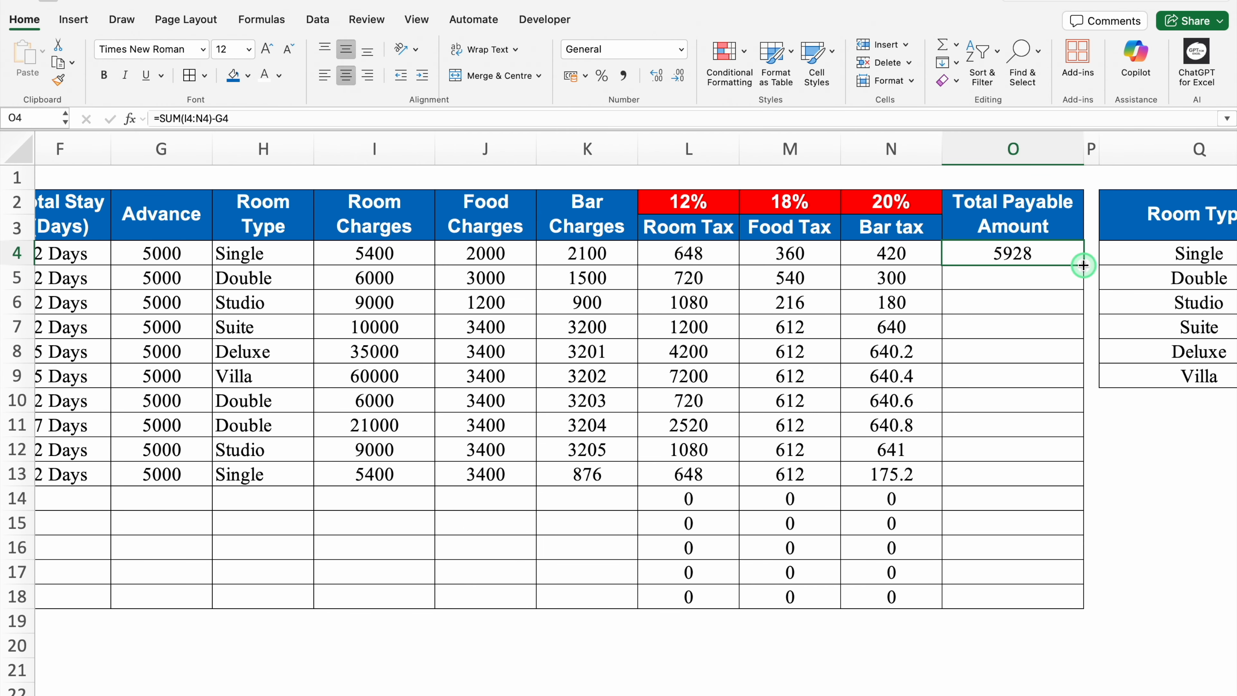
{"action": "double_click", "coordinate": [1083, 265]}
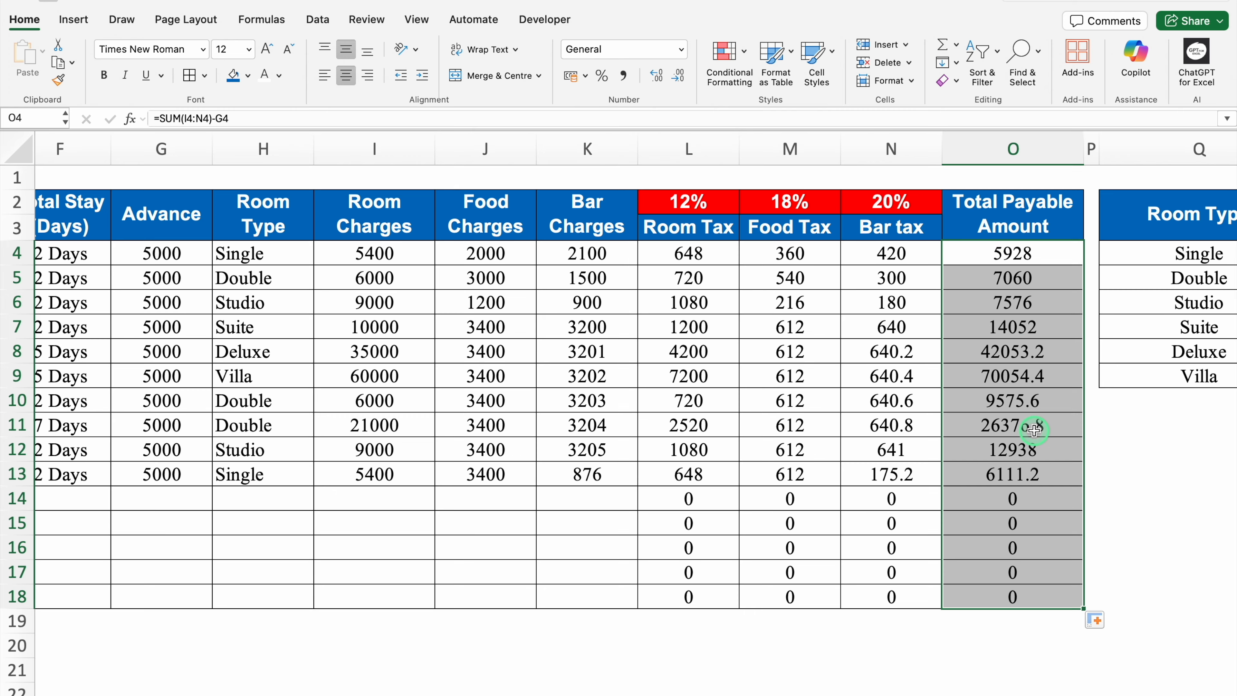
Reduce the tax and total payable amounts in L4:O18 to no decimal places
{"action": "left_click_drag", "start_coordinate": [721, 255], "coordinate": [964, 594]}
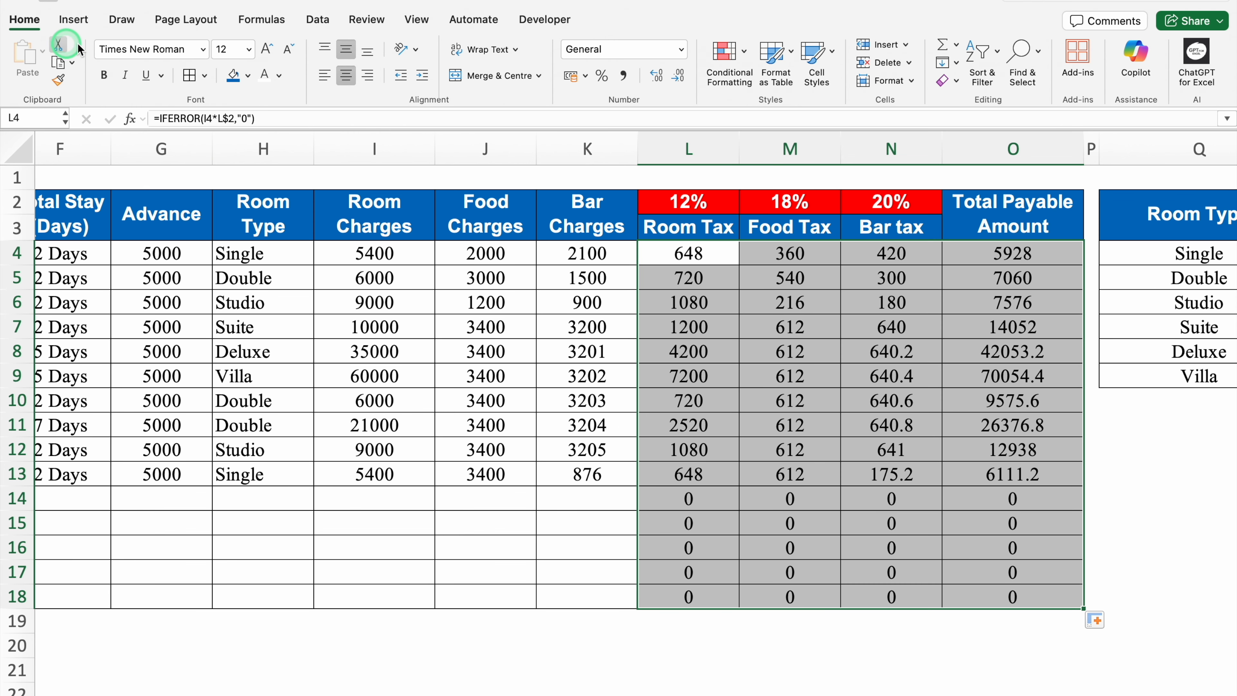
{"action": "left_click", "coordinate": [679, 76]}
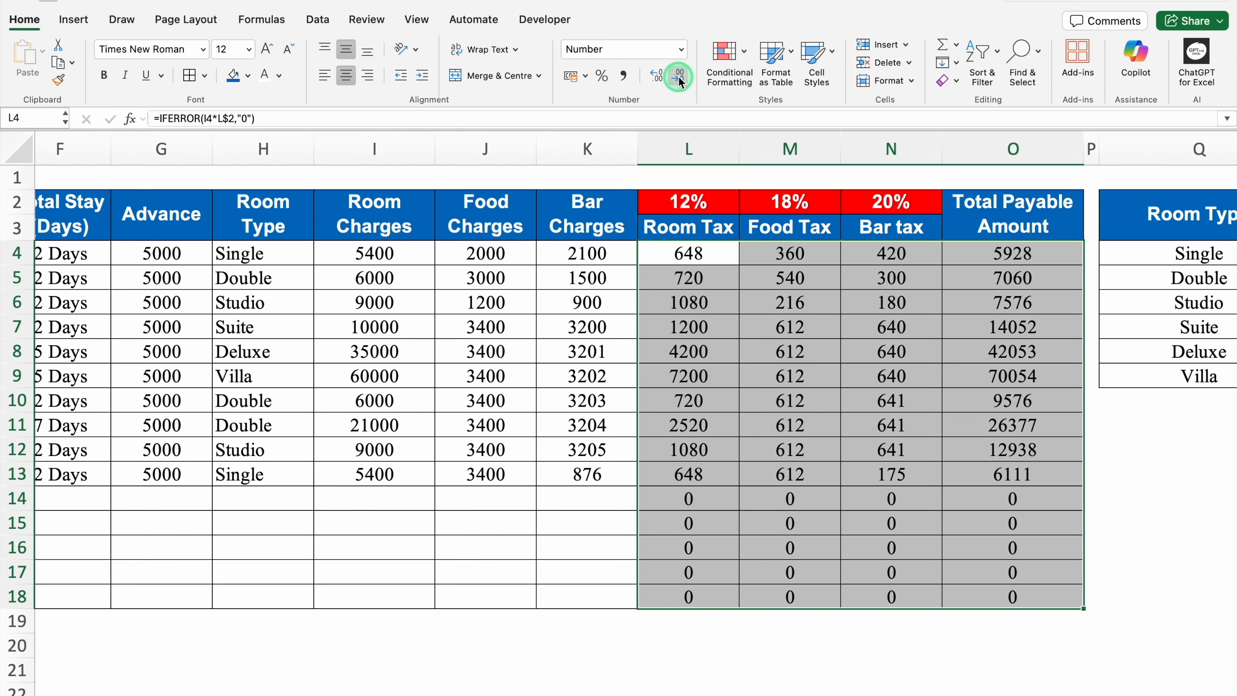
Apply the custom number format #;#; to the tax and total payable cells L4:O18 to hide zeros
{"action": "key", "text": "super+1"}
{"action": "left_click", "coordinate": [444, 299]}
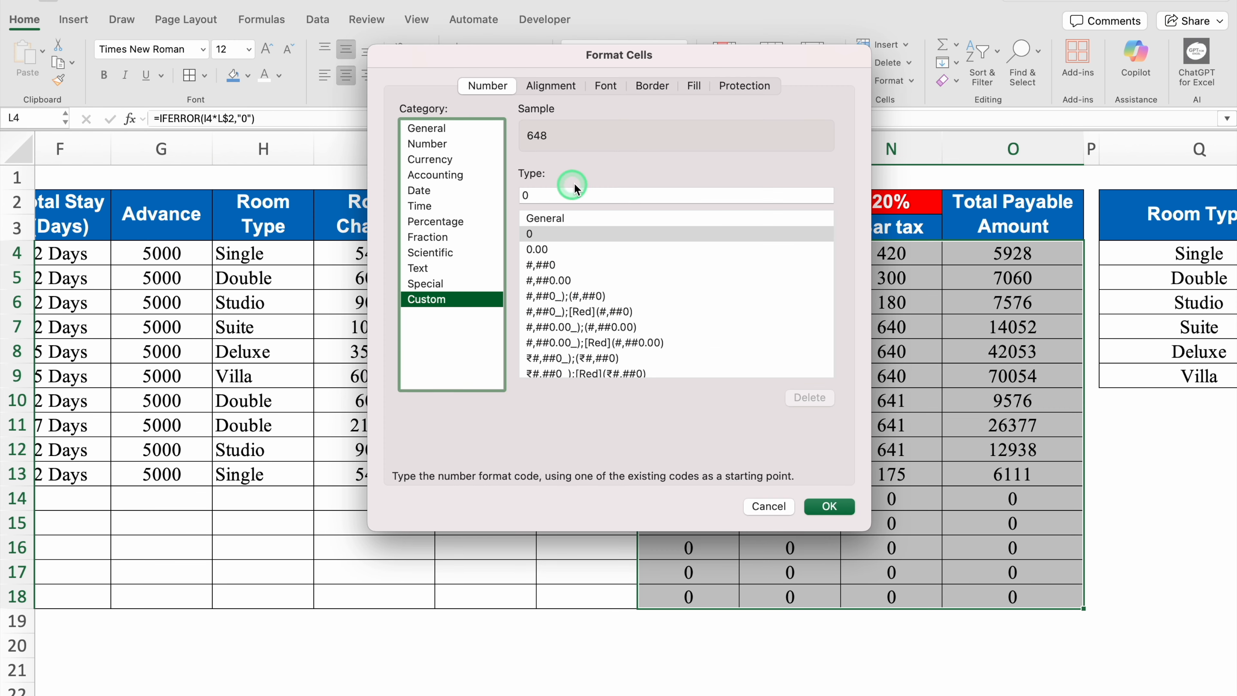
{"action": "left_click", "coordinate": [556, 195]}
{"action": "key", "text": "BackSpace"}
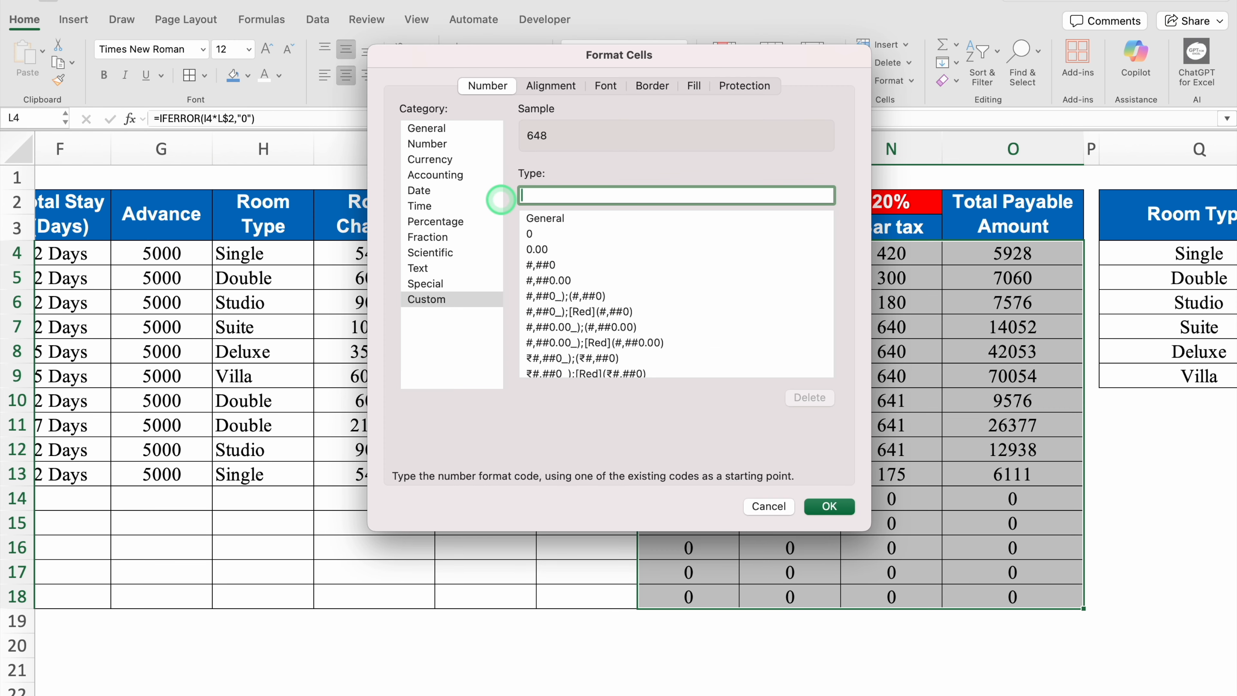
{"action": "type", "text": "#;#;"}
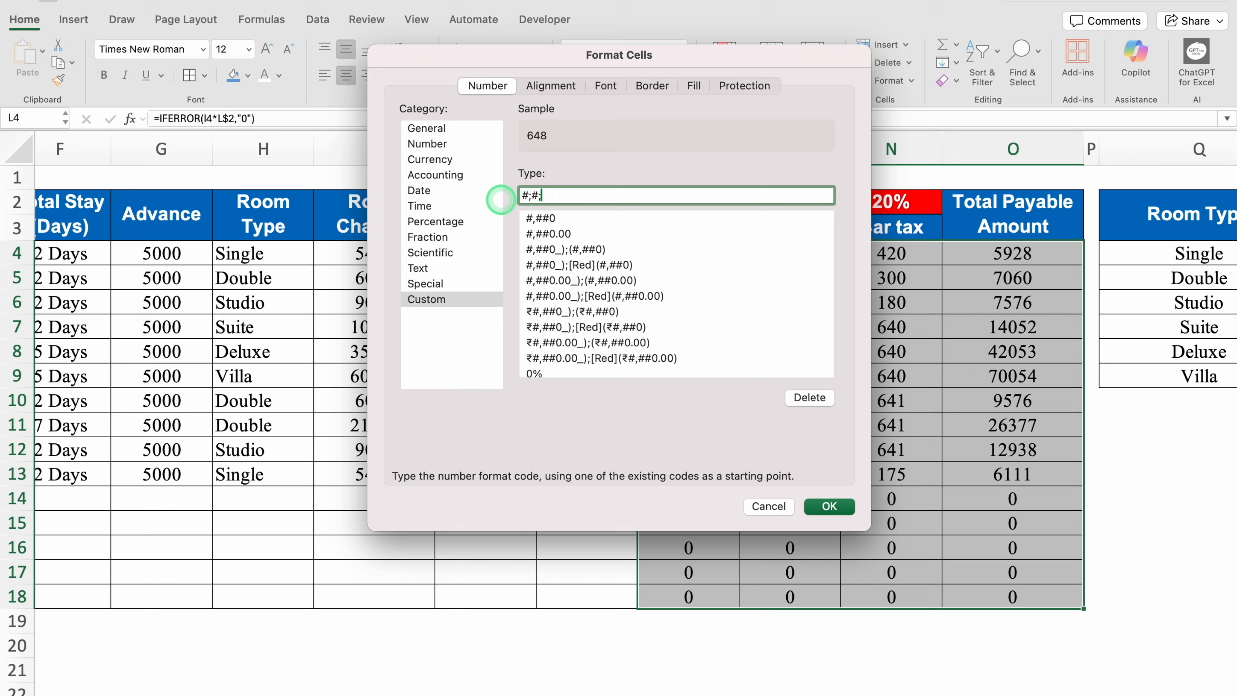
{"action": "left_click", "coordinate": [835, 507]}
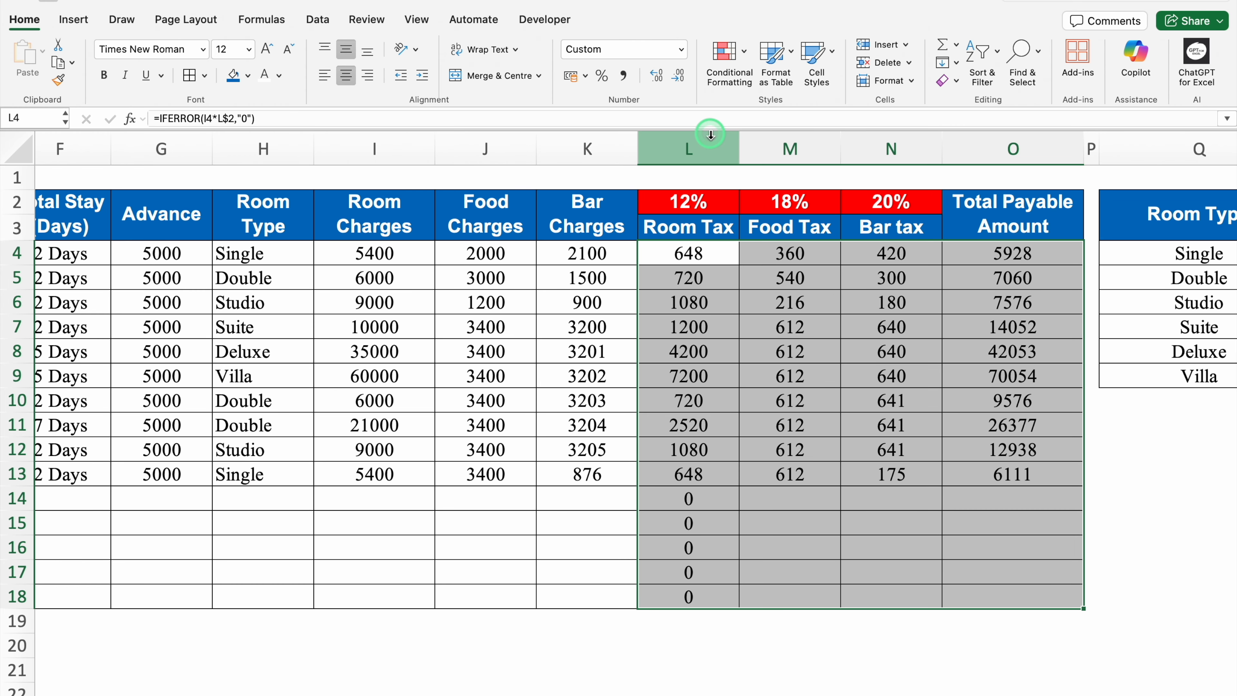
Change the Room Tax formula in L4 to =IFERROR(I4*L$2,"") and fill it down to L18
{"action": "left_click", "coordinate": [714, 252]}
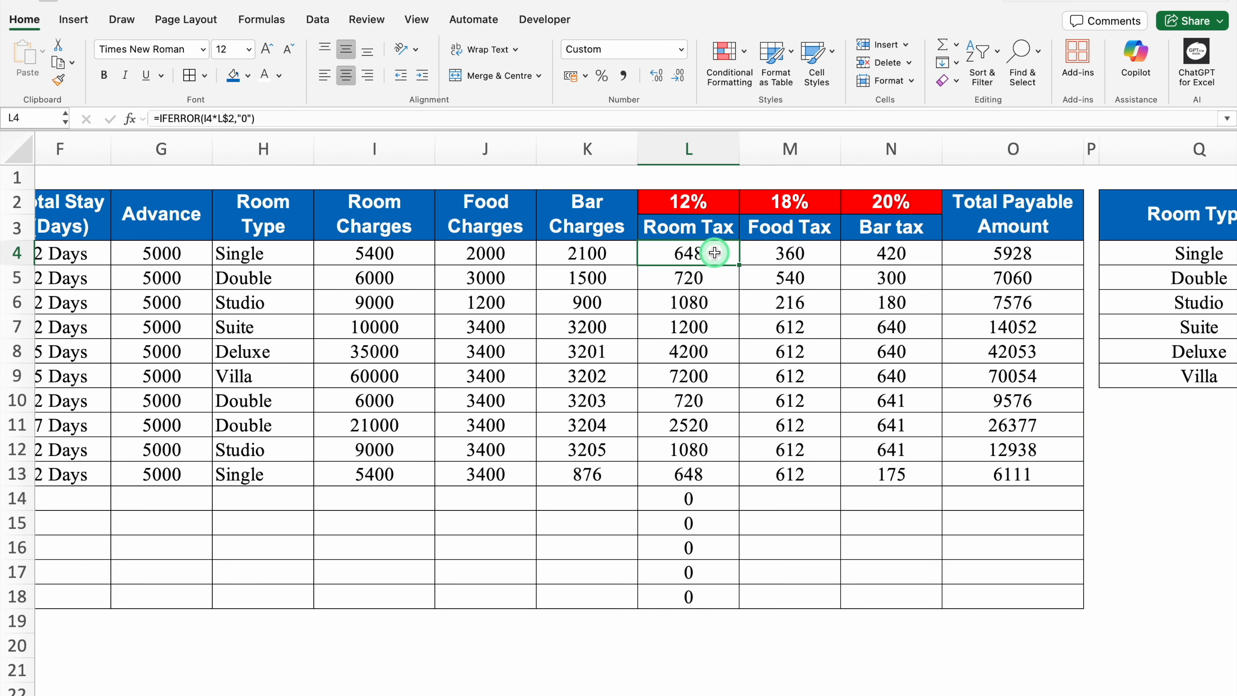
{"action": "double_click", "coordinate": [715, 253]}
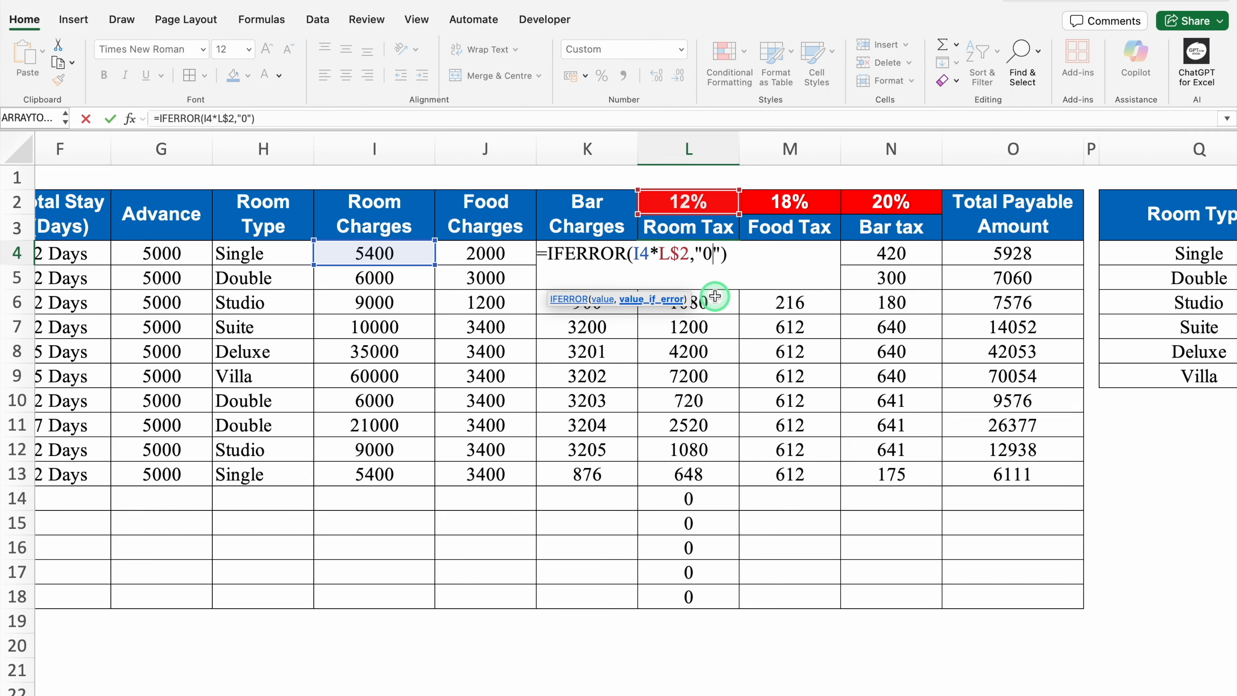
{"action": "key", "text": "BackSpace"}
{"action": "key", "text": "Return"}
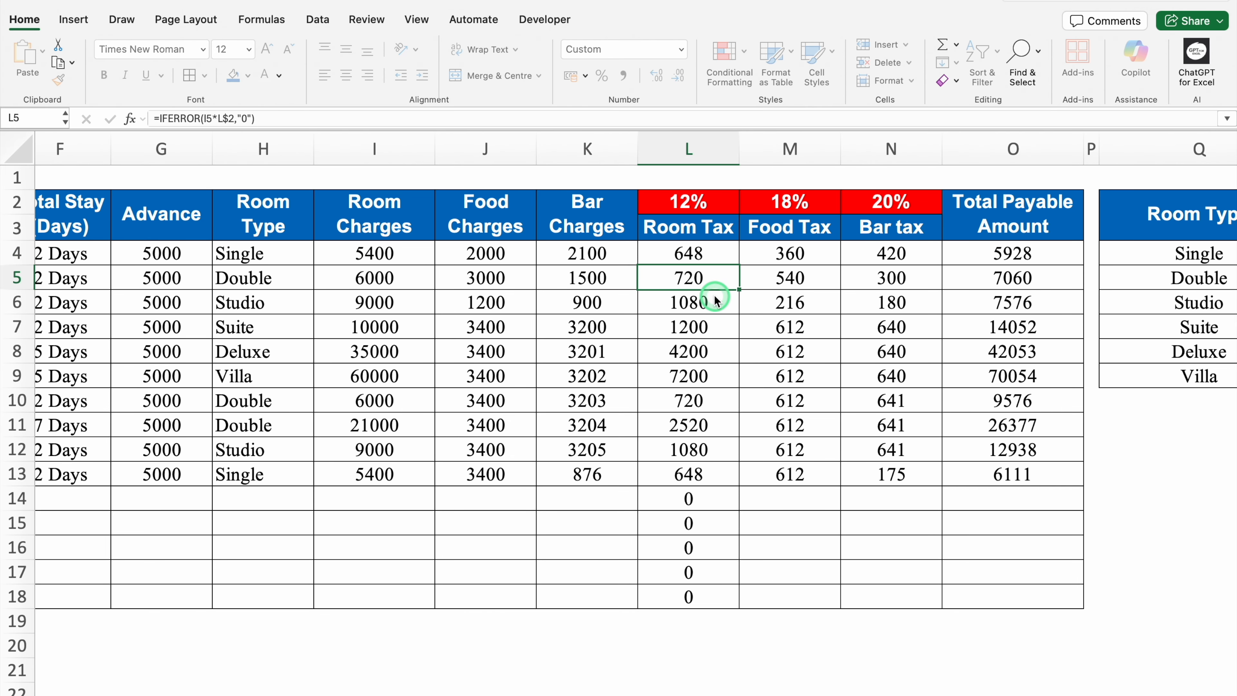
{"action": "left_click", "coordinate": [714, 261]}
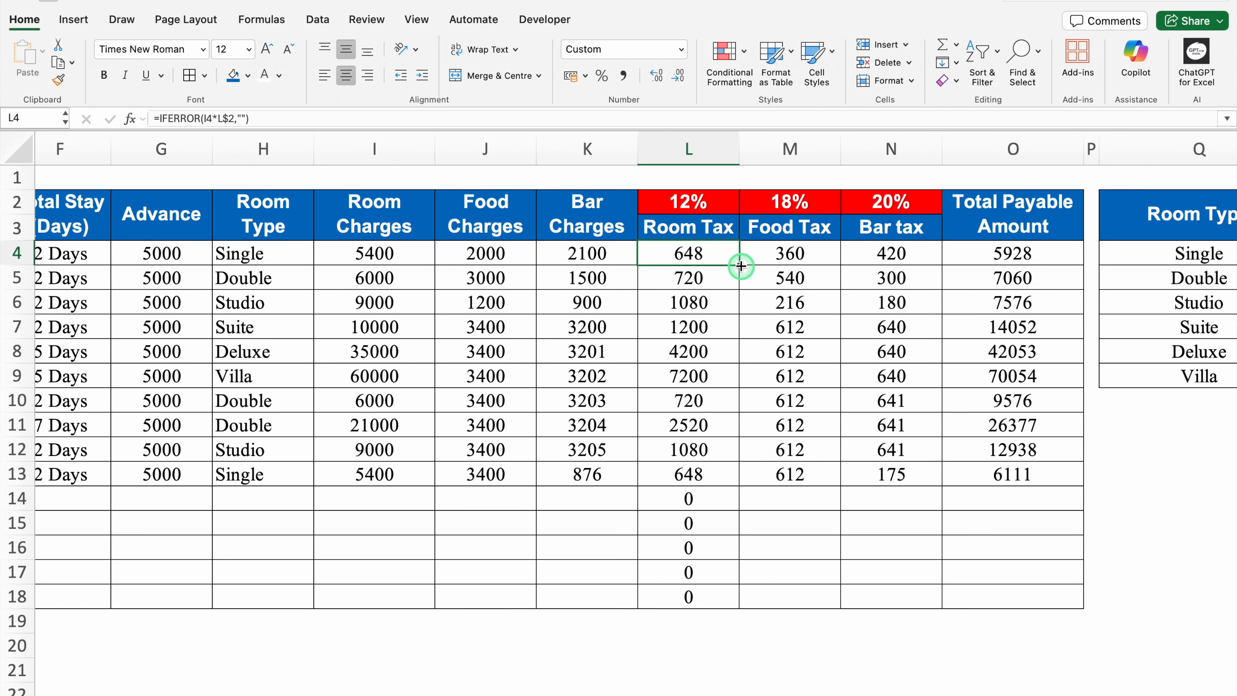
{"action": "double_click", "coordinate": [741, 266]}
{"action": "left_click", "coordinate": [864, 659]}
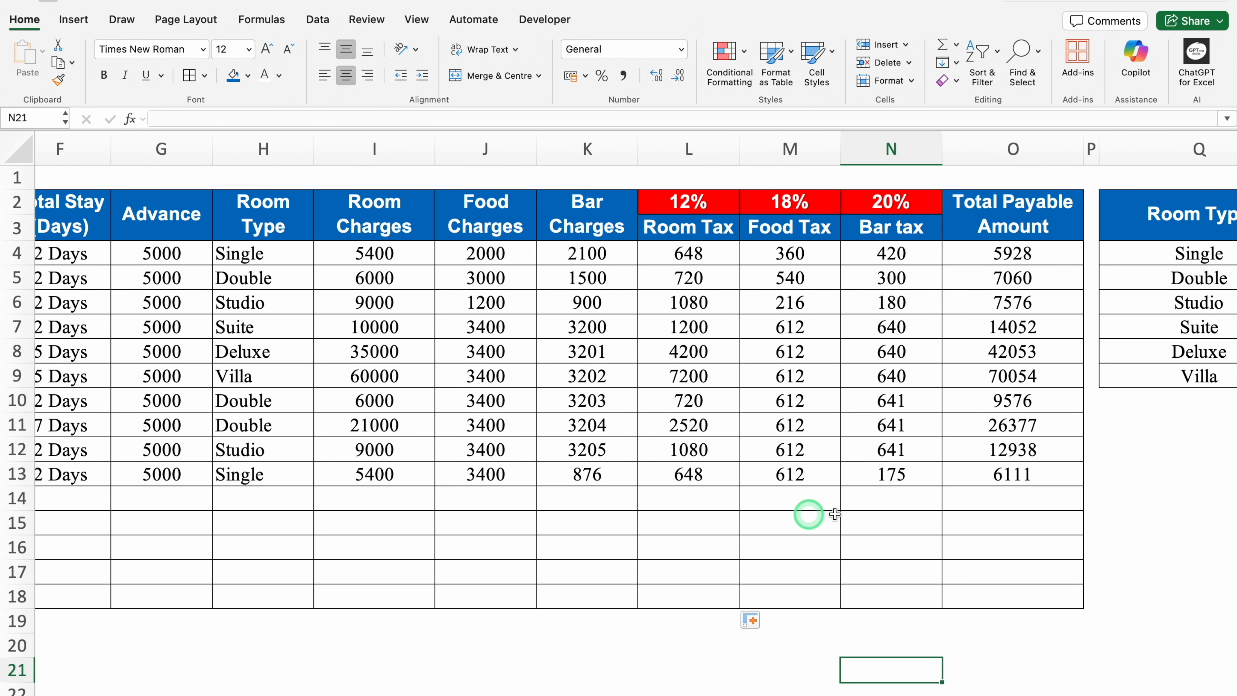
{"action": "left_click", "coordinate": [711, 500]}
{"action": "left_click", "coordinate": [782, 501]}
{"action": "left_click", "coordinate": [879, 502]}
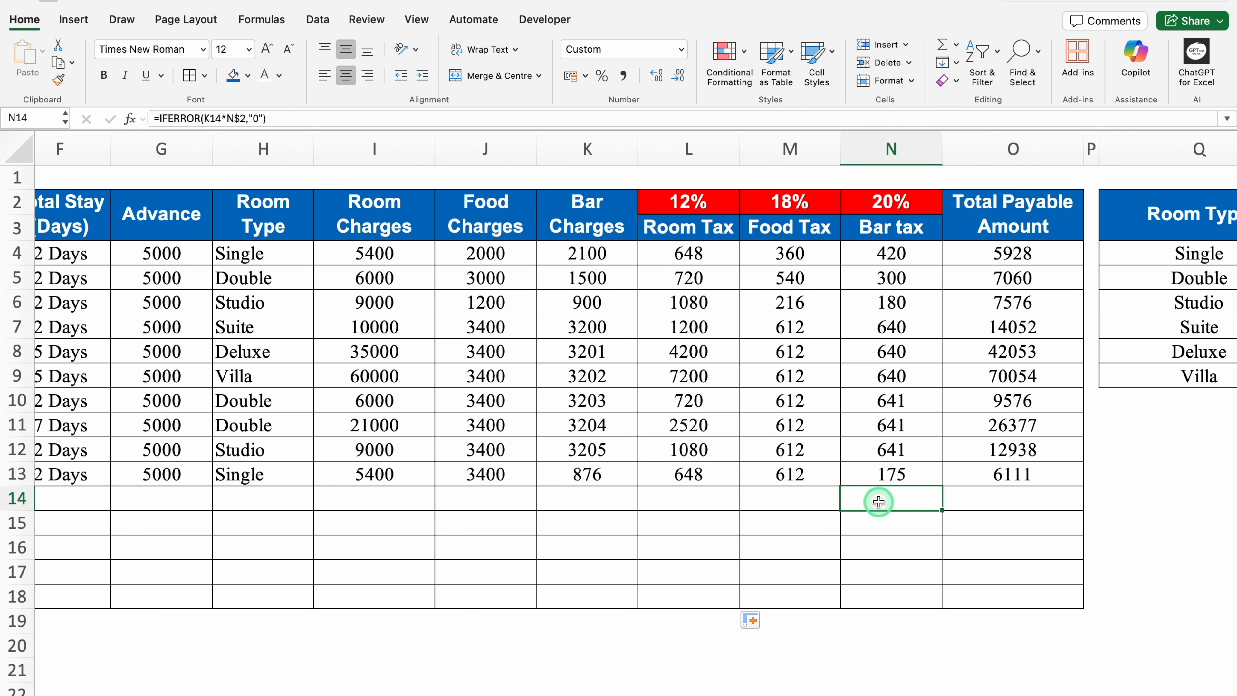
Make row 1 taller, merge B1:G1 above the table headers and left-align the merged cell
{"action": "scroll", "coordinate": [655, 682], "scroll_direction": "left", "scroll_amount": 15}
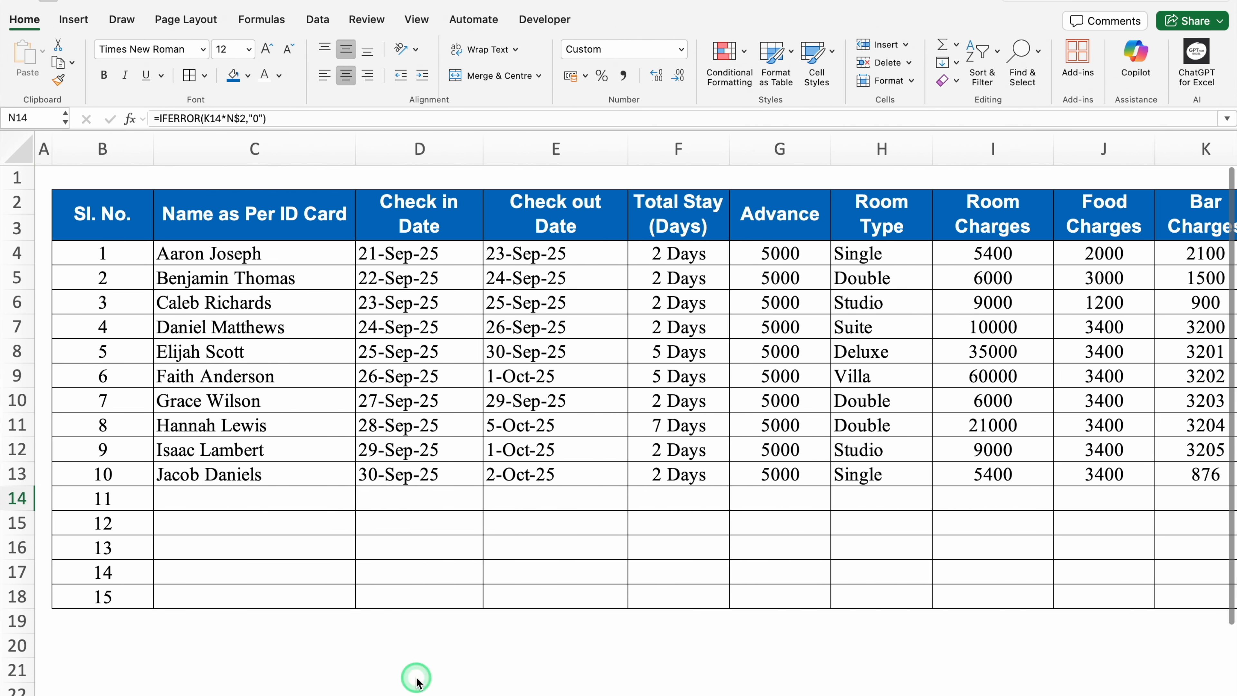
{"action": "left_click_drag", "start_coordinate": [26, 188], "coordinate": [24, 232]}
{"action": "left_click", "coordinate": [95, 198]}
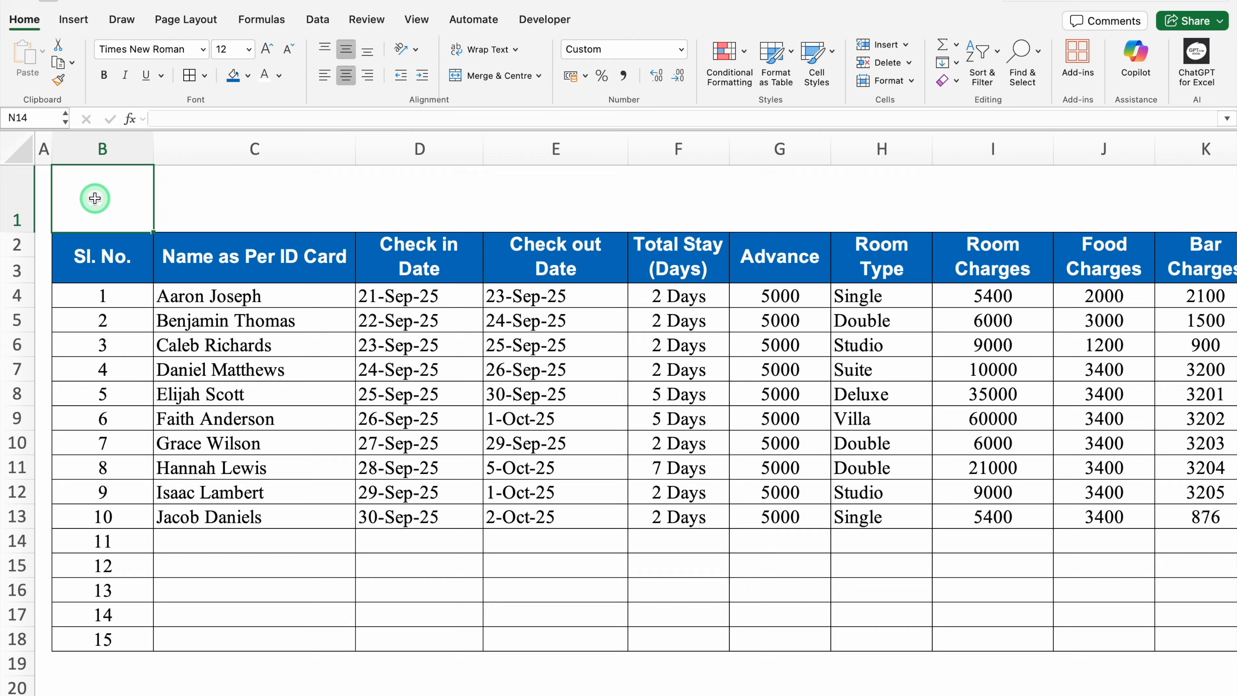
{"action": "left_click_drag", "start_coordinate": [95, 199], "coordinate": [745, 188]}
{"action": "left_click", "coordinate": [491, 76]}
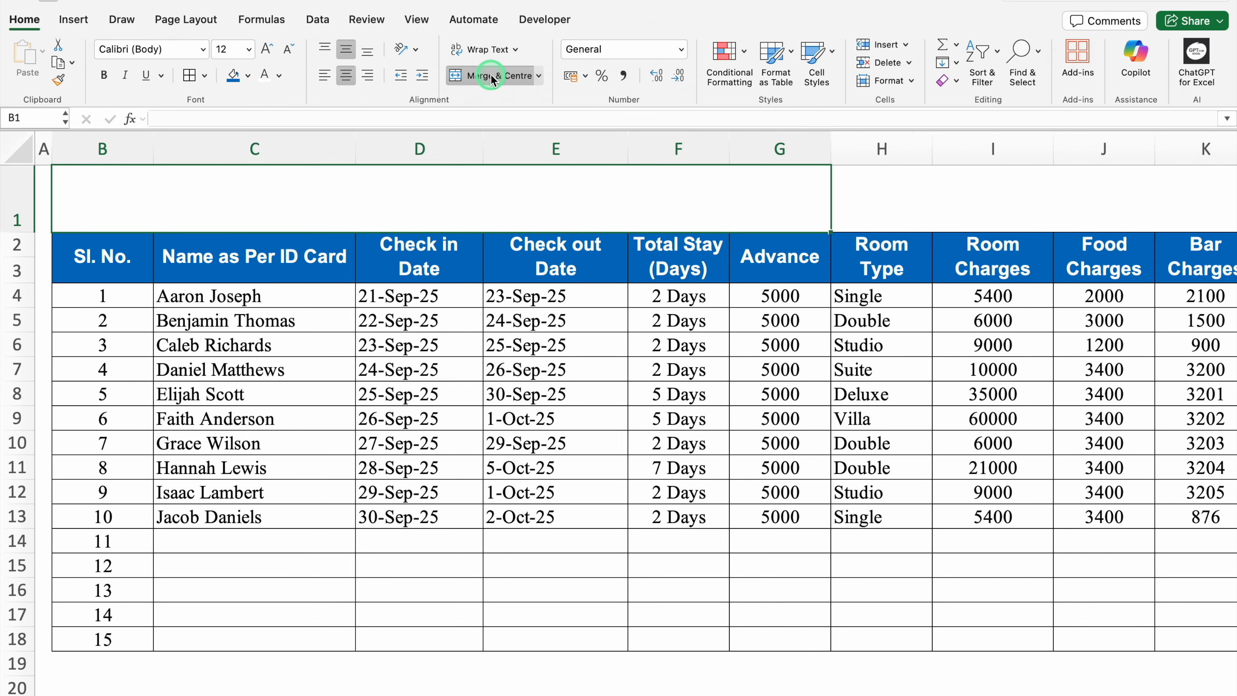
{"action": "left_click", "coordinate": [324, 76]}
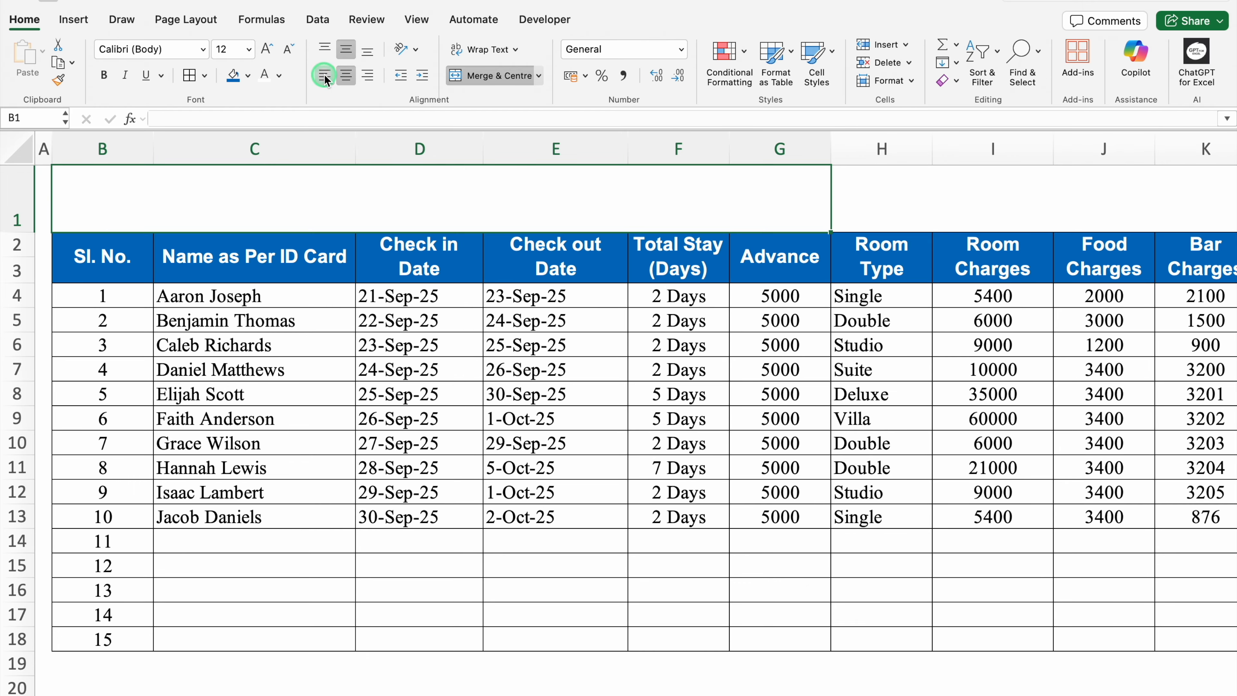
Format the merged title cell B1 in blue Arial Black at size 18 and enter the title Hotel Billing System
{"action": "left_click", "coordinate": [279, 76]}
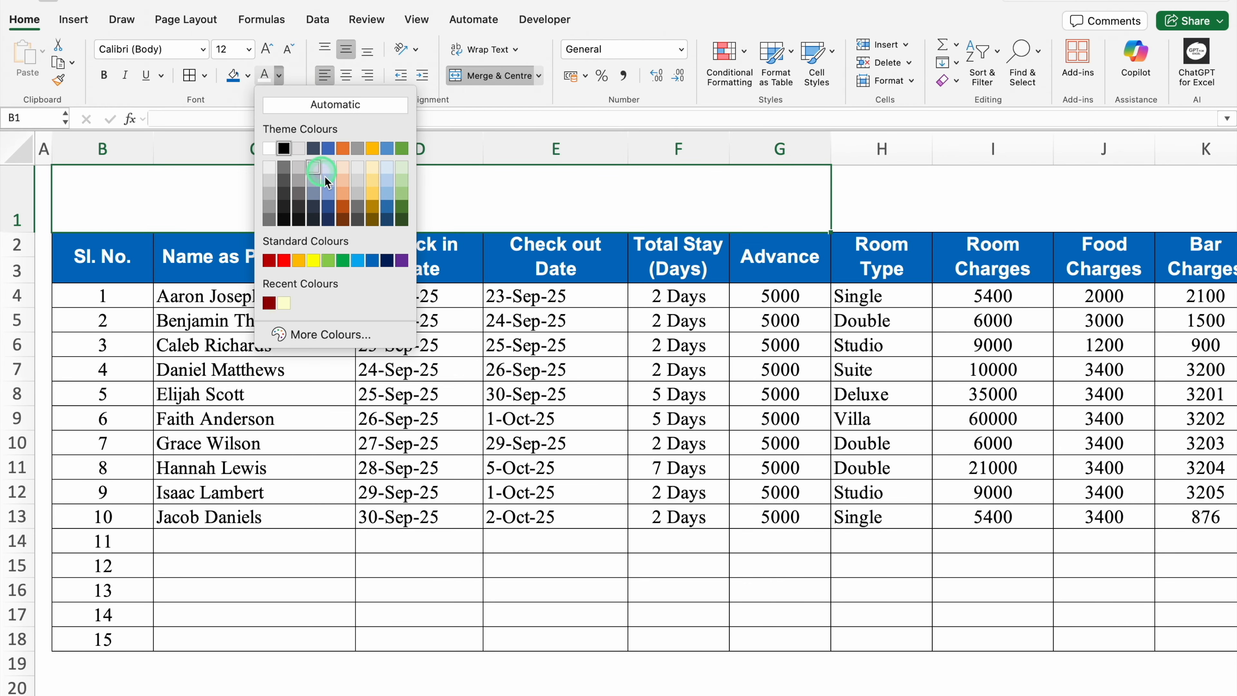
{"action": "left_click", "coordinate": [372, 261]}
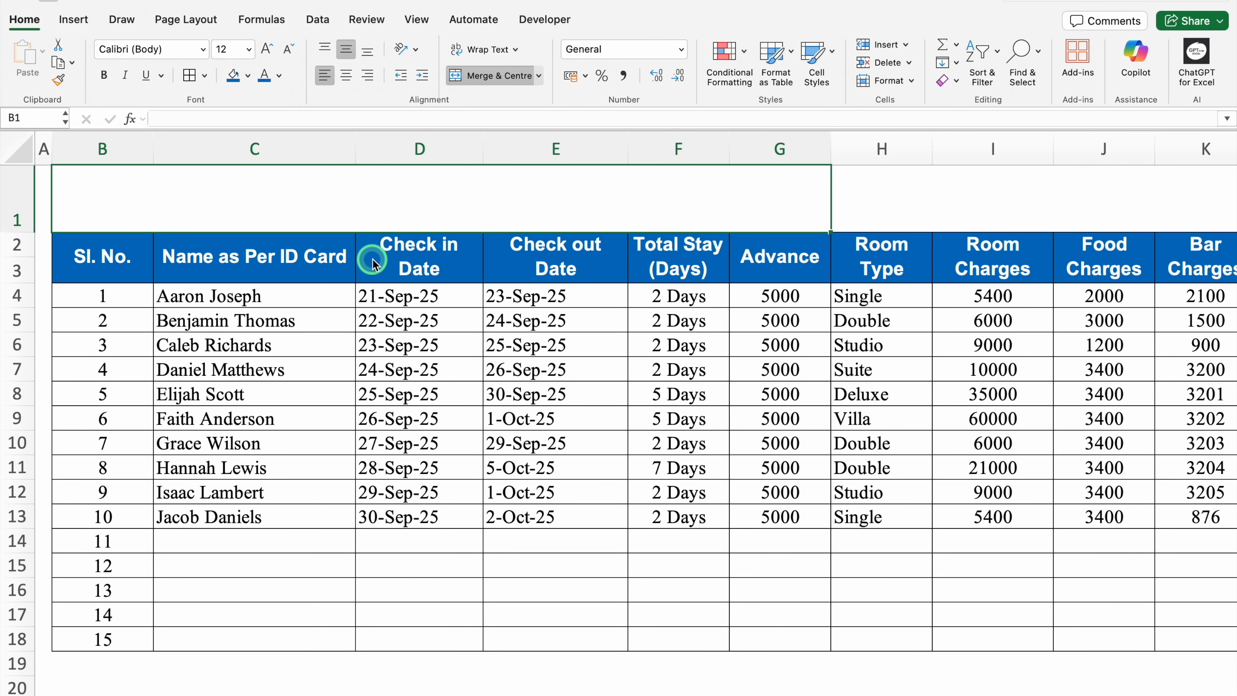
{"action": "left_click", "coordinate": [201, 49]}
{"action": "mouse_move", "coordinate": [229, 216]}
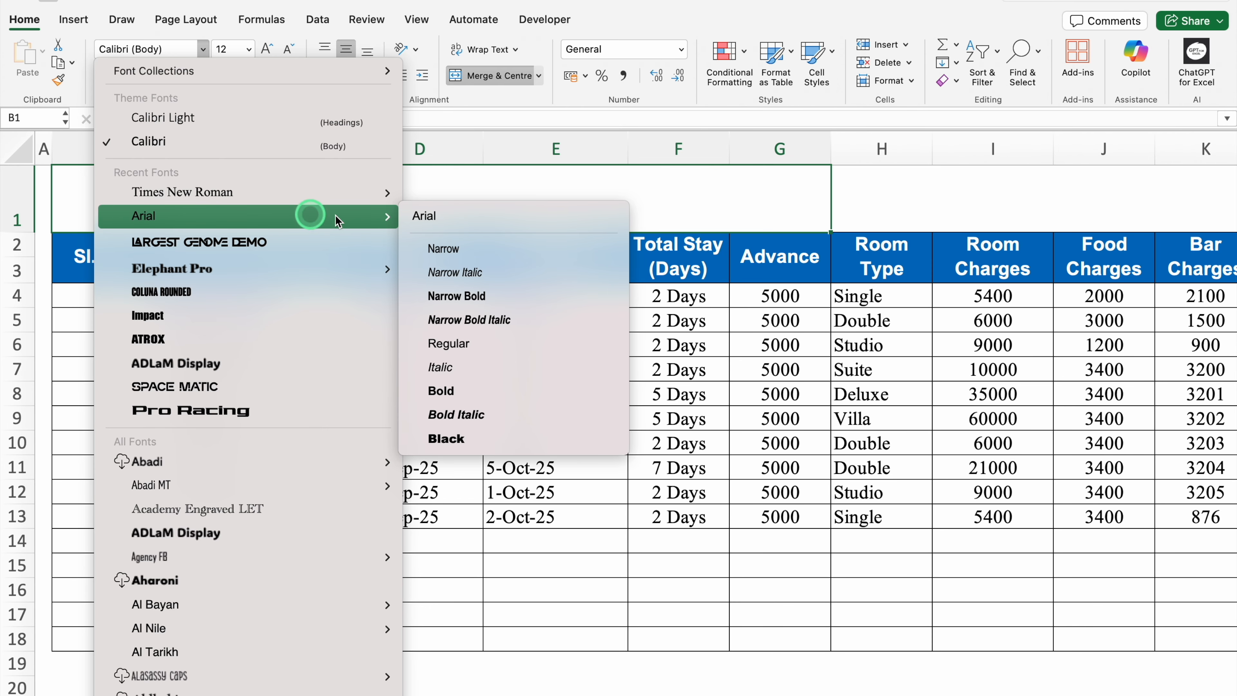
{"action": "left_click", "coordinate": [504, 417]}
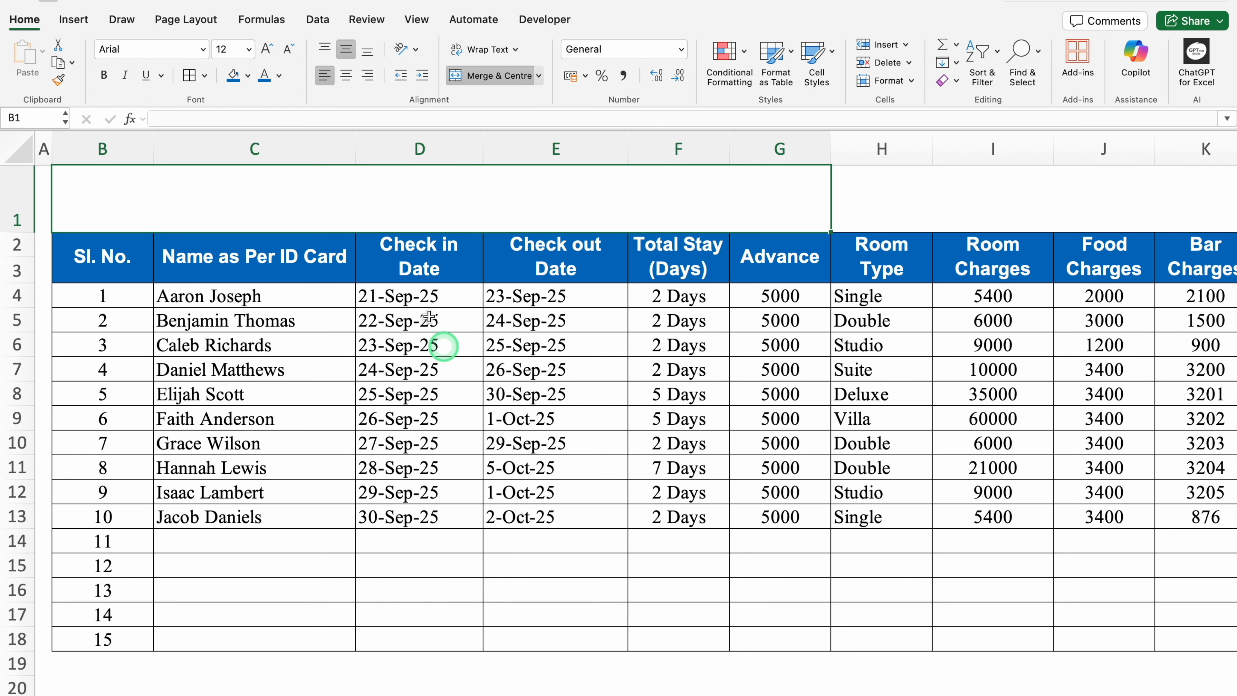
{"action": "left_click", "coordinate": [254, 56]}
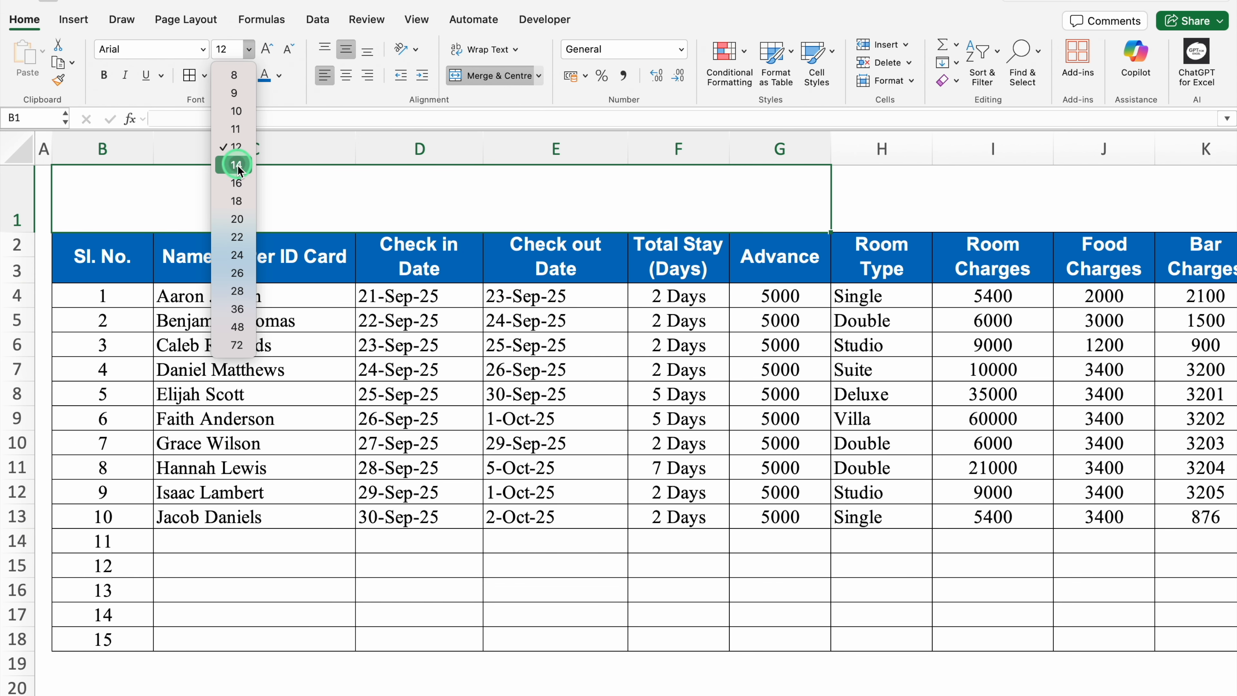
{"action": "left_click", "coordinate": [237, 201]}
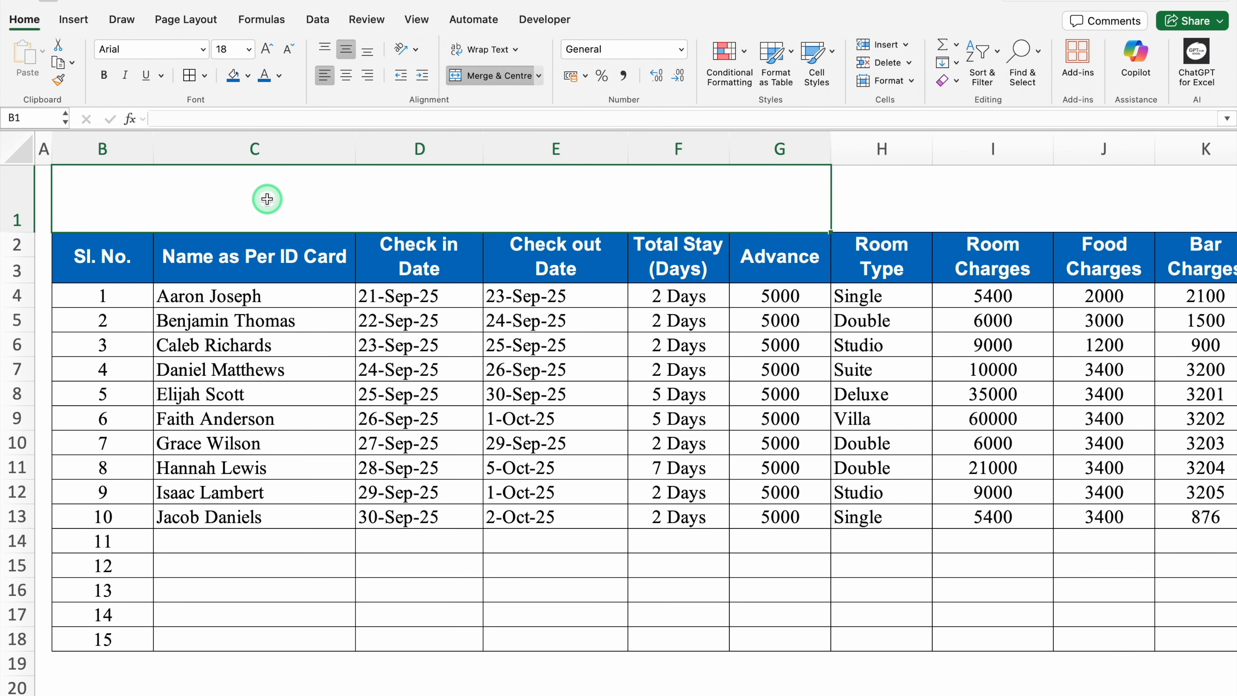
{"action": "type", "text": "Hotel Billing System"}
{"action": "key", "text": "Return"}
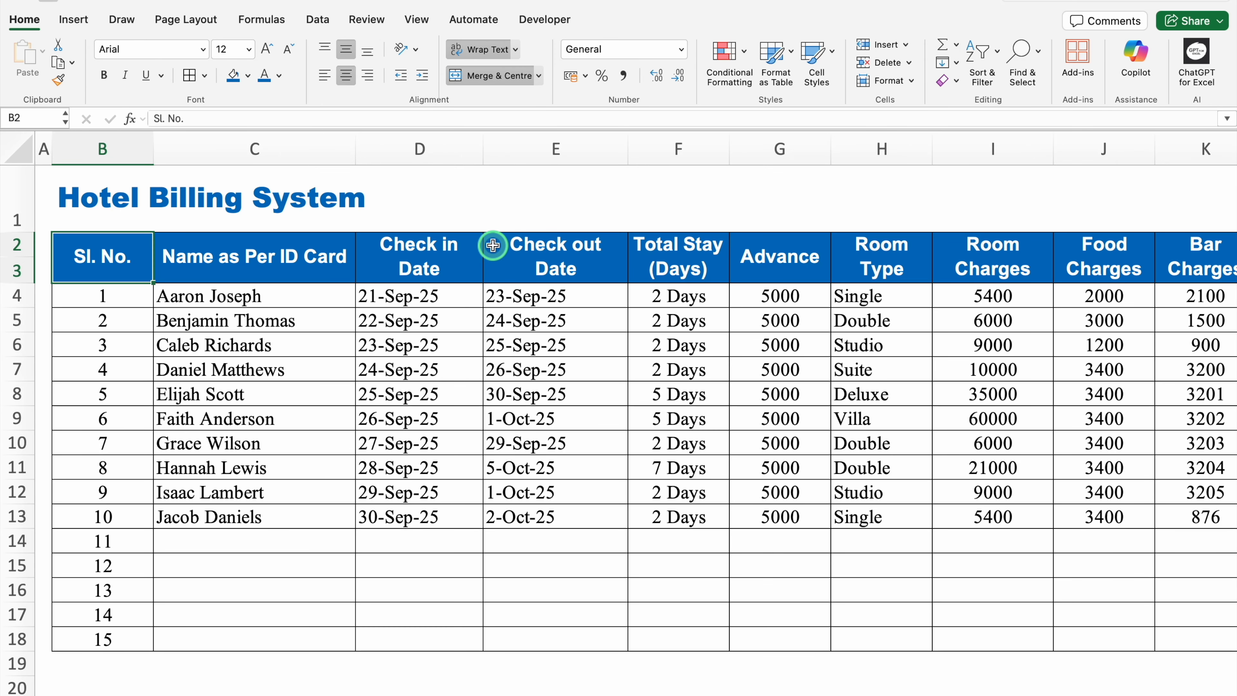